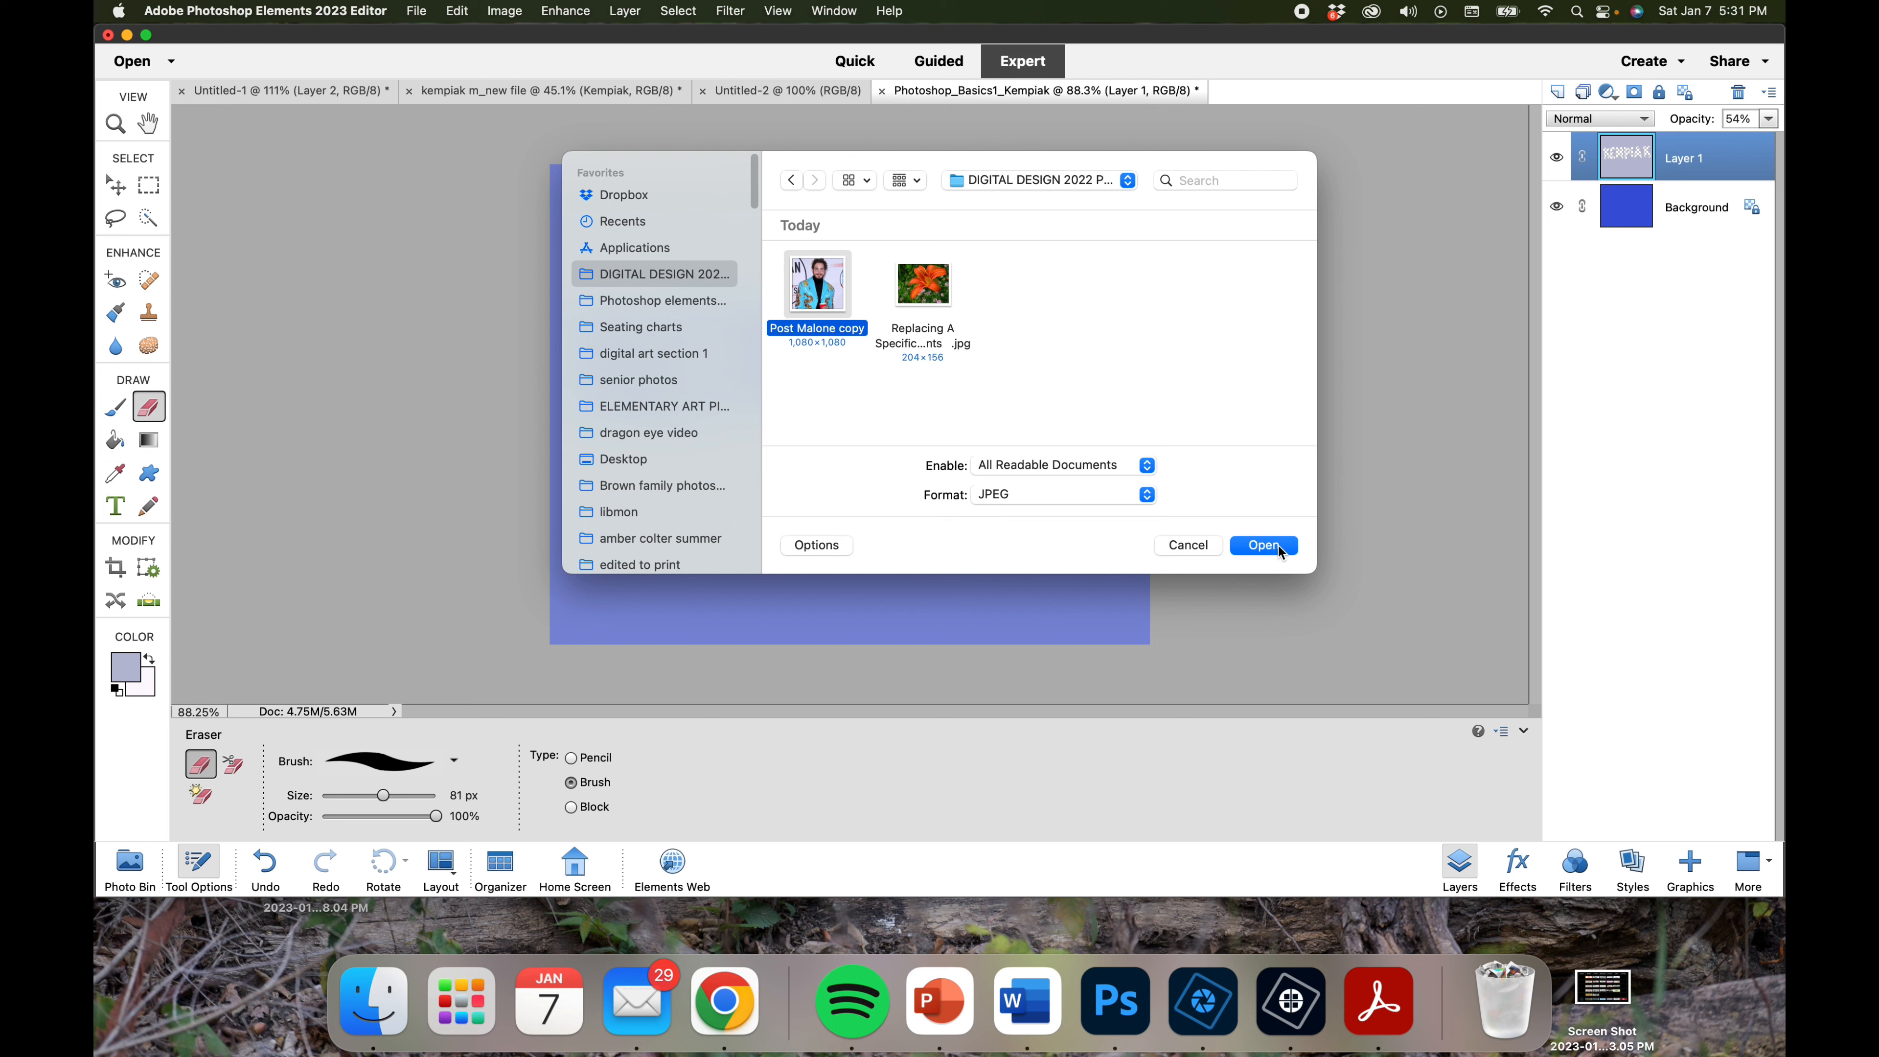
Step: Filter the file list to JPEG and open the Post Malone copy image
click(1153, 466)
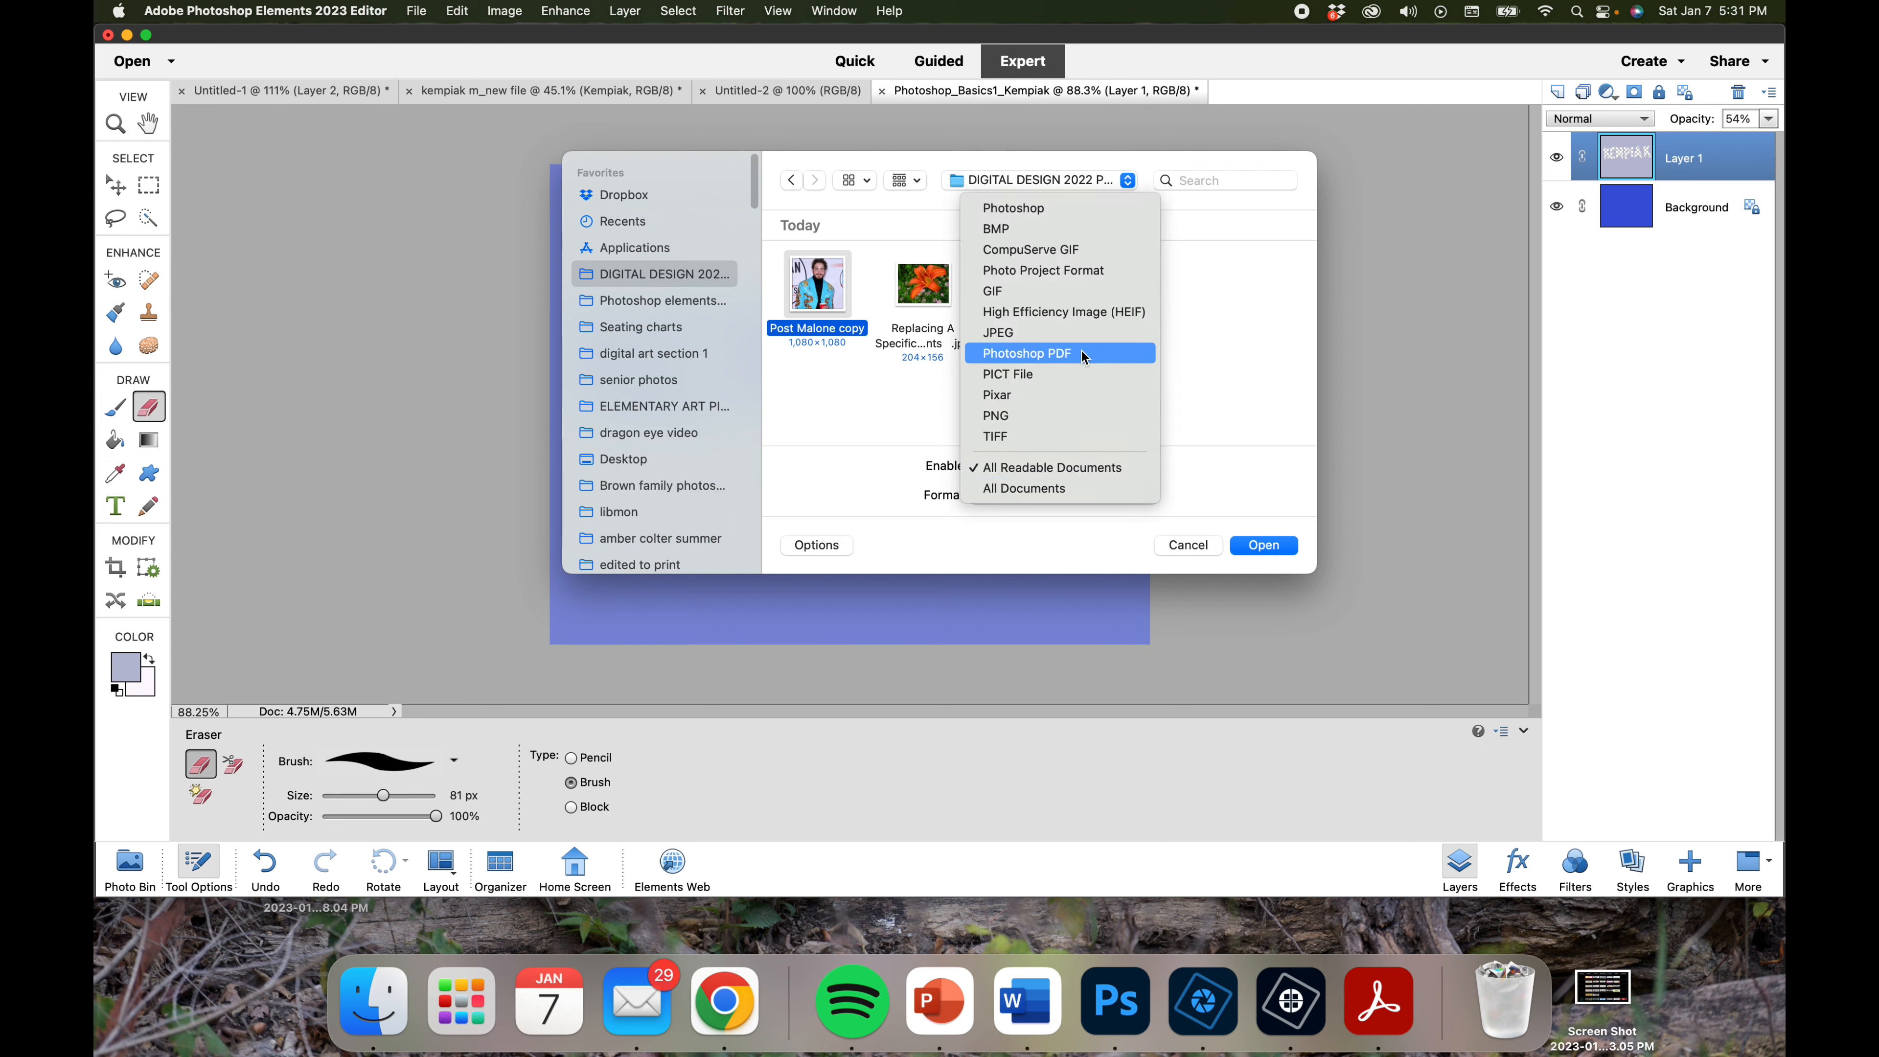
click(1028, 333)
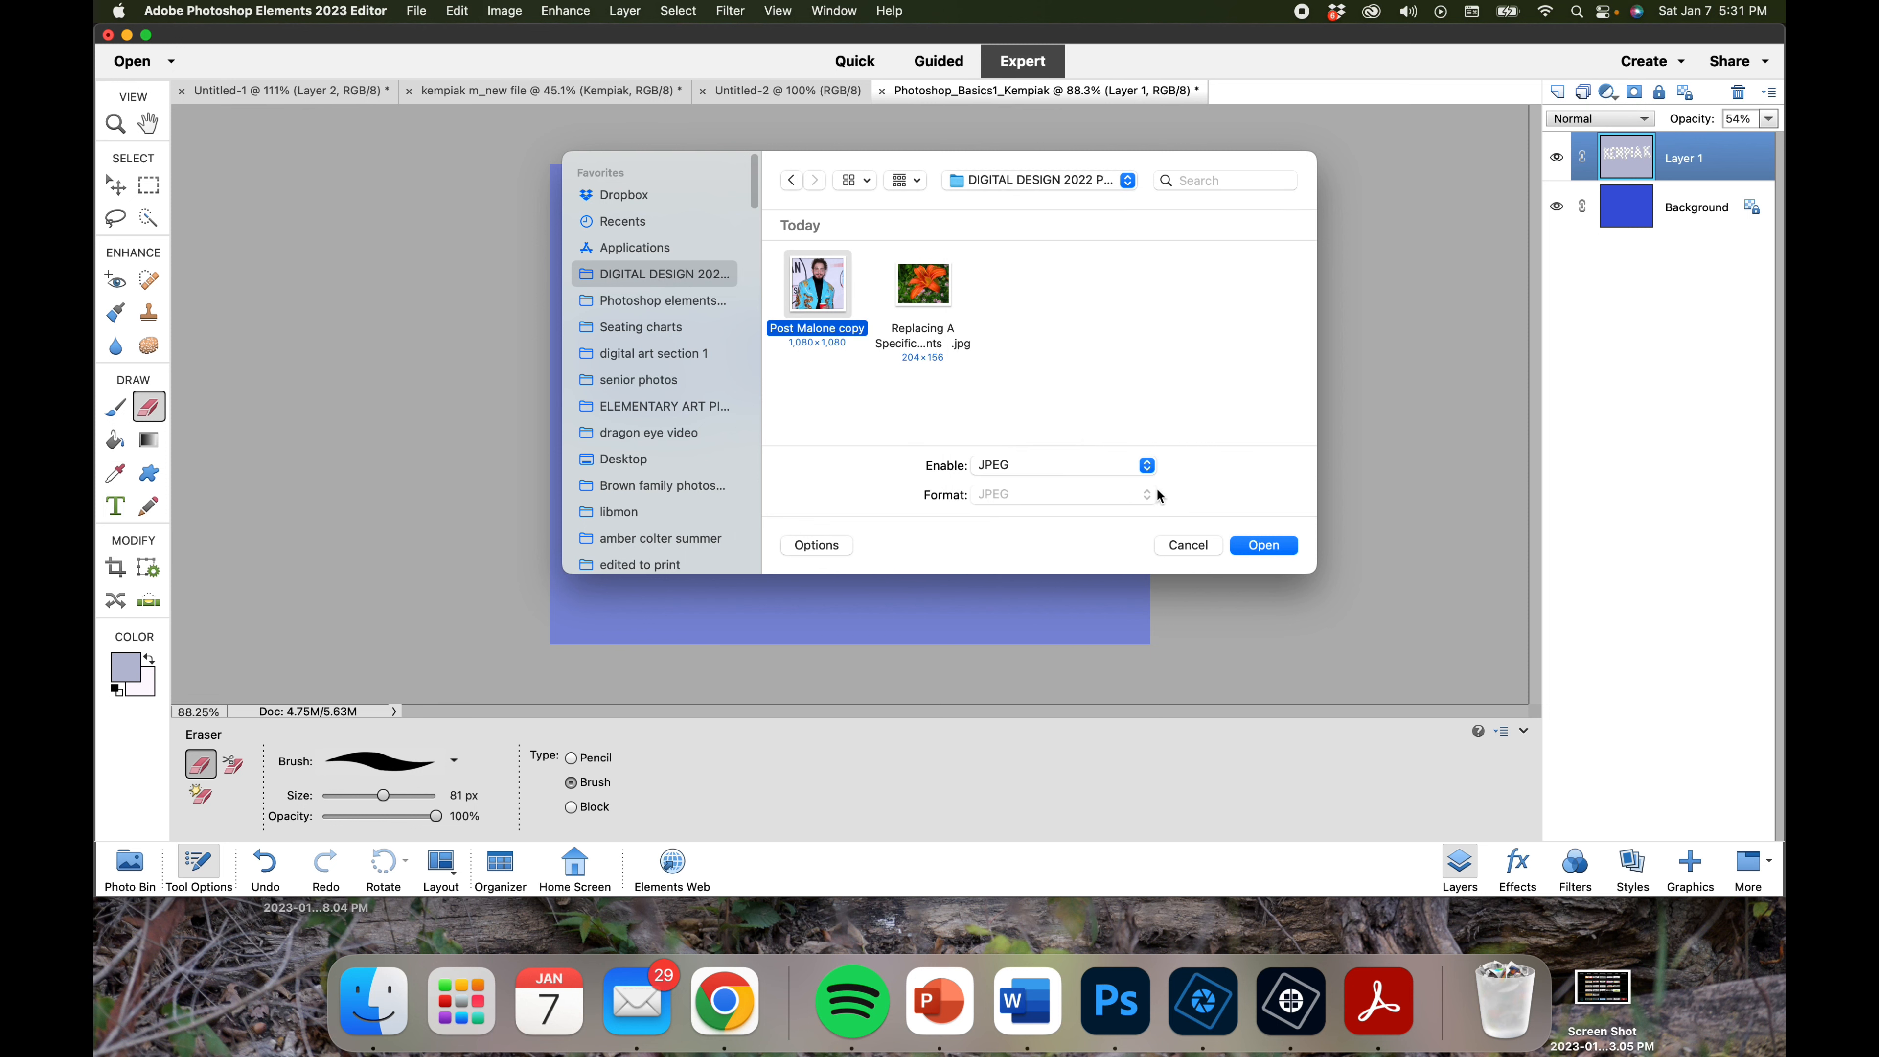
click(1257, 548)
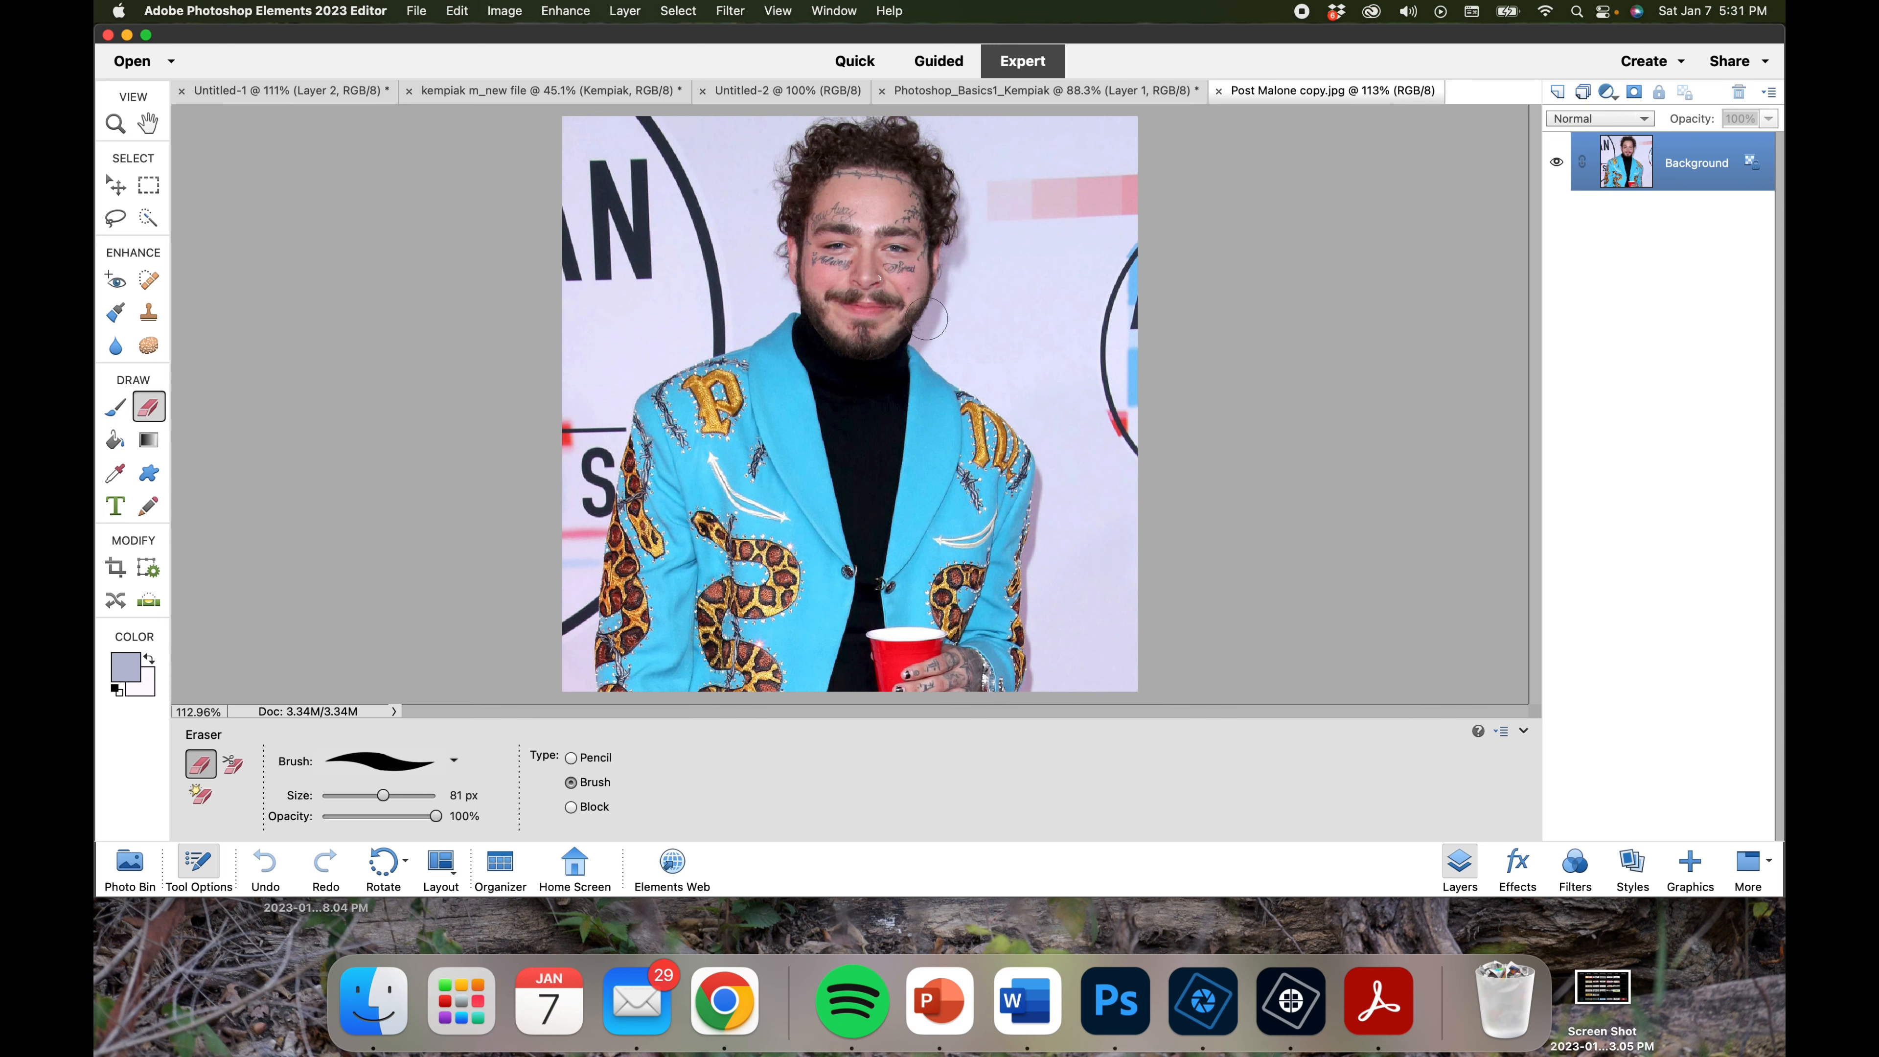
Step: Magnify the portrait to 200% so the tattoos on the face can be examined closely
scroll(1011, 327, up, 5)
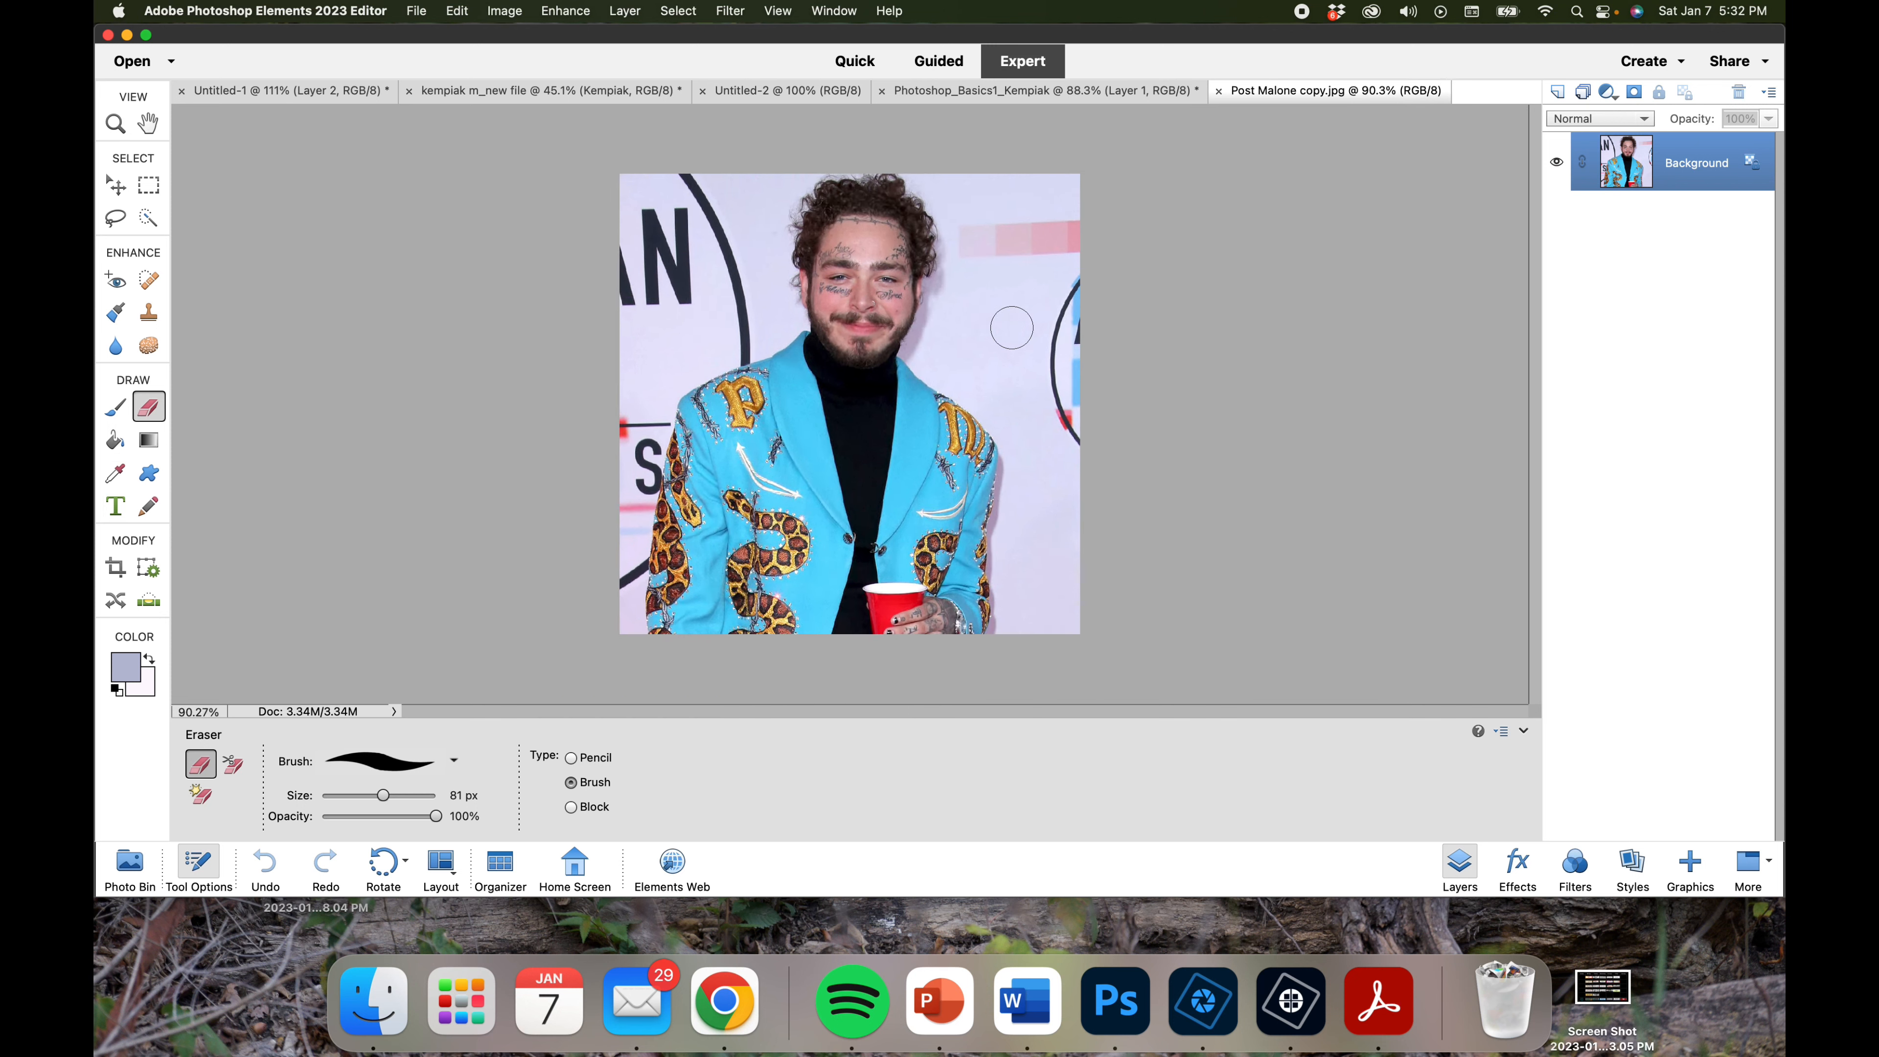
scroll(1011, 328, up, 5)
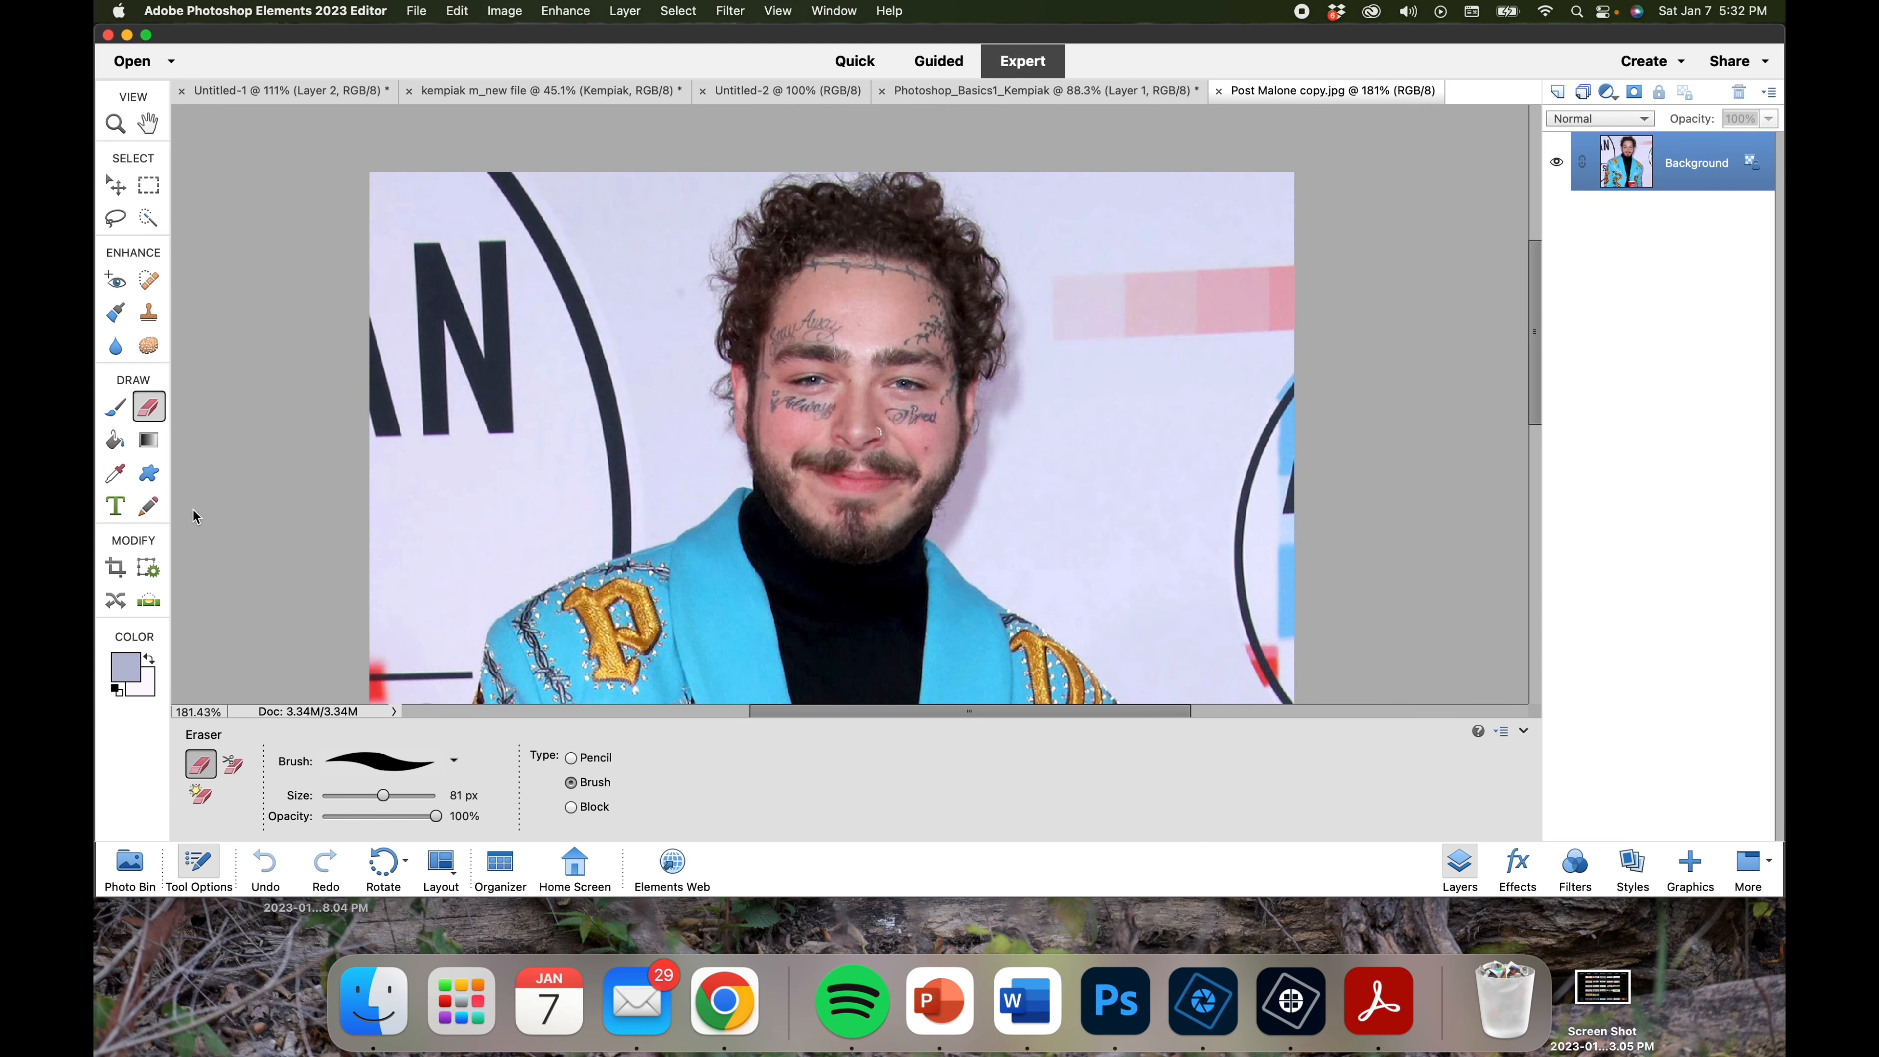
click(115, 125)
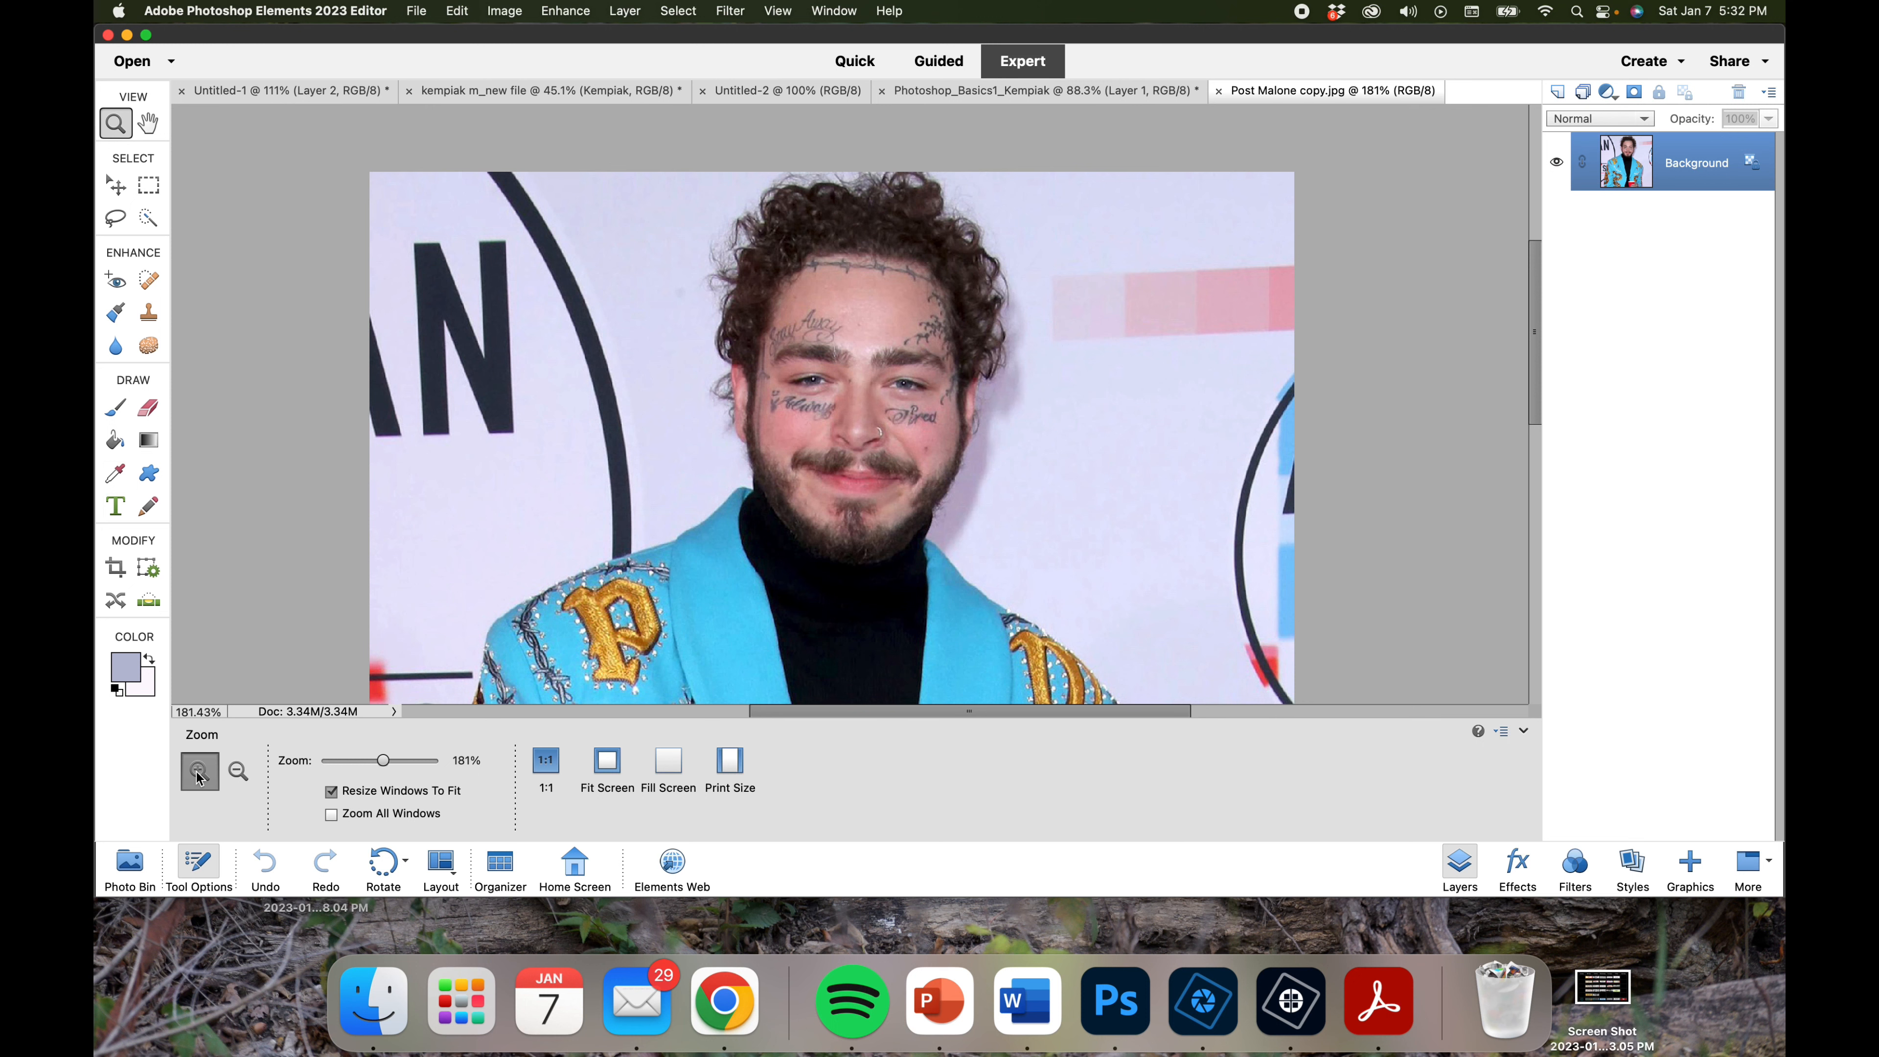
click(827, 303)
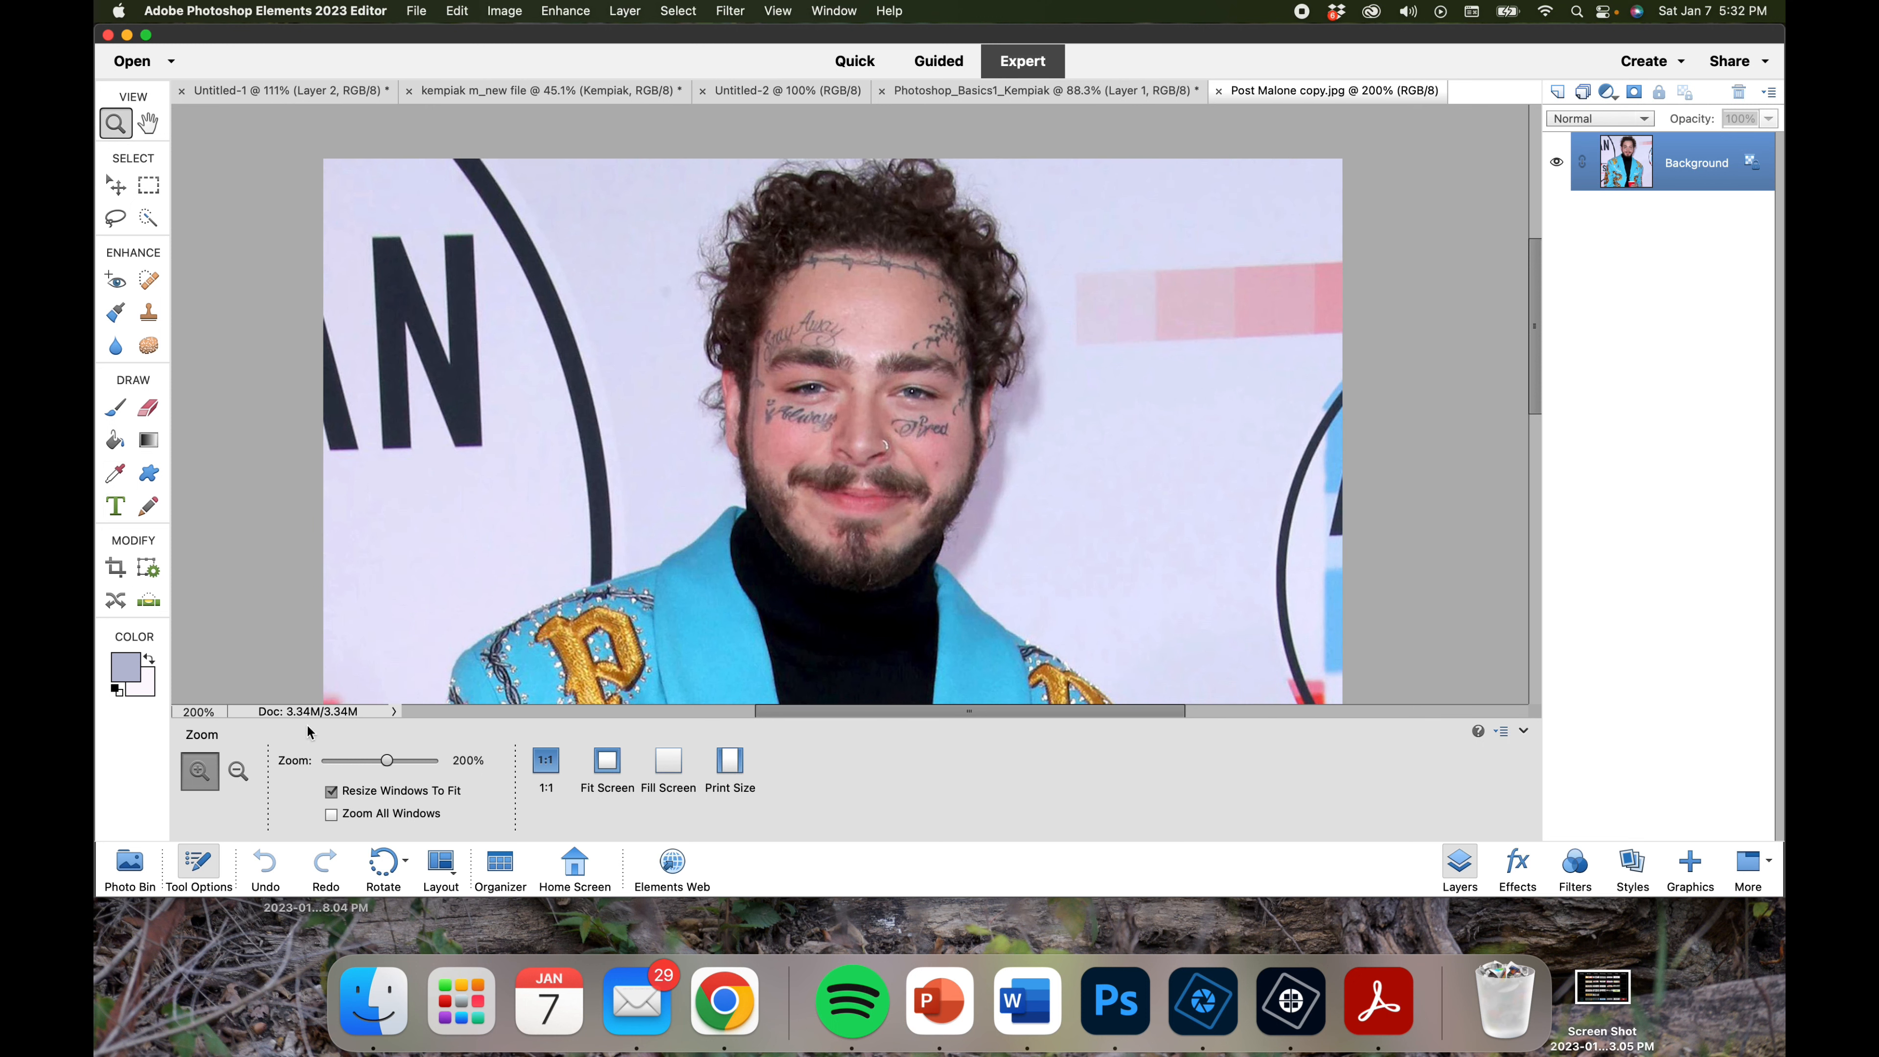
click(762, 478)
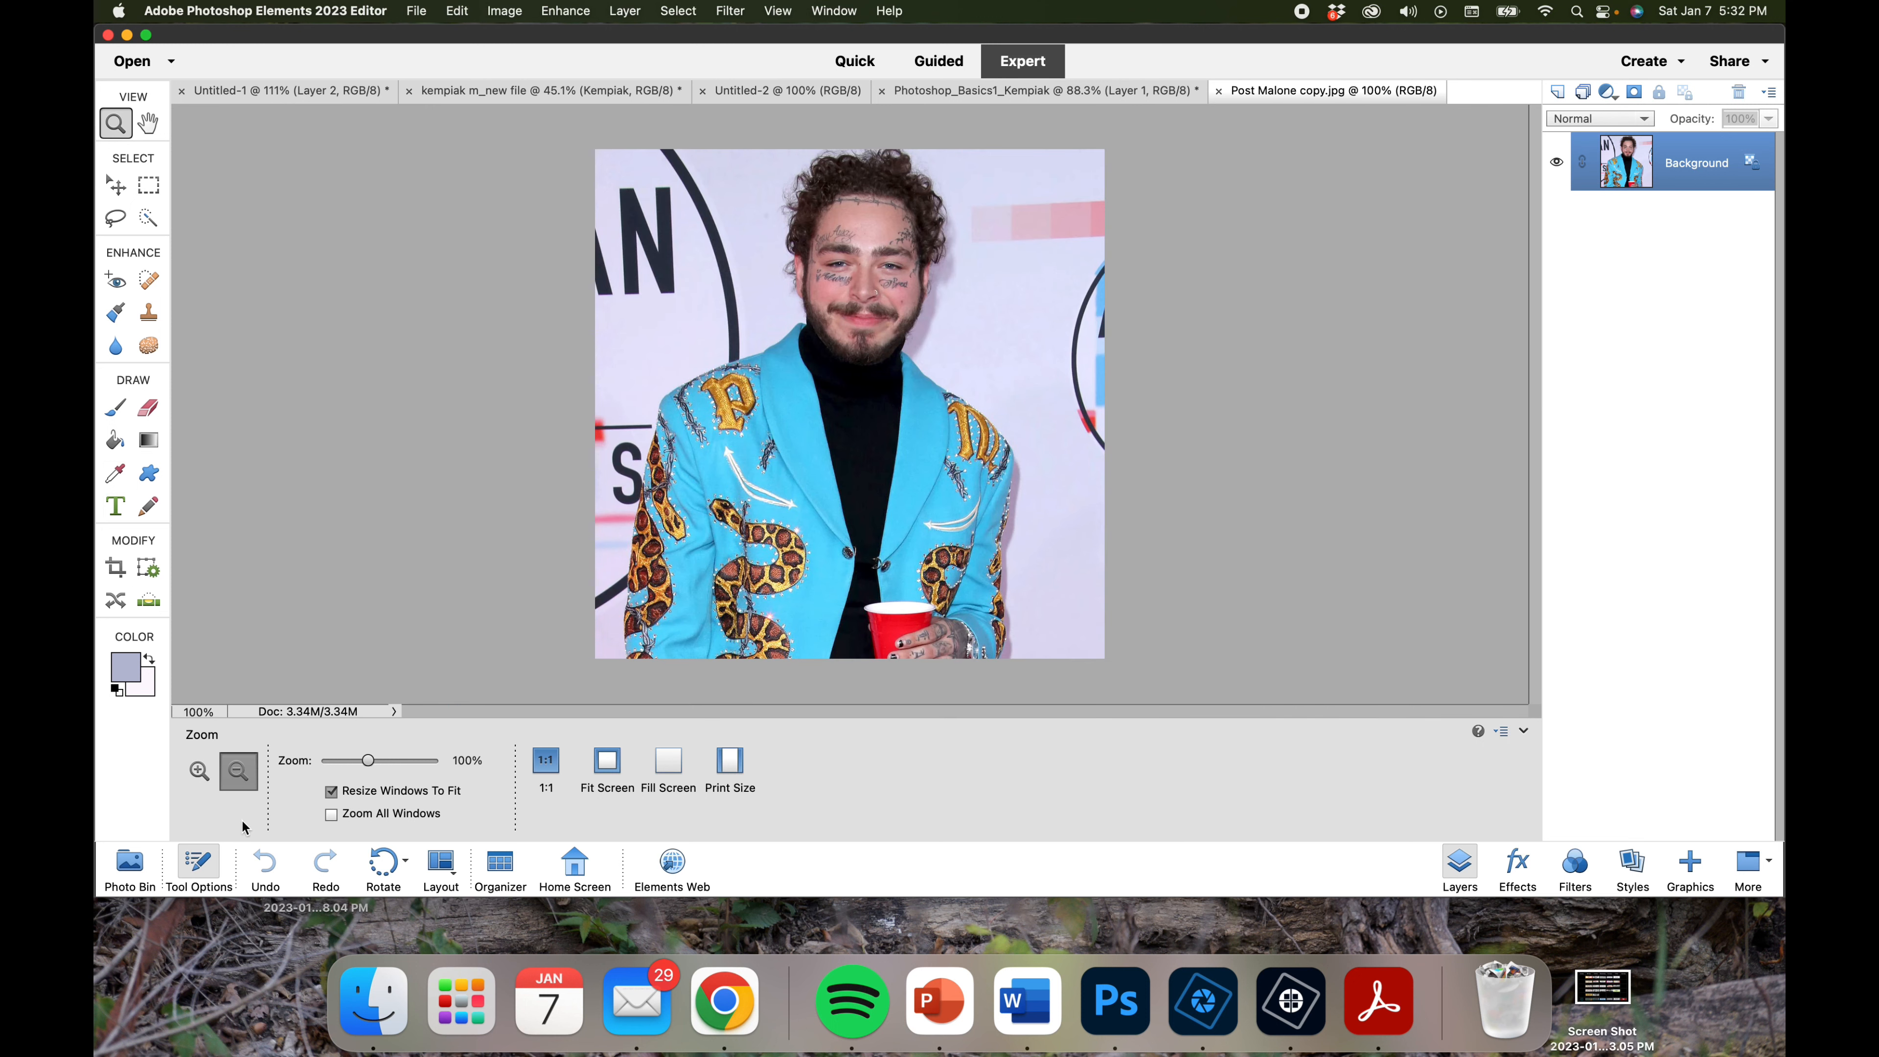
click(204, 774)
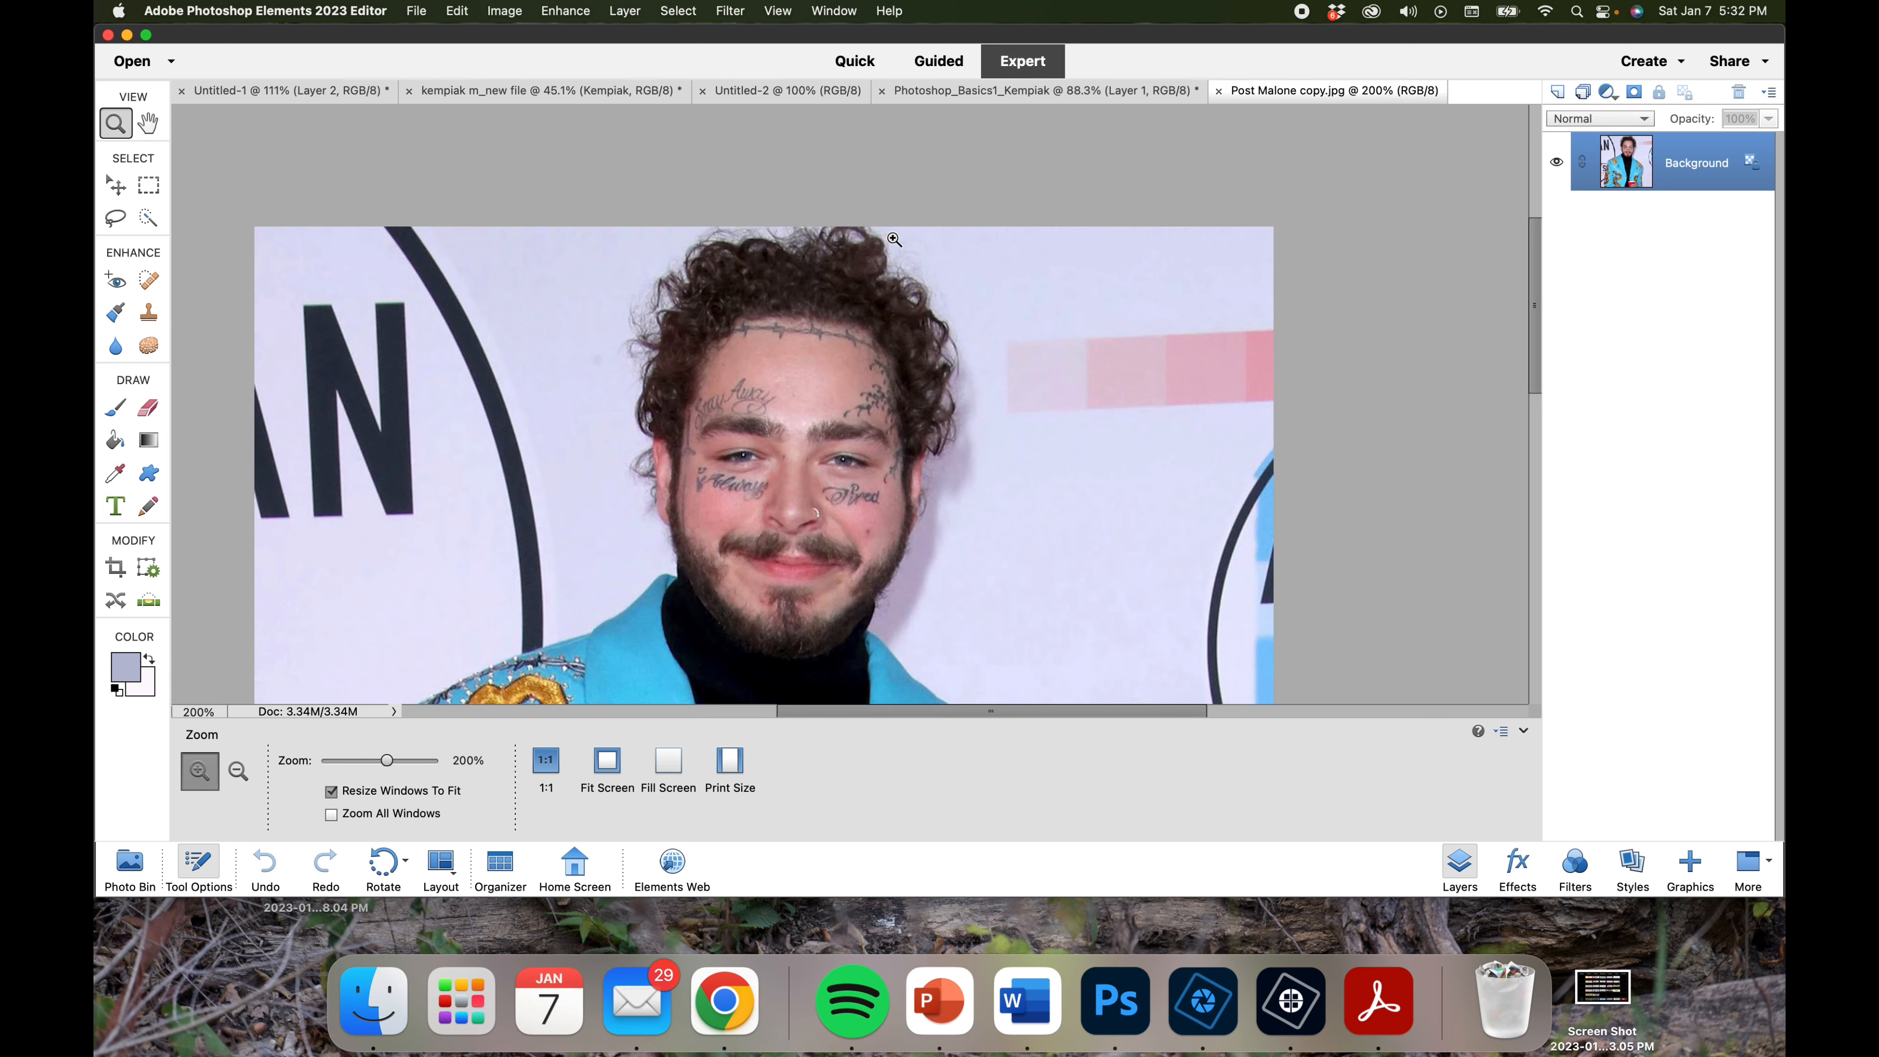
click(893, 238)
Step: Set up the Clone Stamp at 31 px and convert the locked Background into a regular layer
click(150, 316)
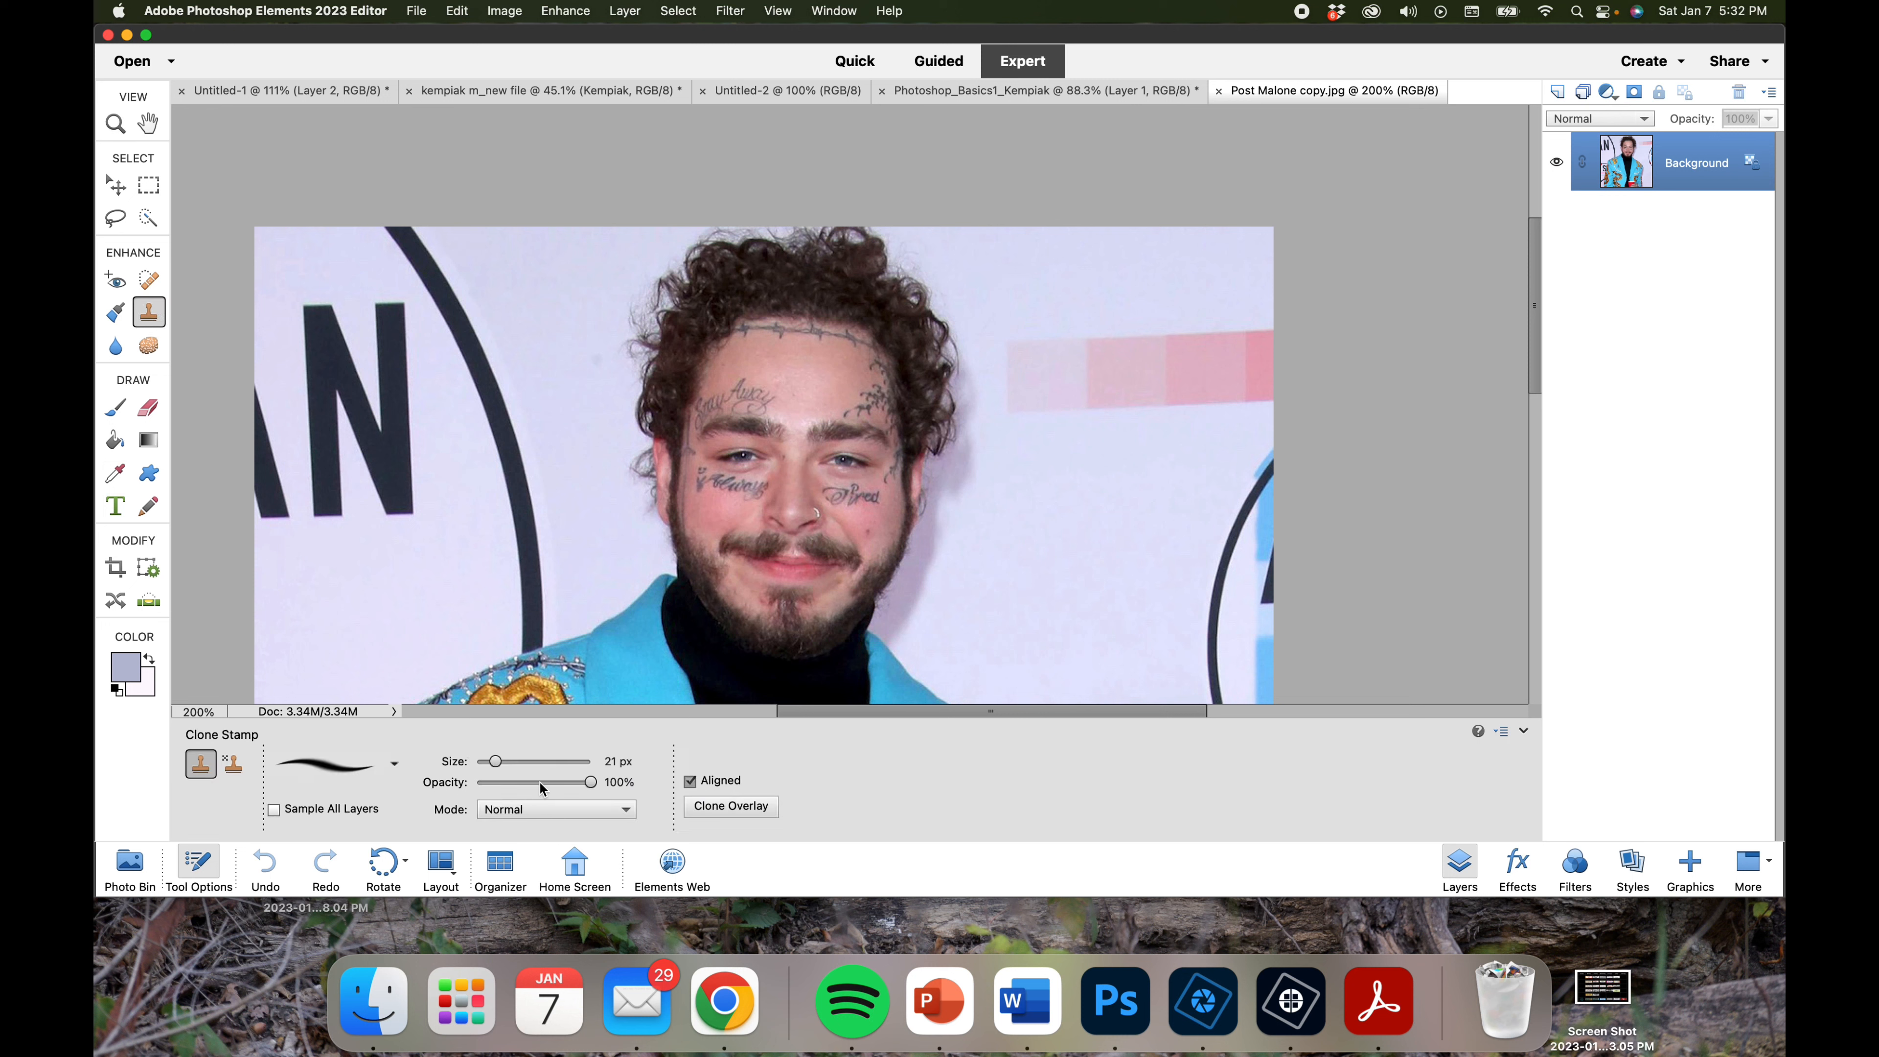
drag(495, 759, 504, 760)
click(1757, 168)
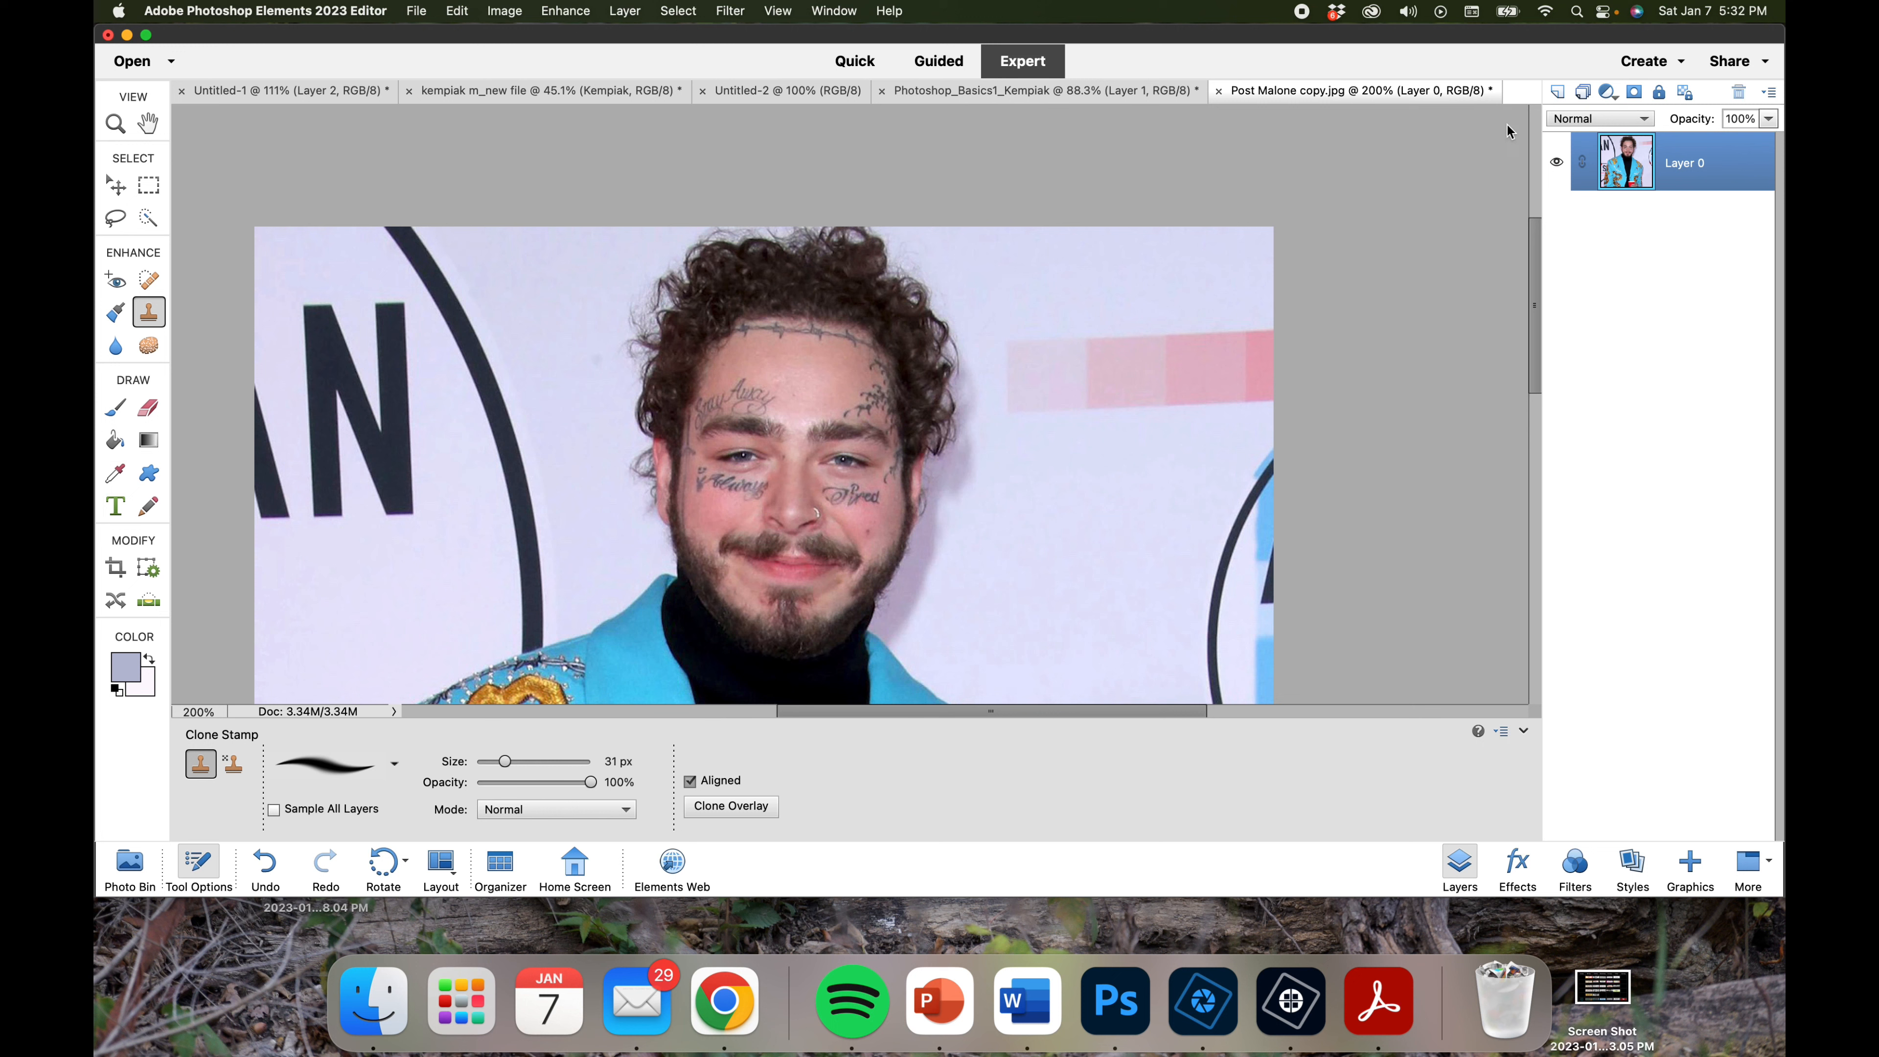
Step: Clone clean forehead skin over the lettering tattoo above the eyebrow on the image's left side, undoing unwanted strokes
key(super+z)
click(762, 400)
key(super+z)
click(764, 397)
click(764, 397)
mouse_move(766, 398)
mouse_down()
mouse_move(827, 389)
mouse_move(750, 394)
mouse_up()
mouse_move(740, 387)
mouse_down()
mouse_move(707, 406)
mouse_move(756, 403)
mouse_move(726, 401)
mouse_up()
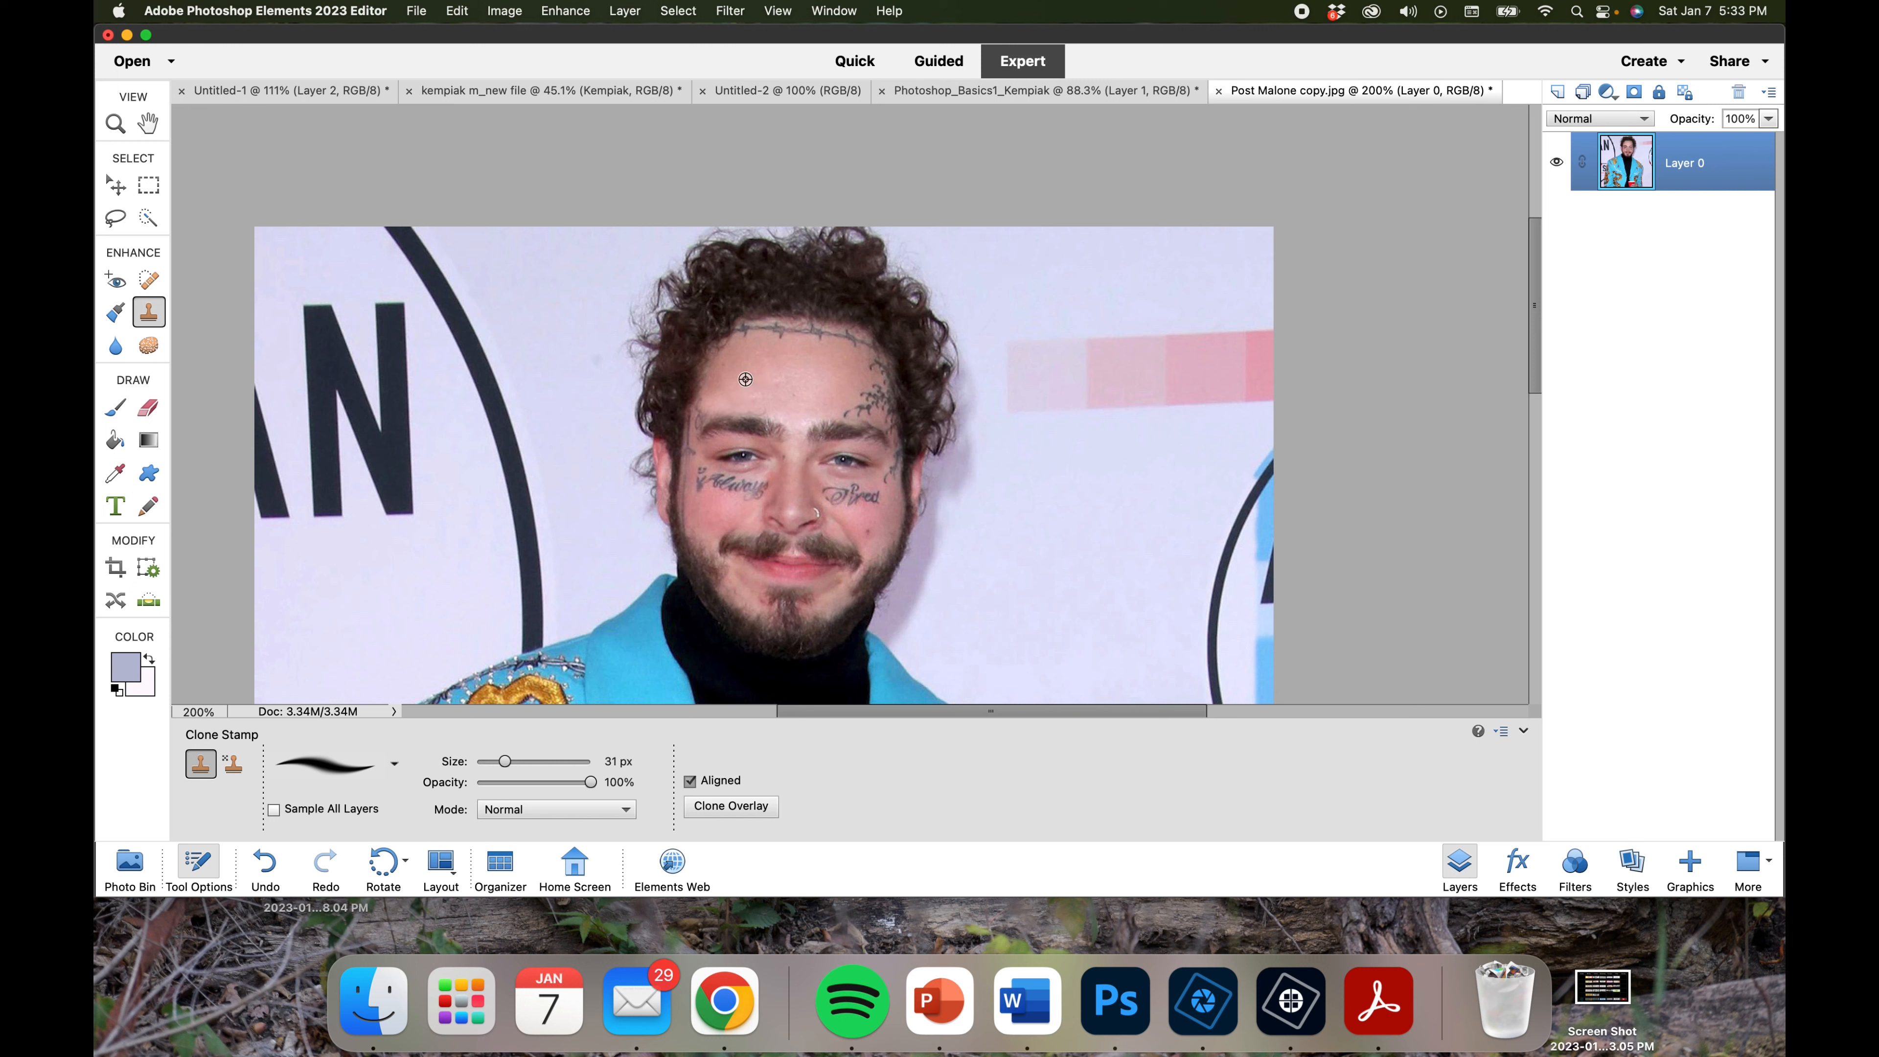
Step: Clone nearby skin over the outer brow area and the left end of the barbed-wire tattoo at the hairline
alt+click(714, 400)
drag(698, 423, 698, 419)
alt+click(763, 359)
drag(747, 336, 759, 335)
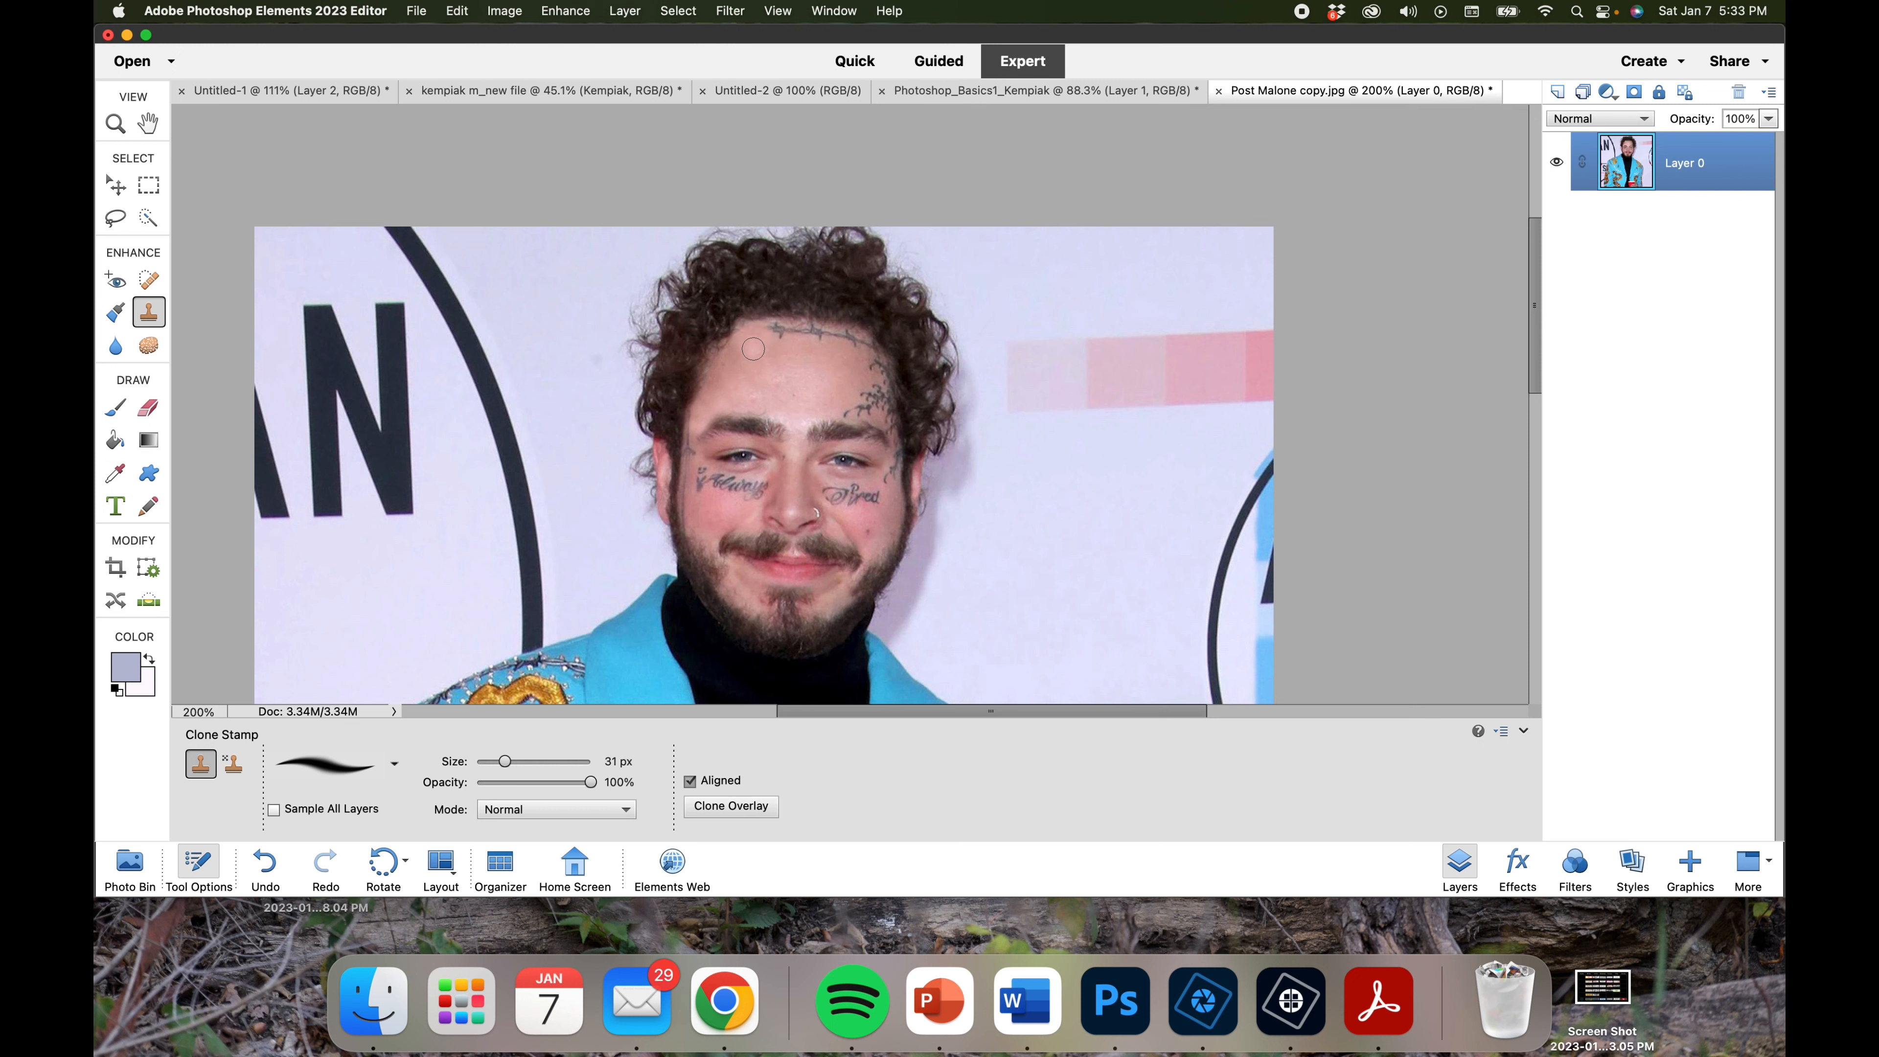
Step: Reduce the Clone Stamp to 20 px and clone skin over the remaining hairline tattoo and the top of the adjoining temple tattoo
scroll(753, 348, up, 5)
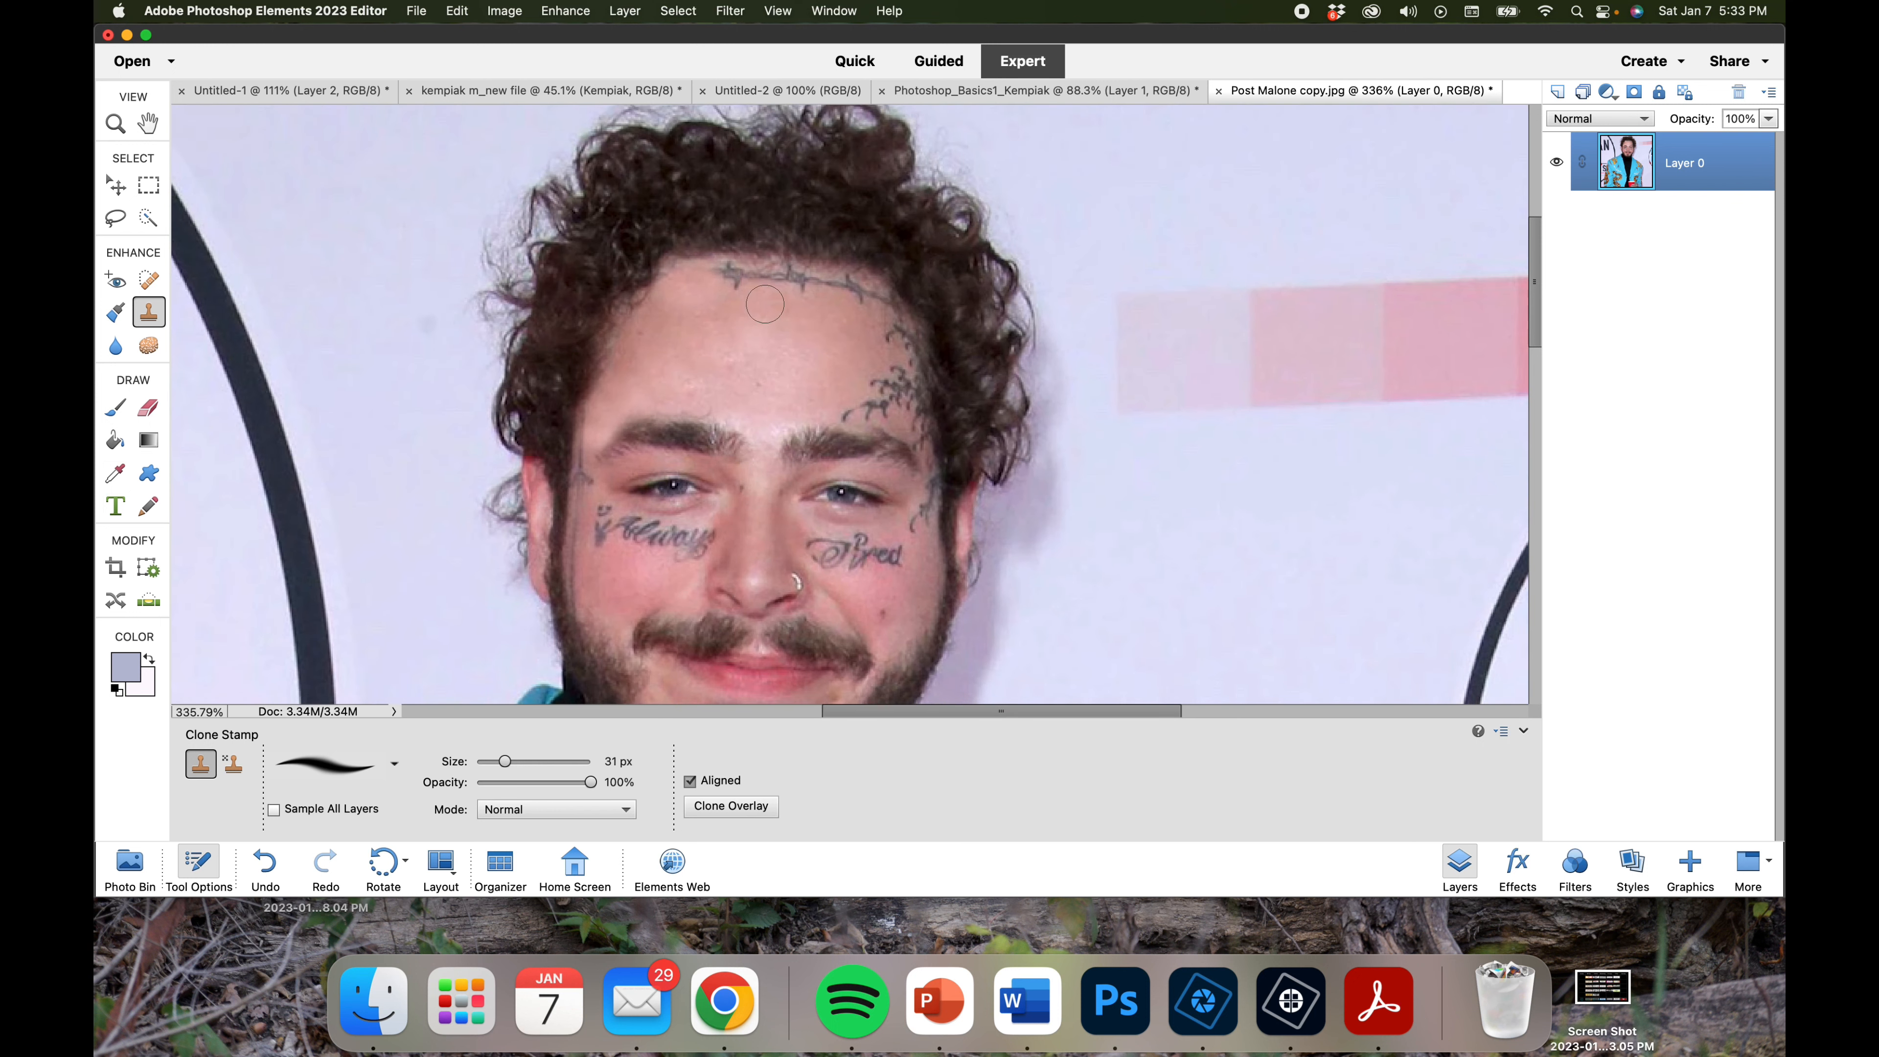
click(495, 762)
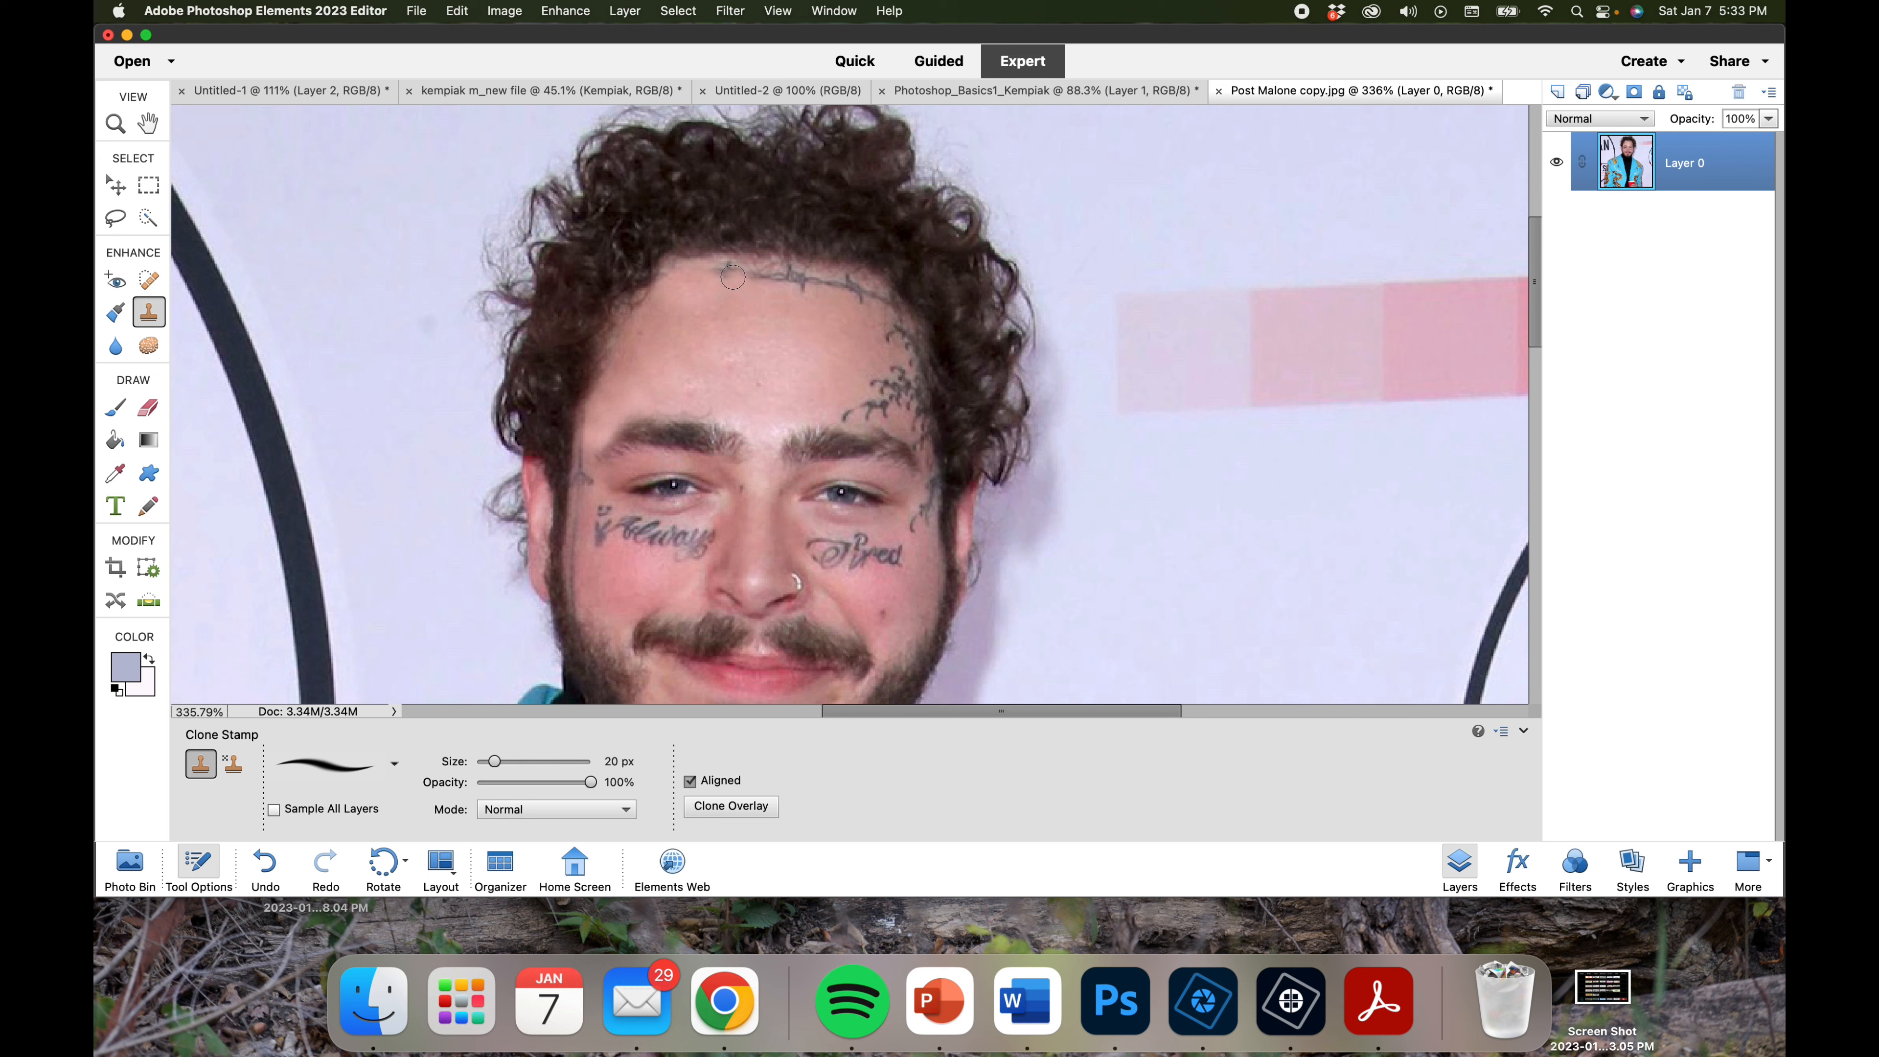
mouse_move(732, 277)
mouse_down()
mouse_move(775, 297)
mouse_move(770, 270)
mouse_move(745, 266)
mouse_move(844, 299)
mouse_up()
alt+click(845, 303)
click(873, 301)
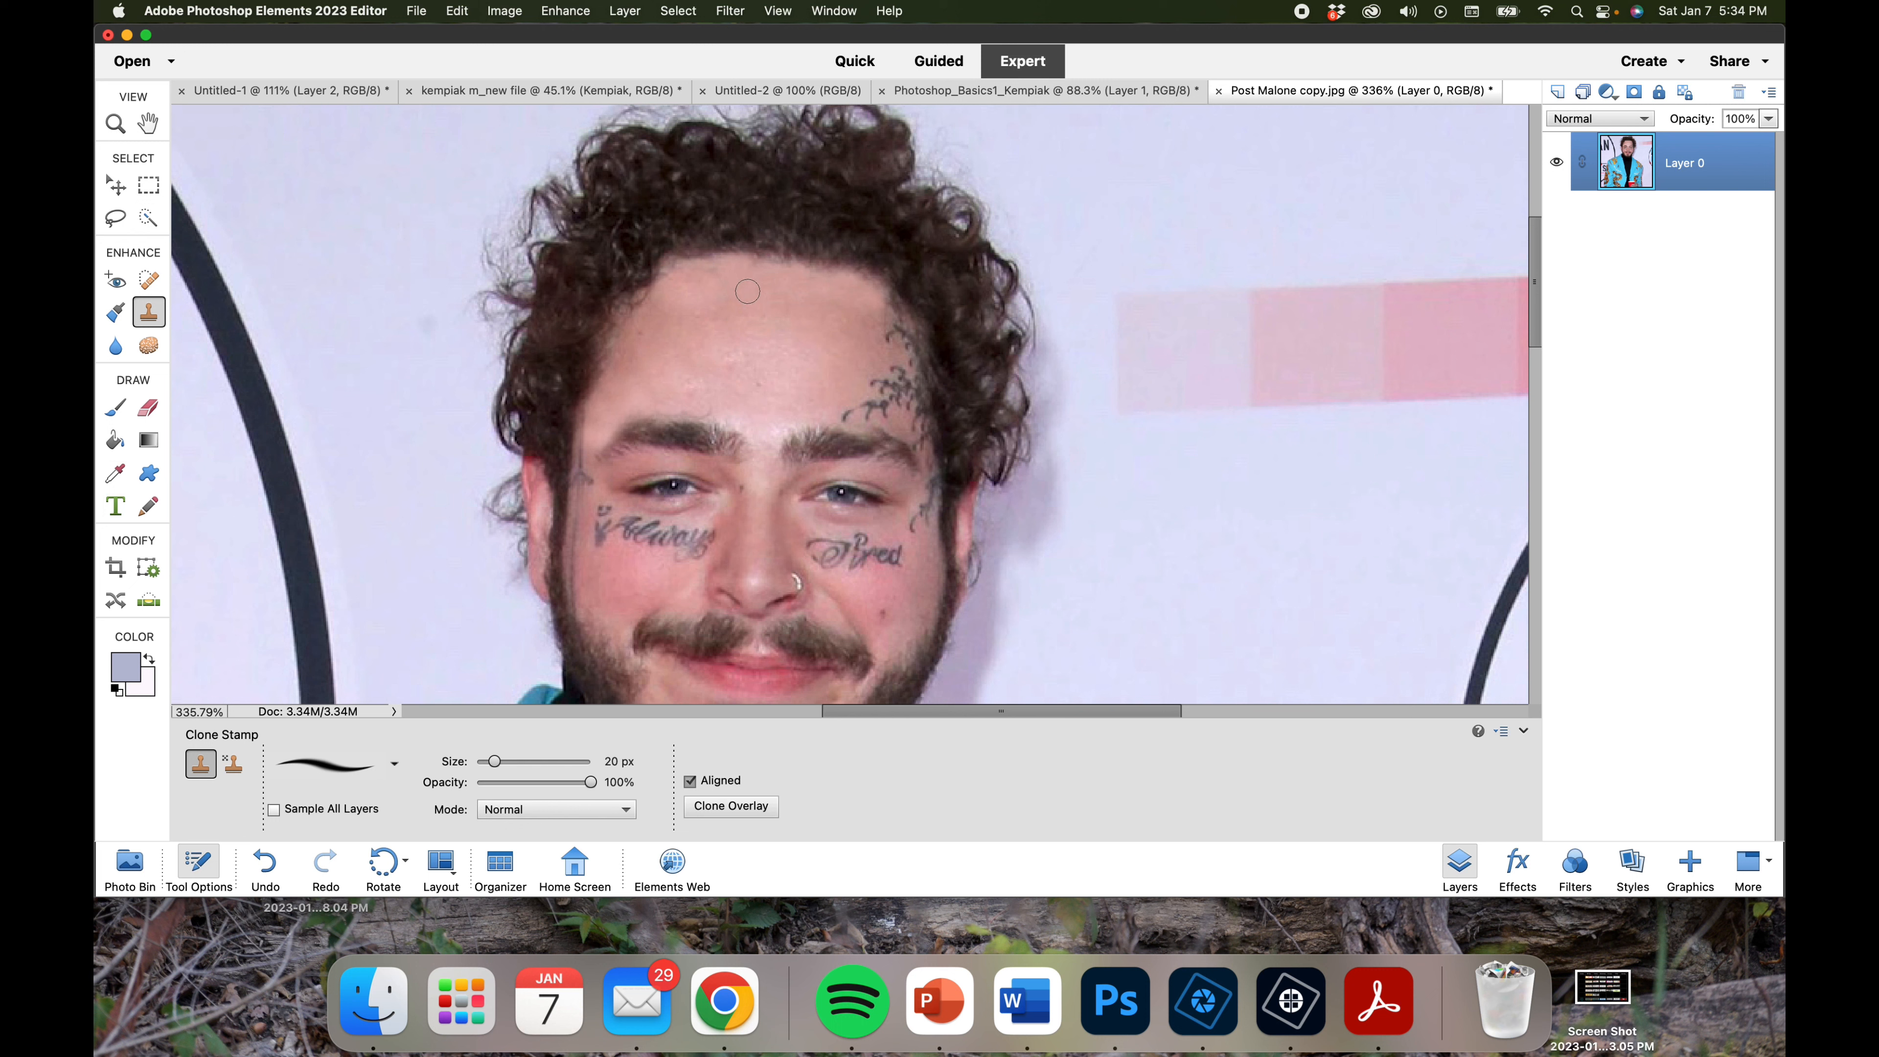
click(897, 339)
key(super+z)
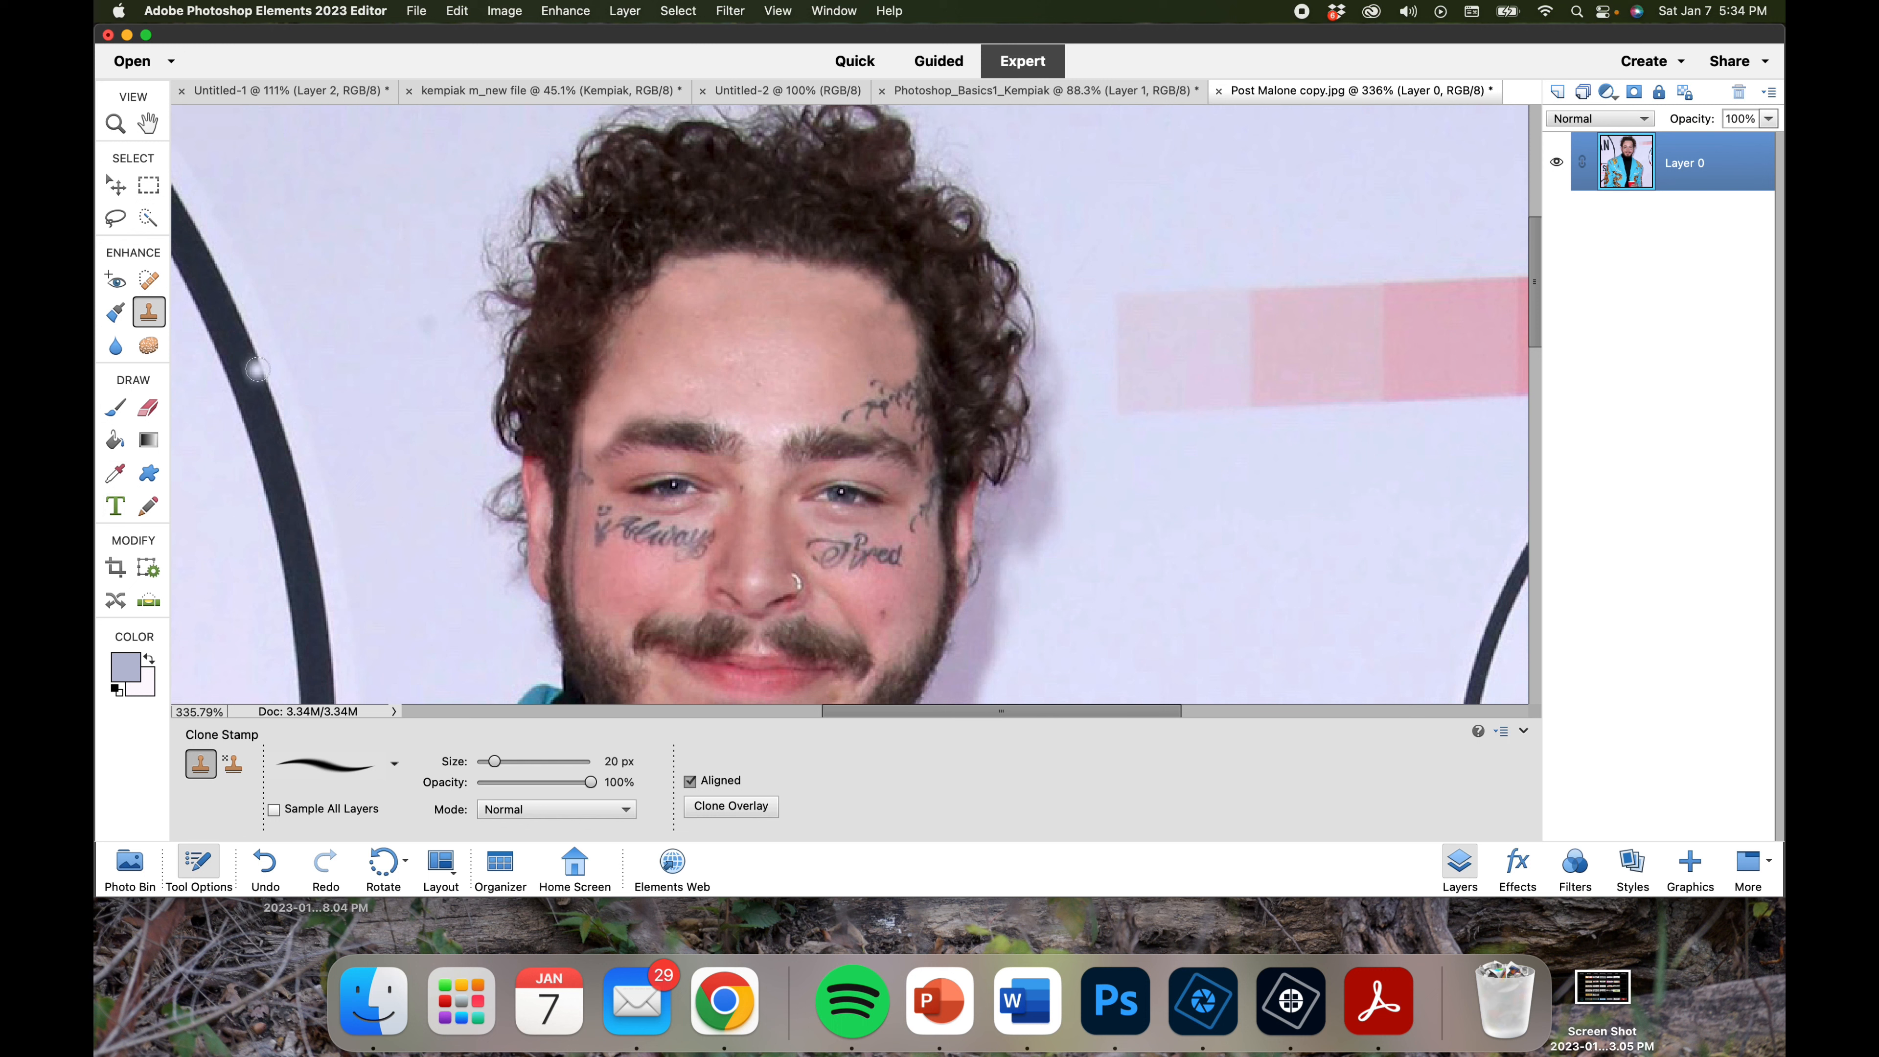
Step: Sample a skin tone from the face and paint over the upper part of the temple tattoo, lowering the Brush opacity to 48%
click(116, 474)
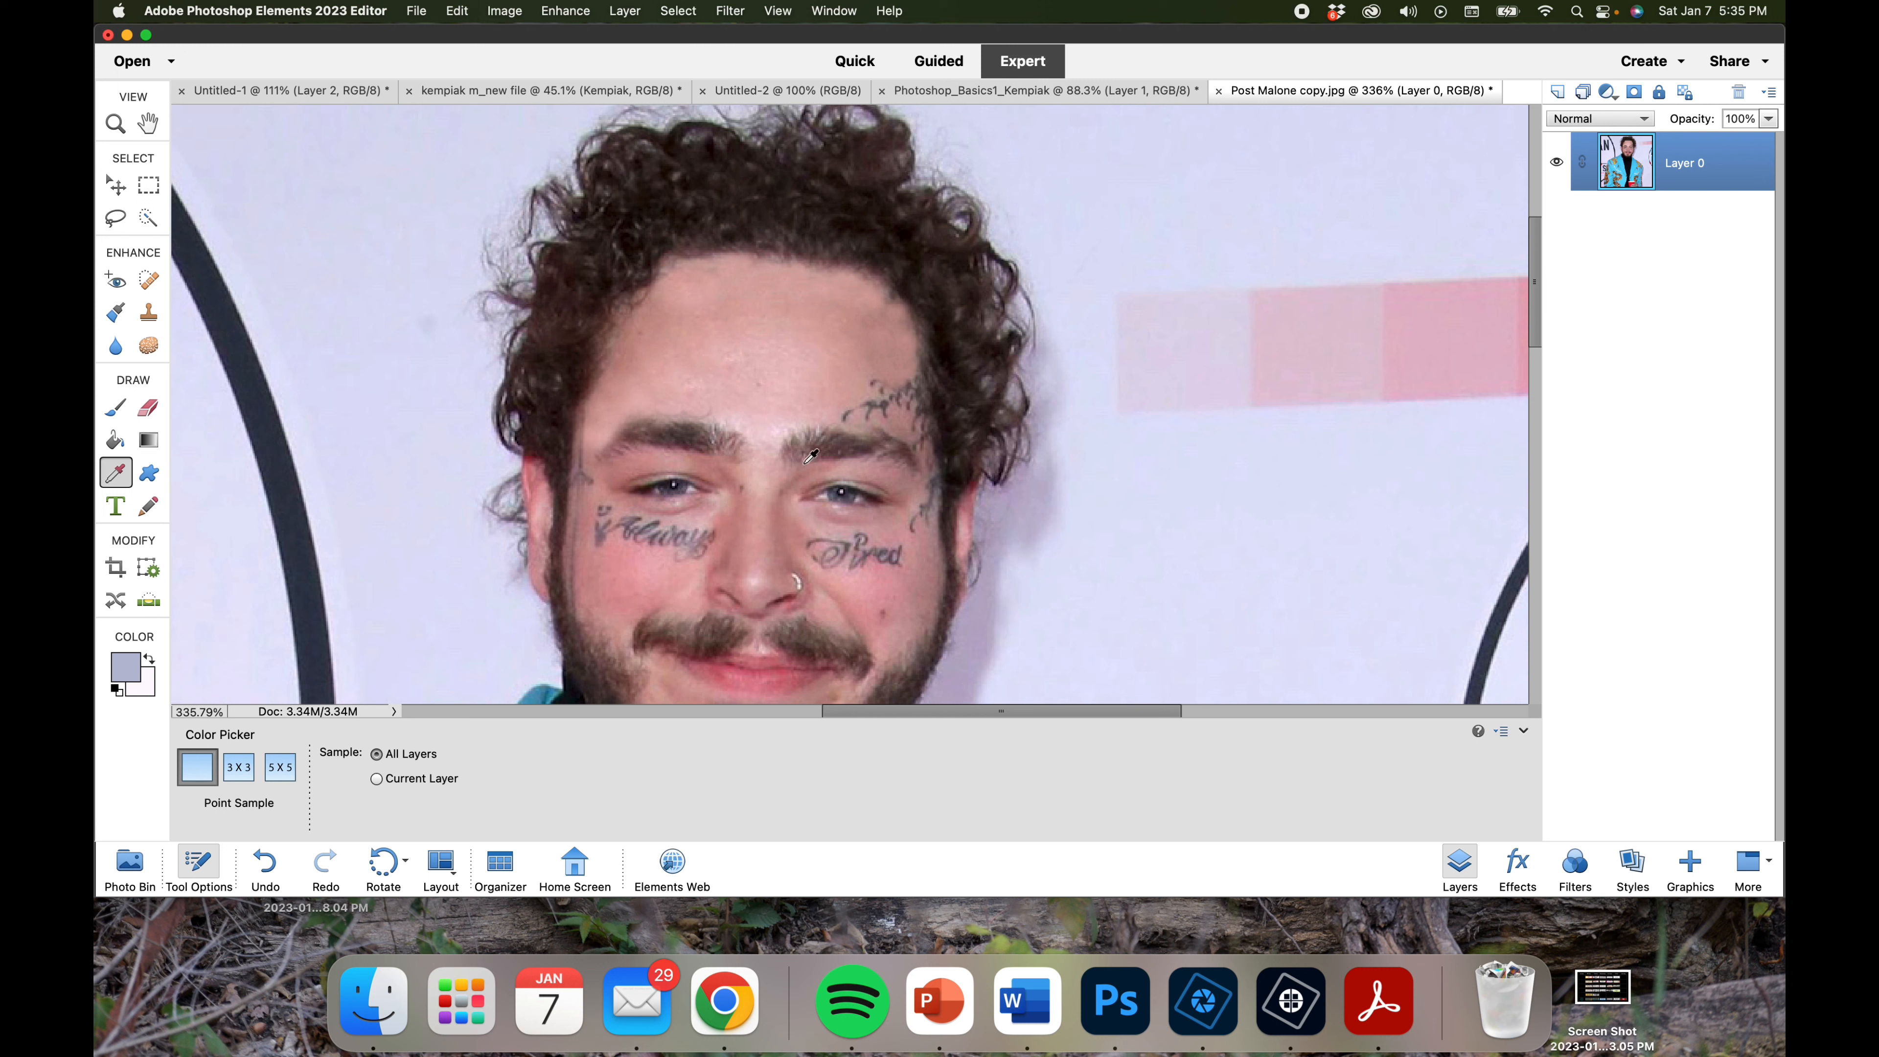
click(949, 309)
click(904, 370)
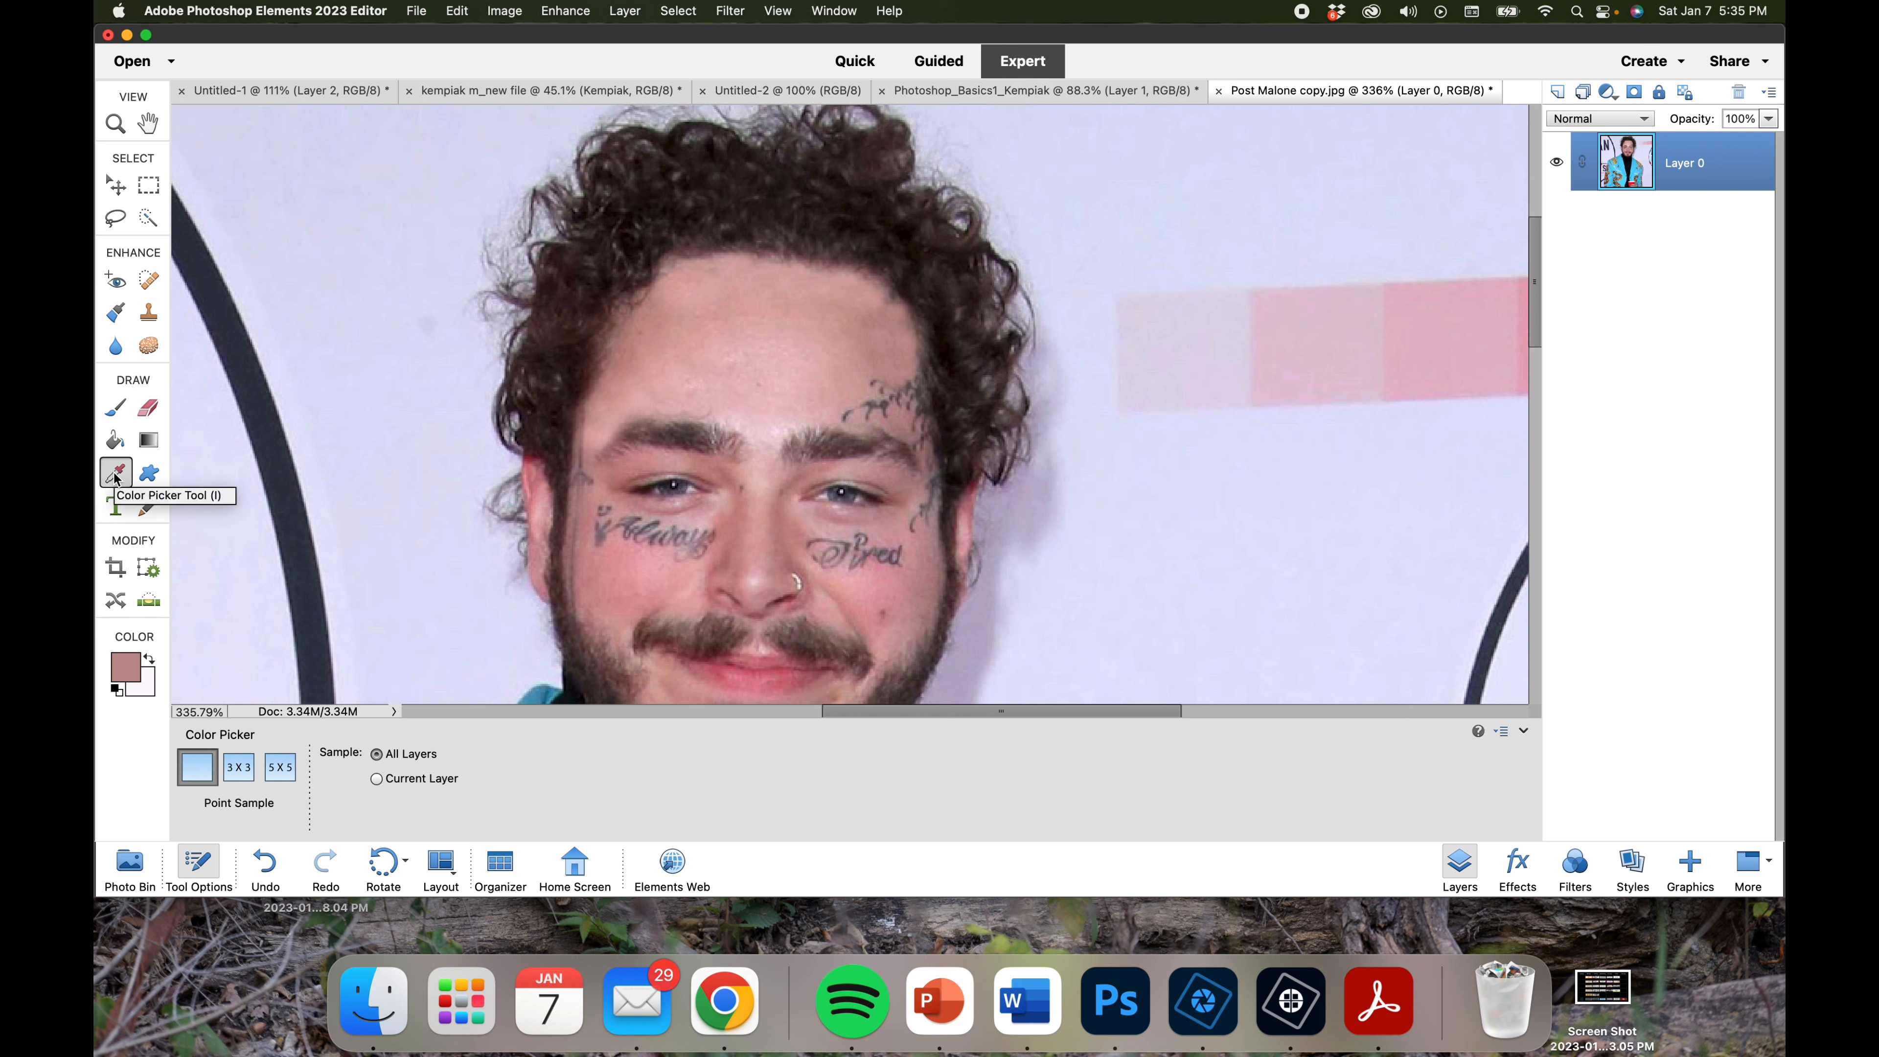
click(115, 418)
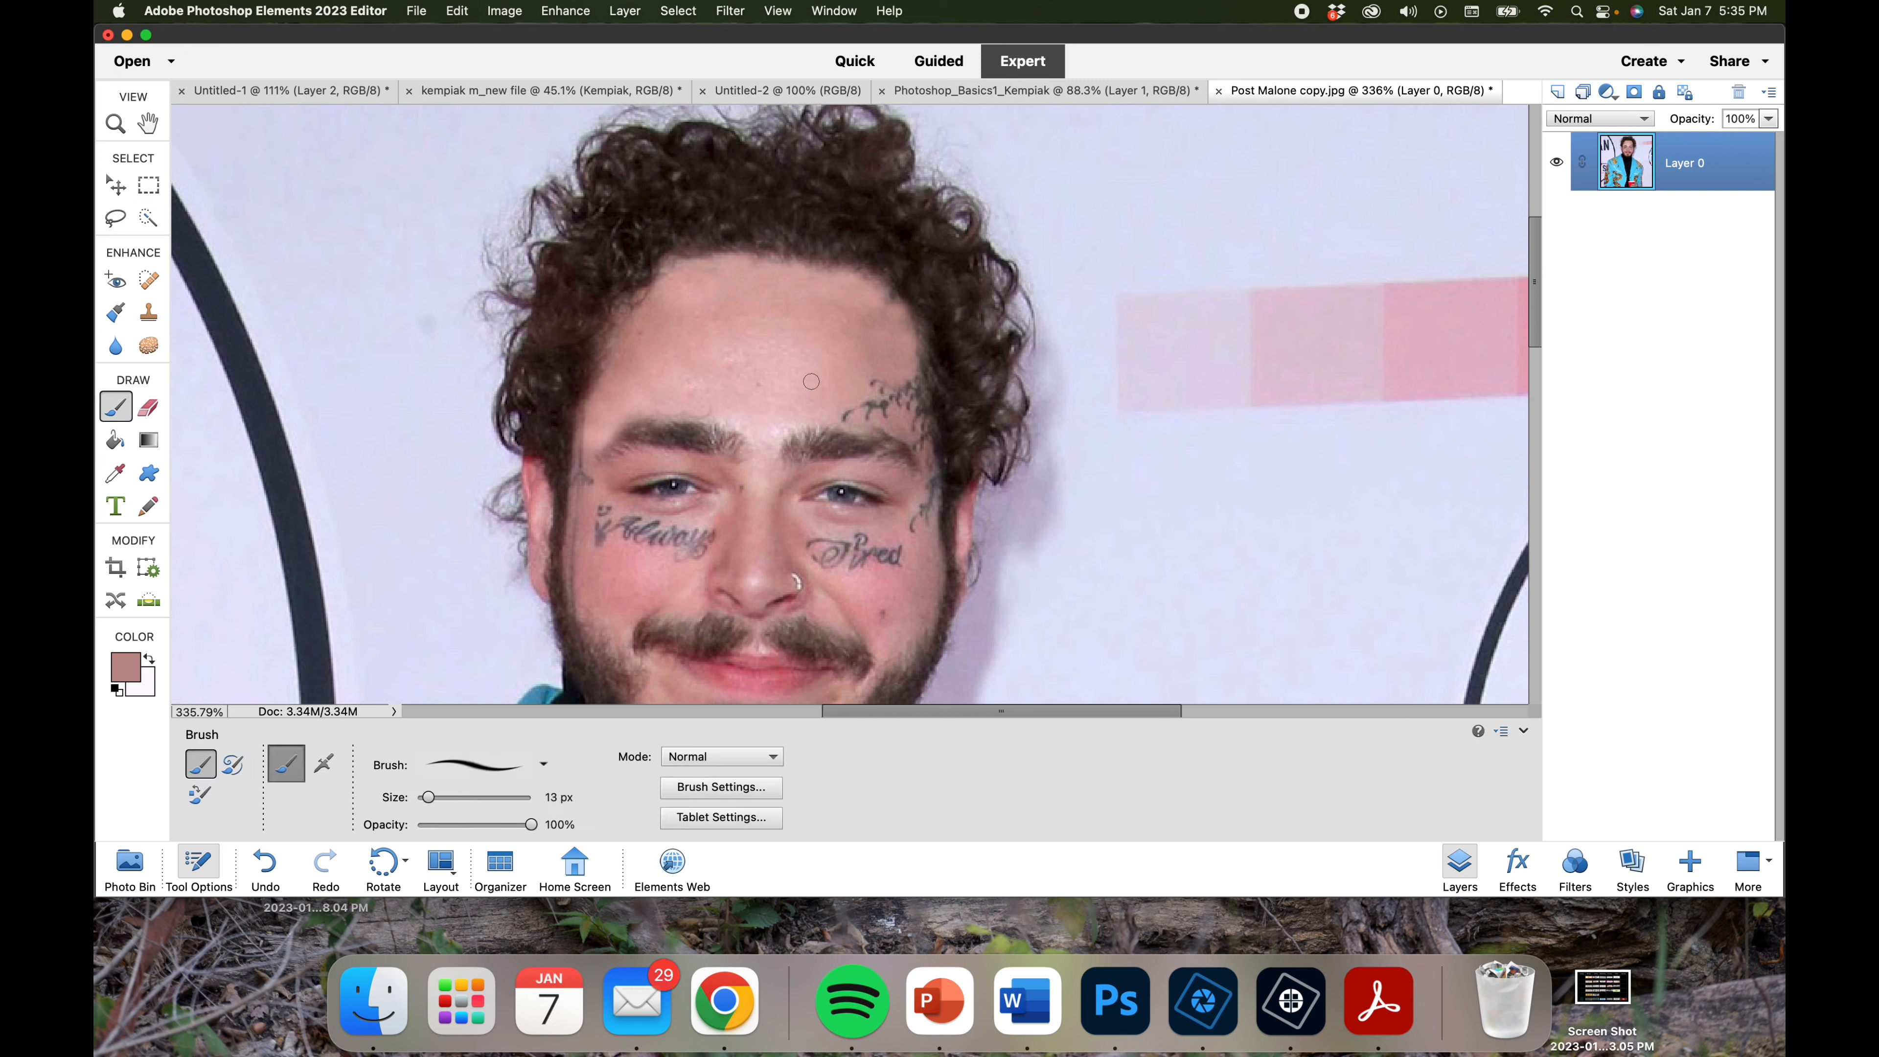
mouse_move(885, 398)
mouse_down()
mouse_move(866, 382)
mouse_move(898, 388)
mouse_up()
drag(468, 825, 471, 824)
drag(908, 387, 919, 420)
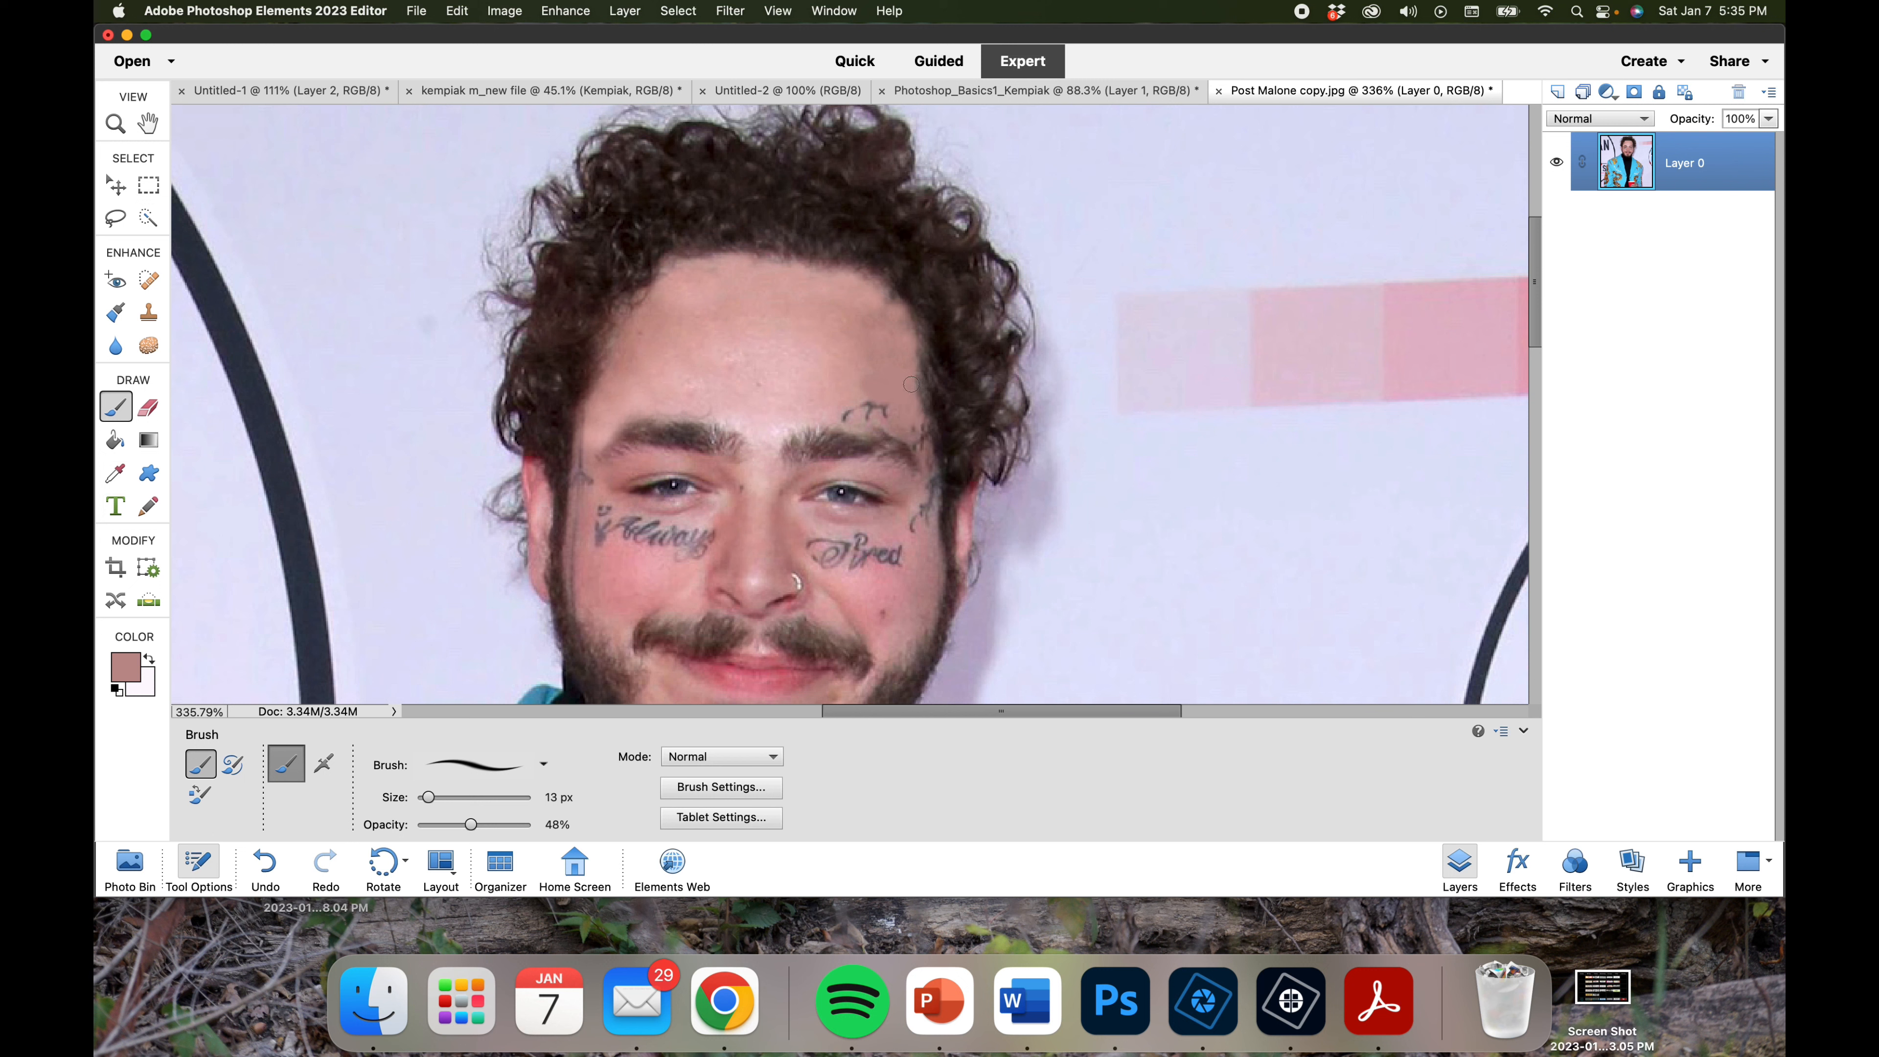
Step: Try Brush strokes on the hair at 24% and 100% opacity, undoing each stroke
click(444, 824)
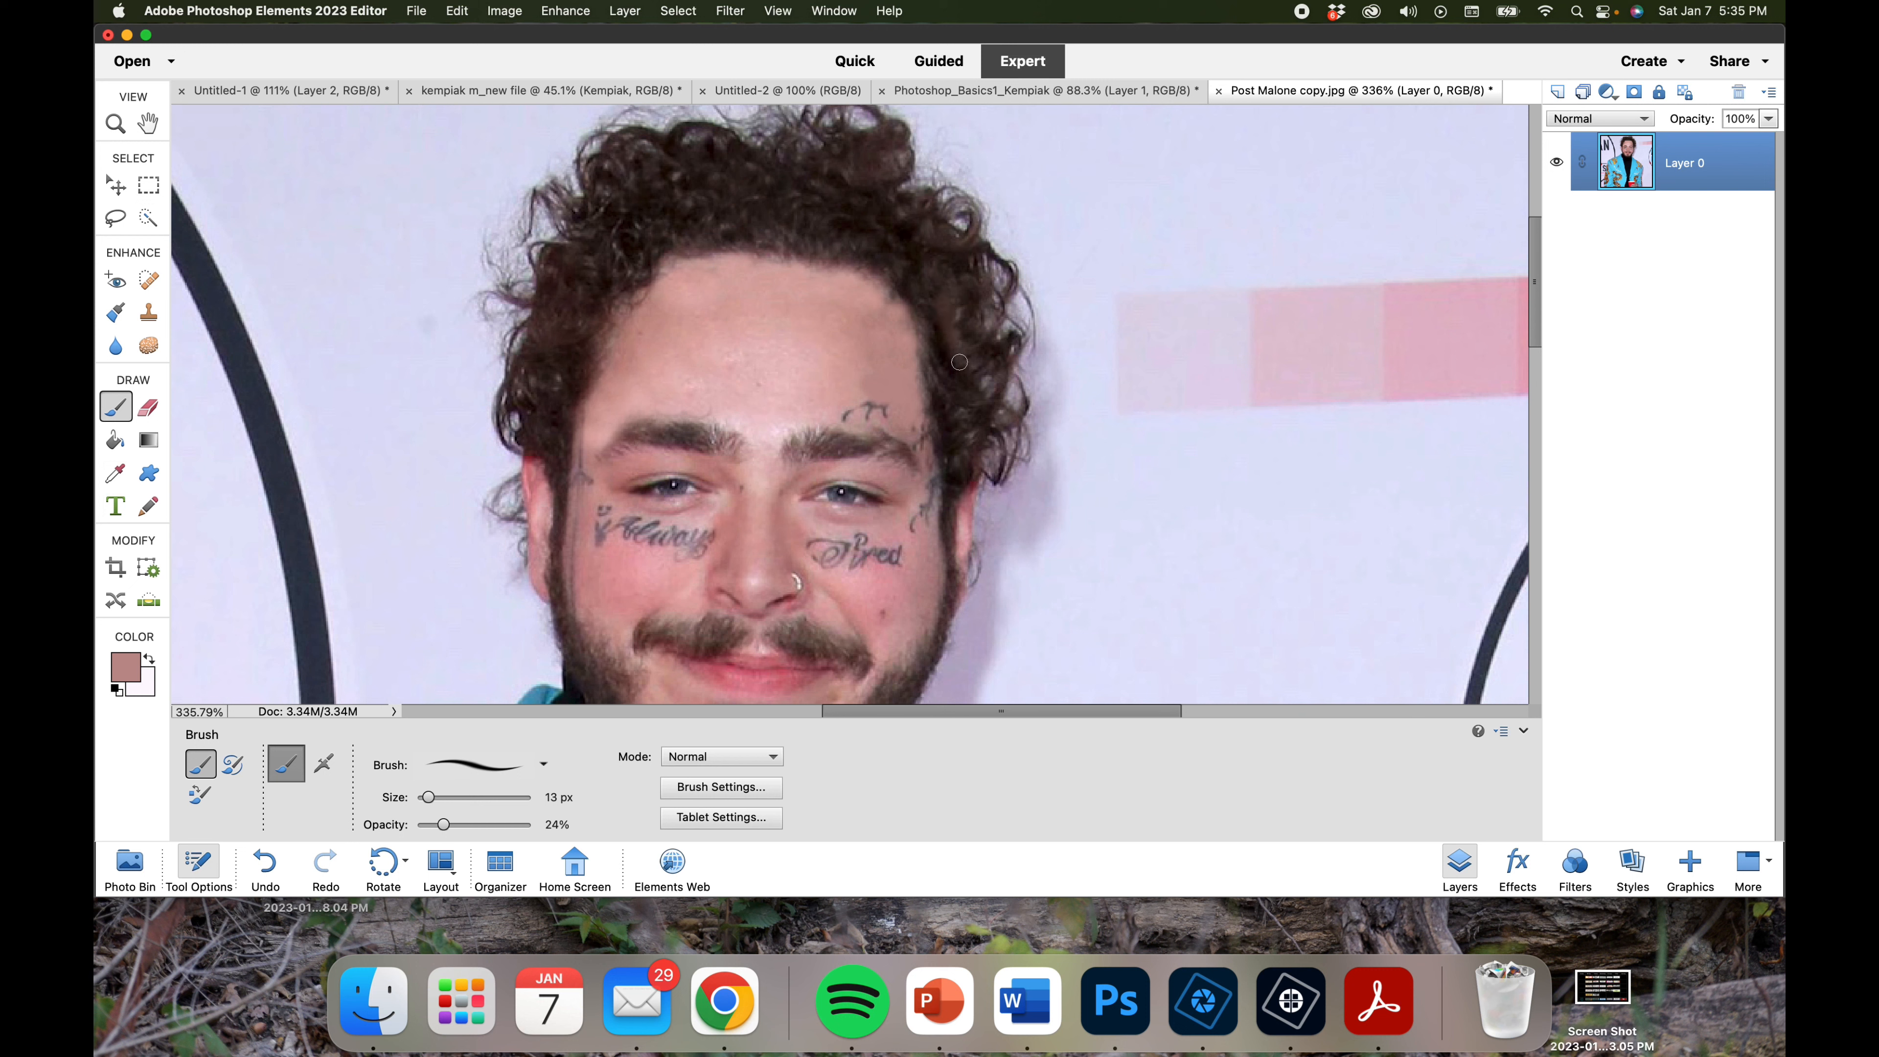
key(super+z)
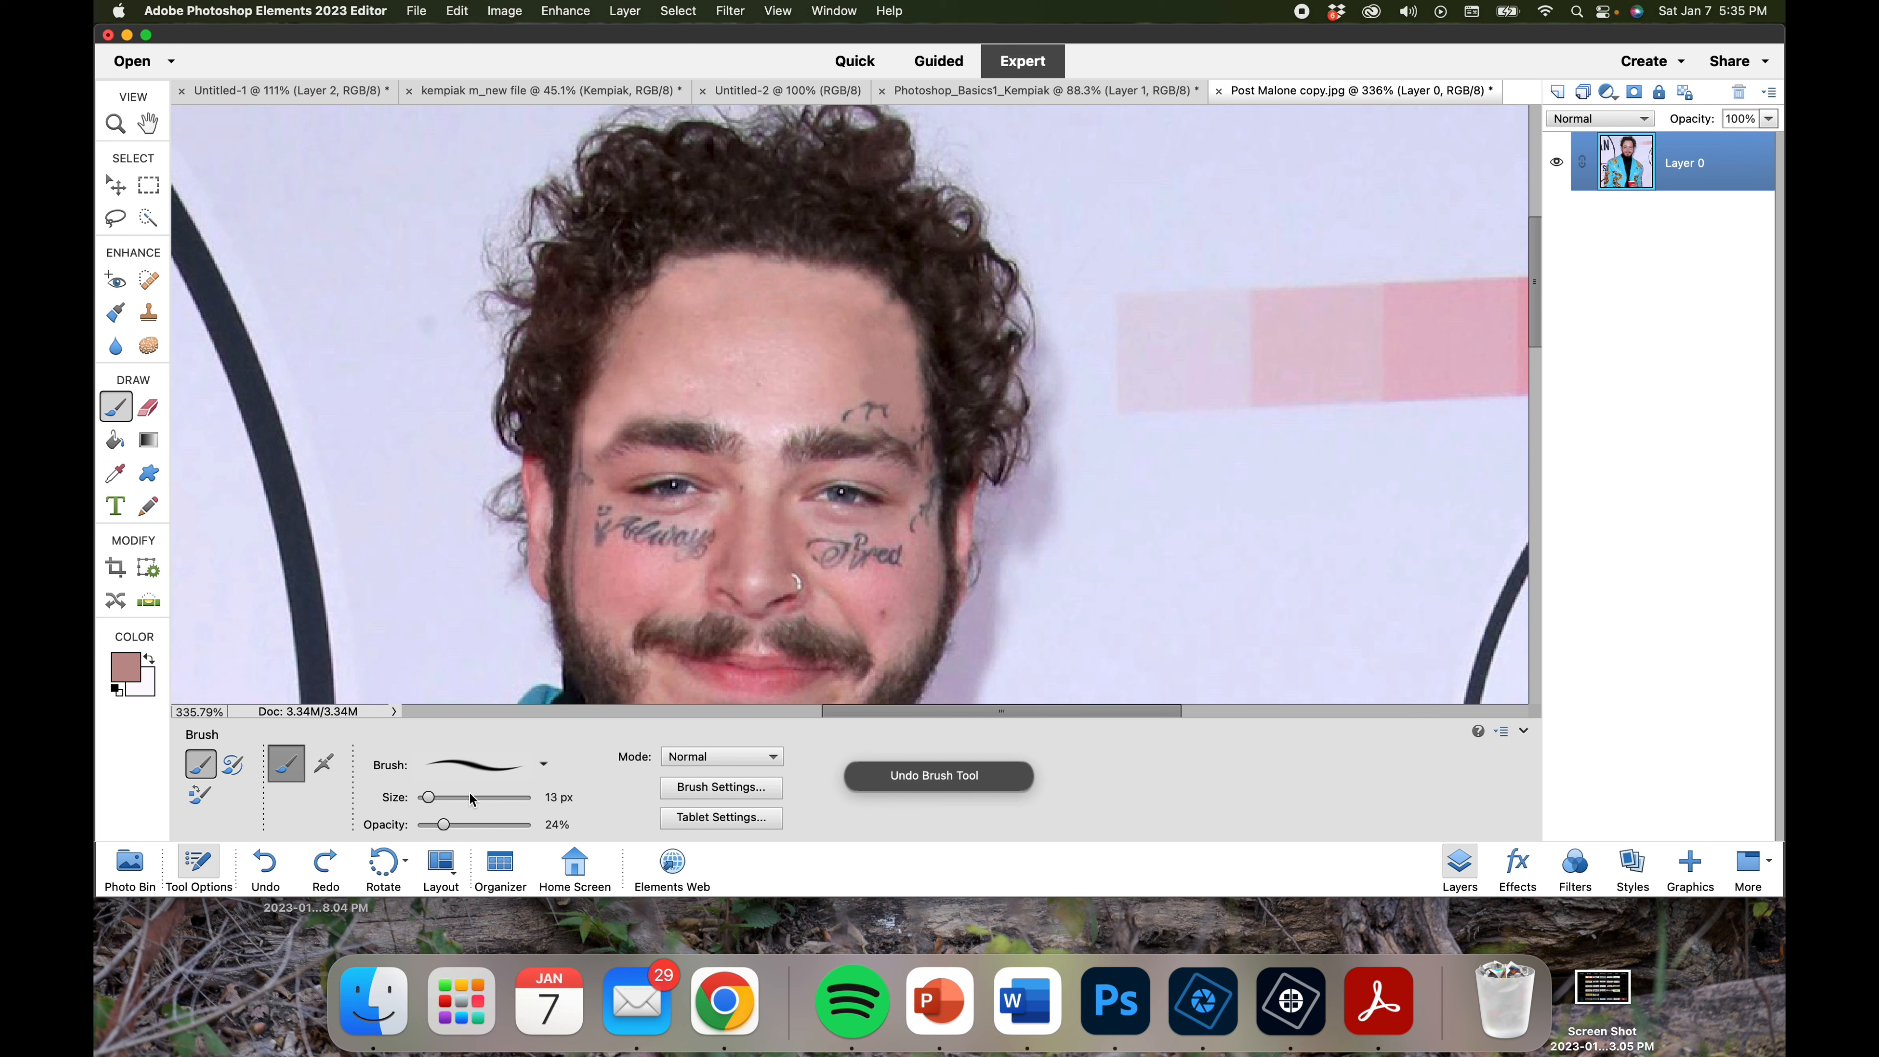
drag(444, 824, 531, 824)
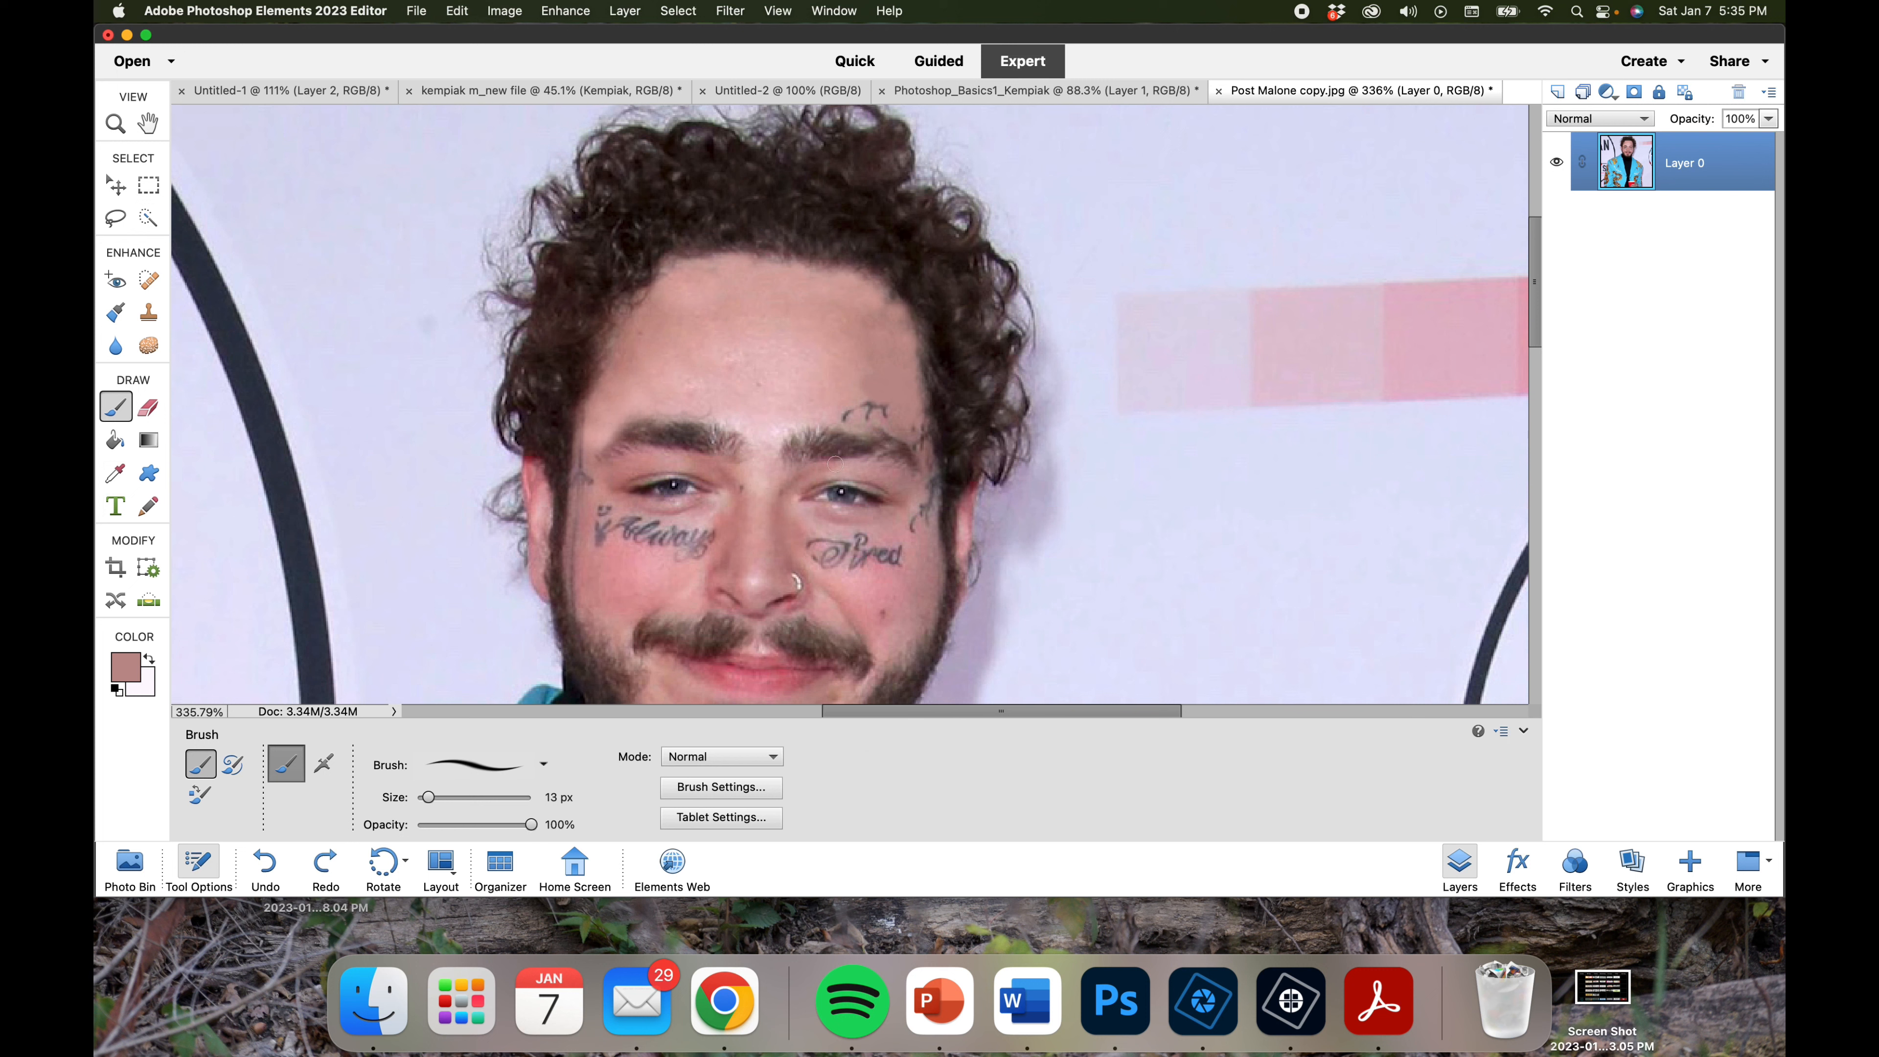
drag(933, 305, 965, 382)
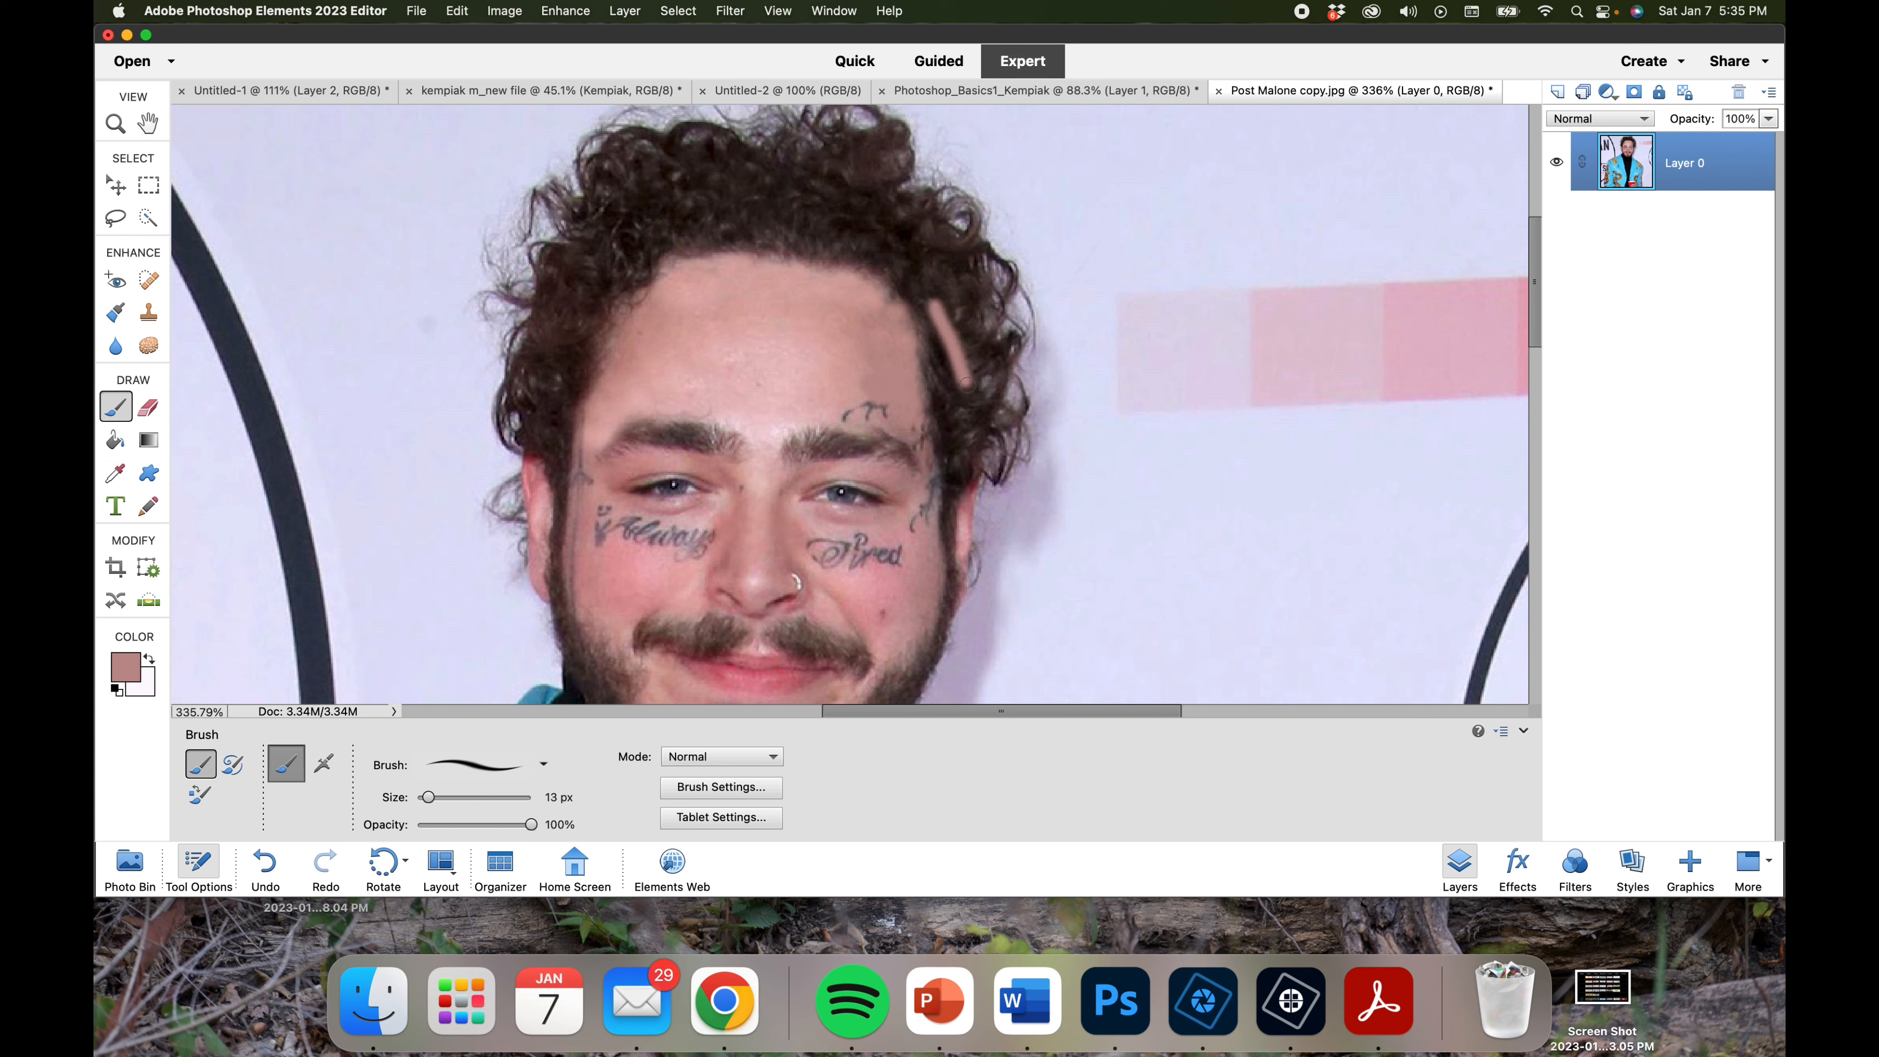
key(super+z)
Step: Brush lightly over the tattoo remnant above the right-hand eyebrow at 12% opacity, and raise the Brush opacity to 23%
drag(531, 825, 430, 825)
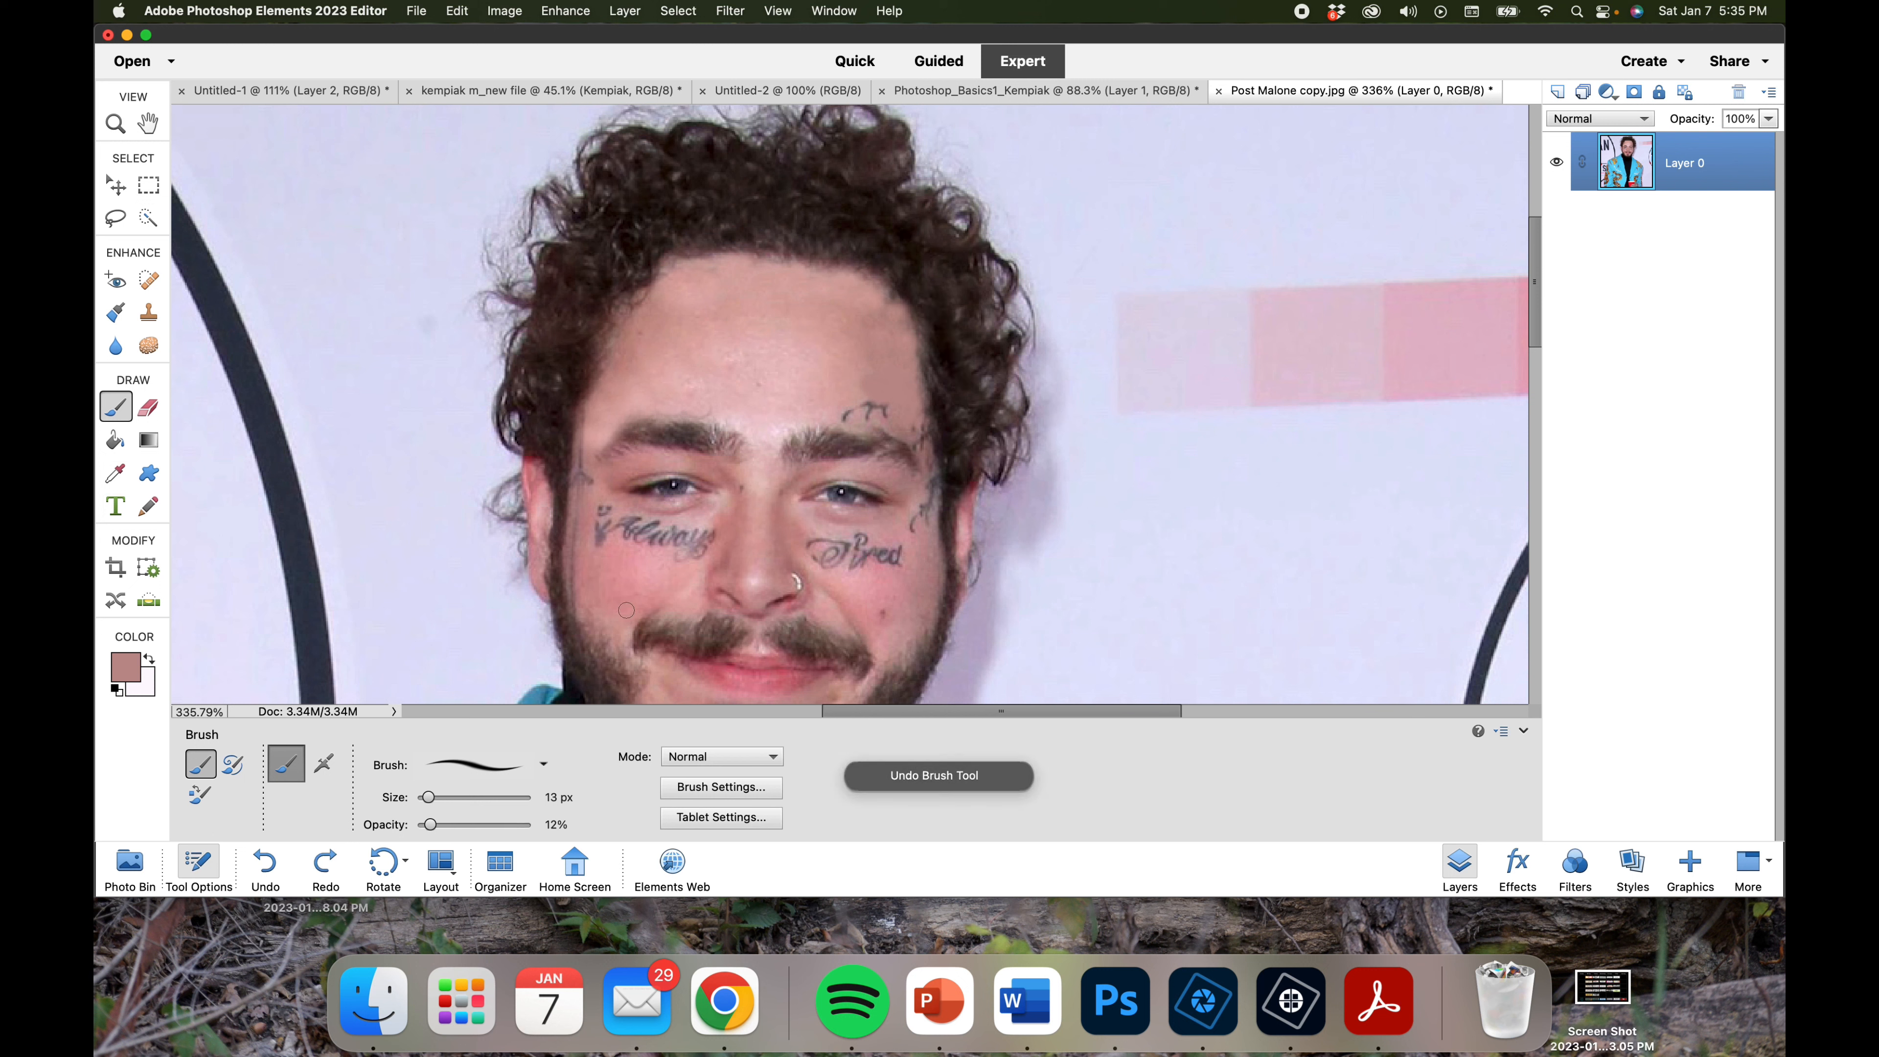
drag(869, 406, 894, 409)
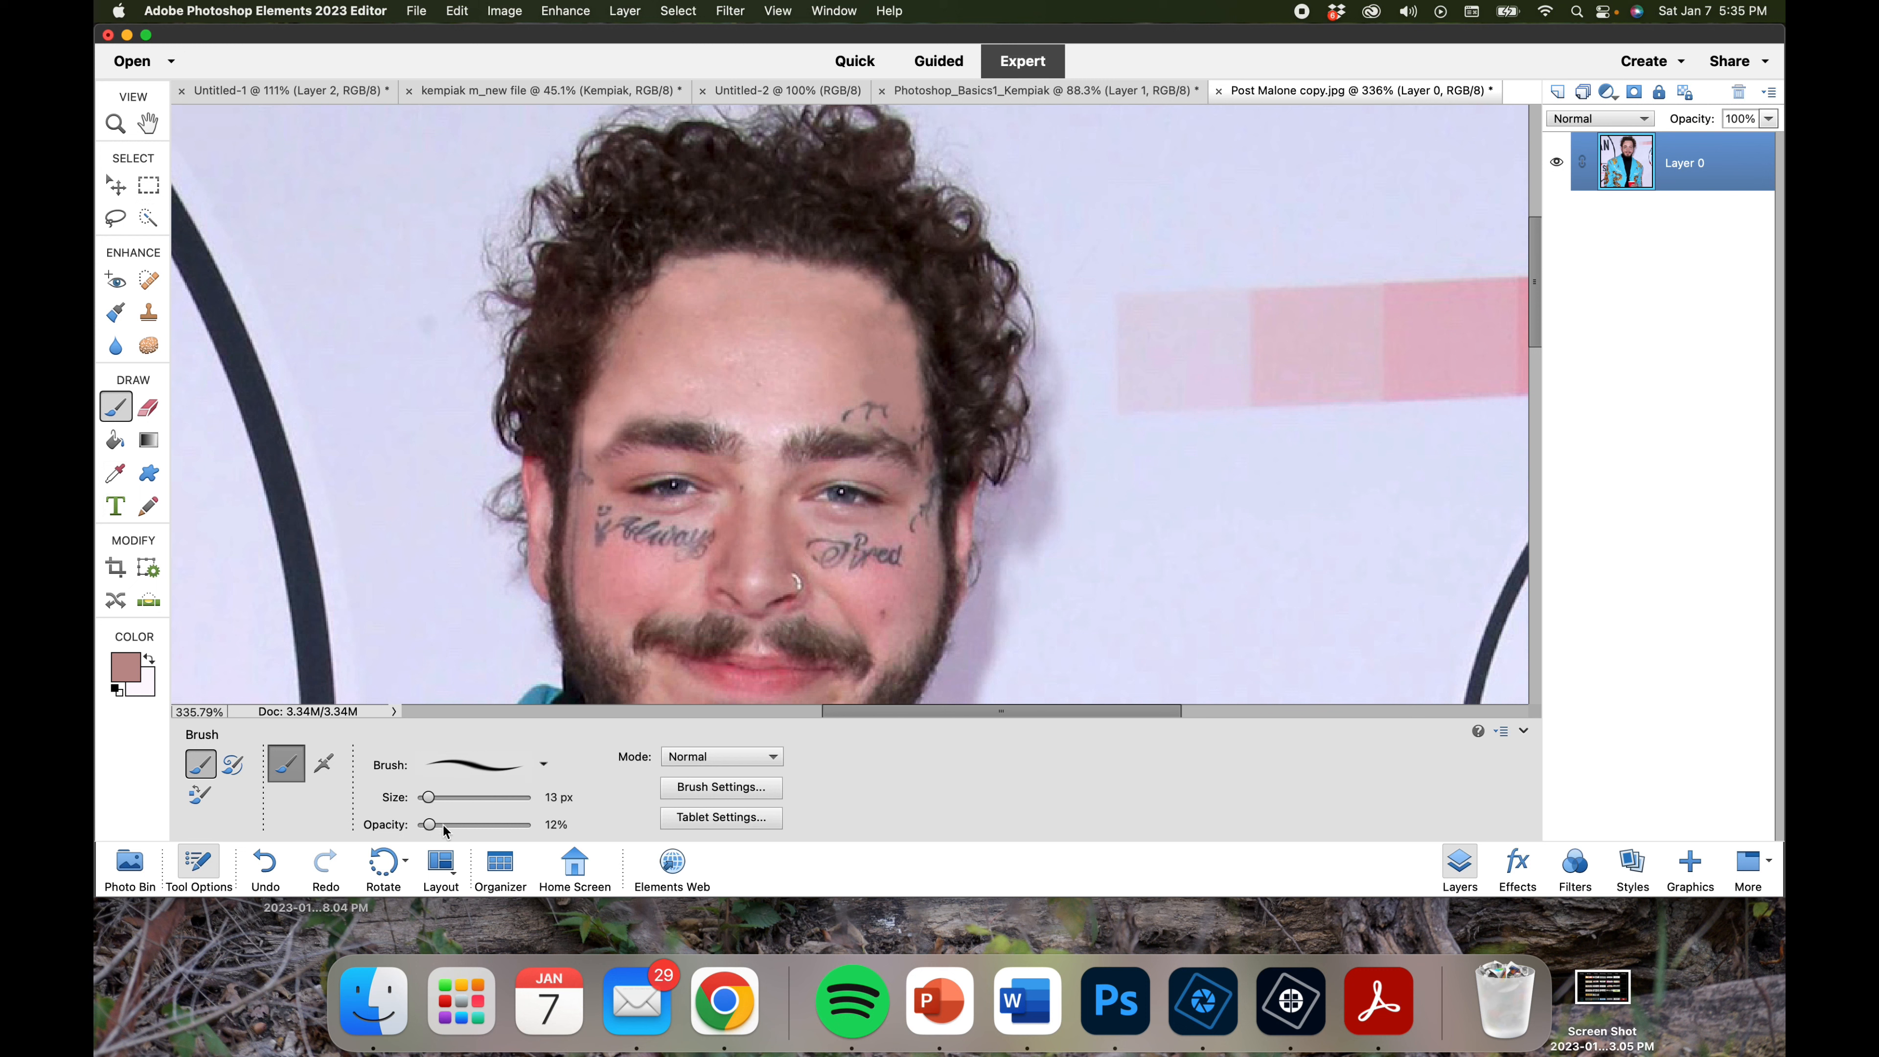
drag(429, 824, 442, 824)
Step: Clone cheek skin over the small mark beside the "Always" tattoo under the eye, and lower the Clone Stamp opacity
scroll(908, 568, down, 2)
scroll(909, 567, left, 1)
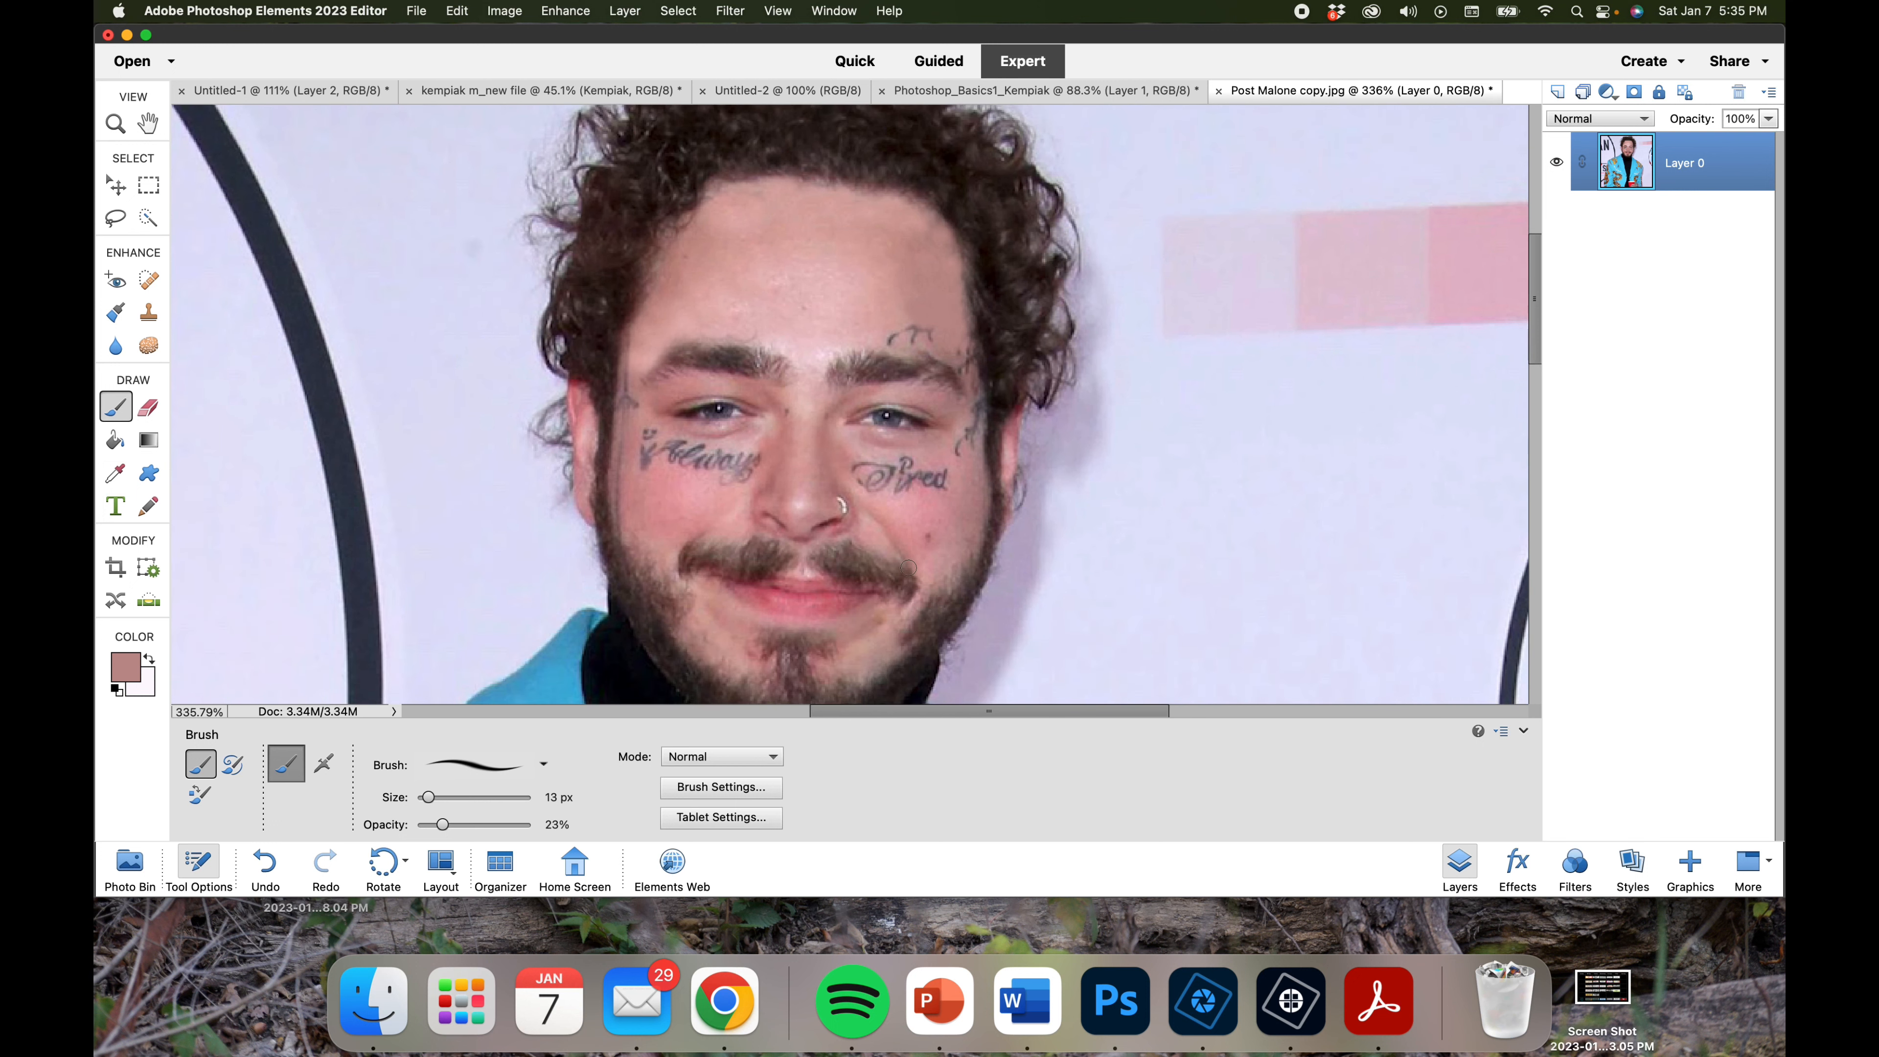
click(147, 312)
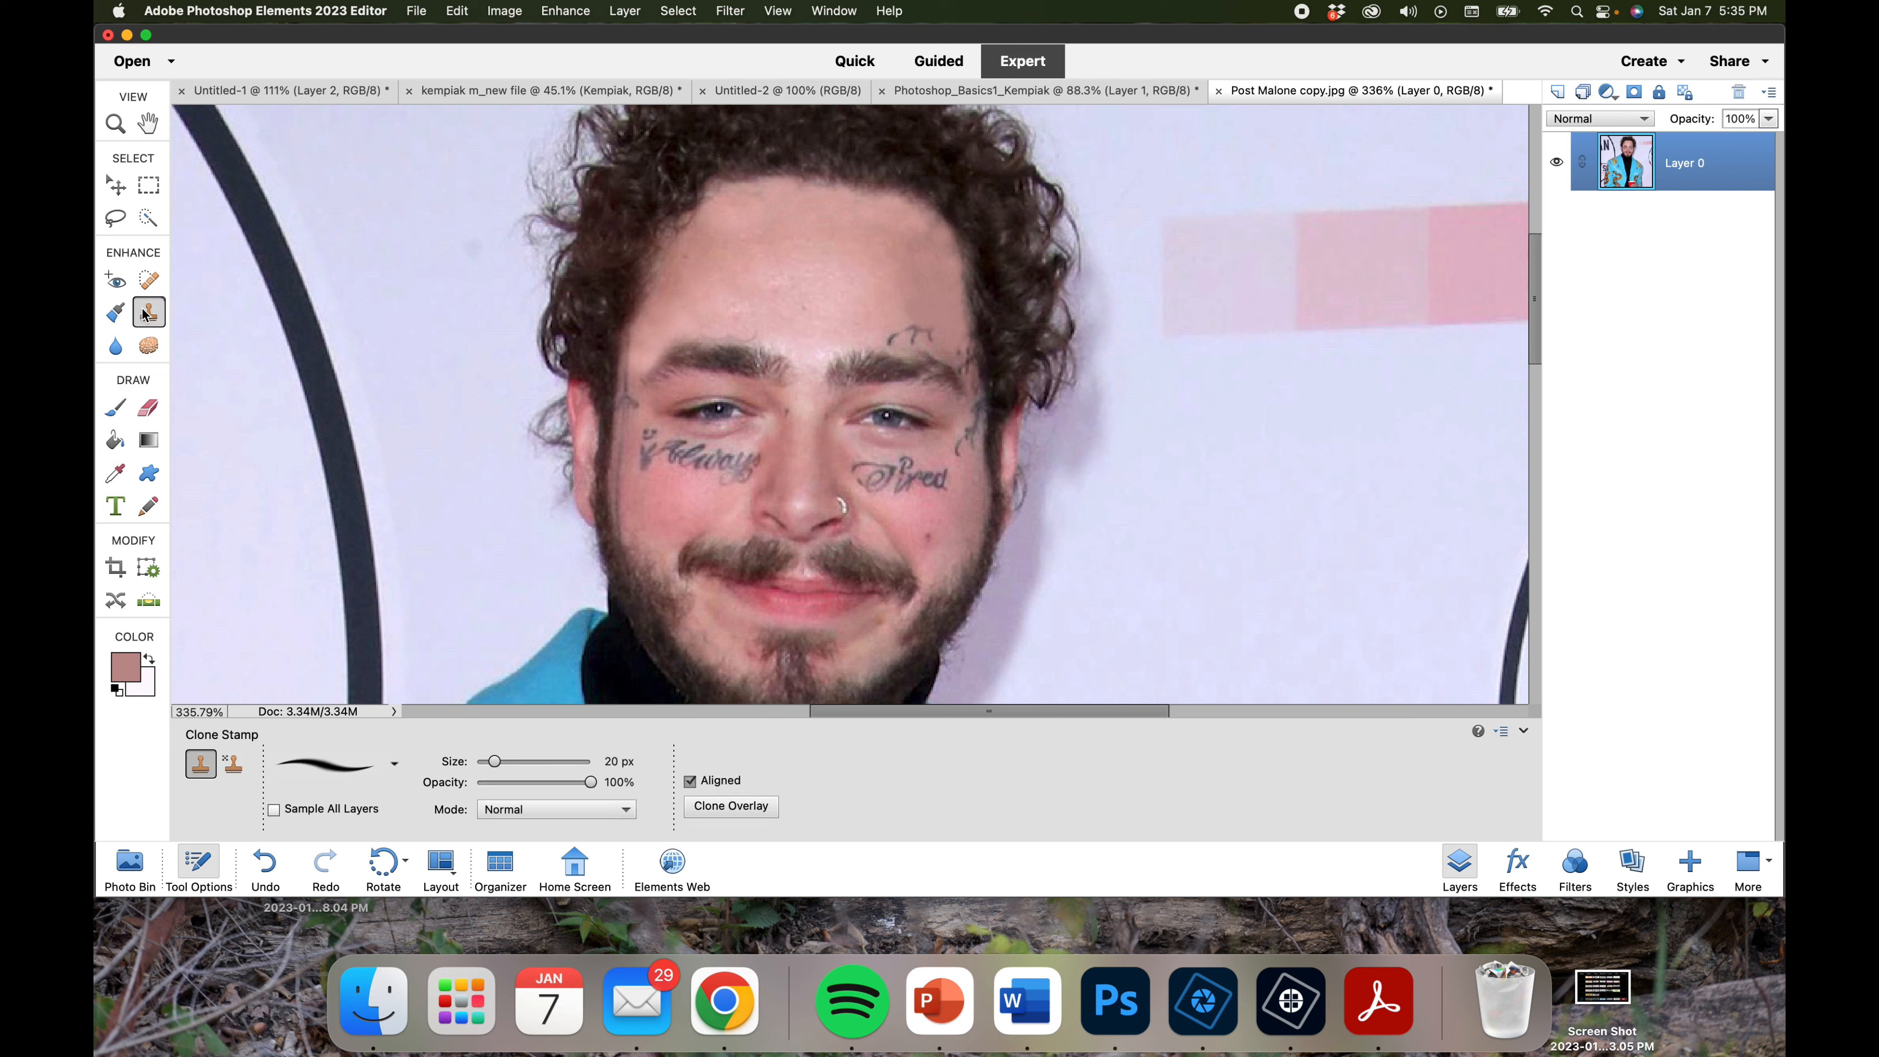
alt+click(661, 495)
click(646, 458)
click(646, 448)
click(644, 436)
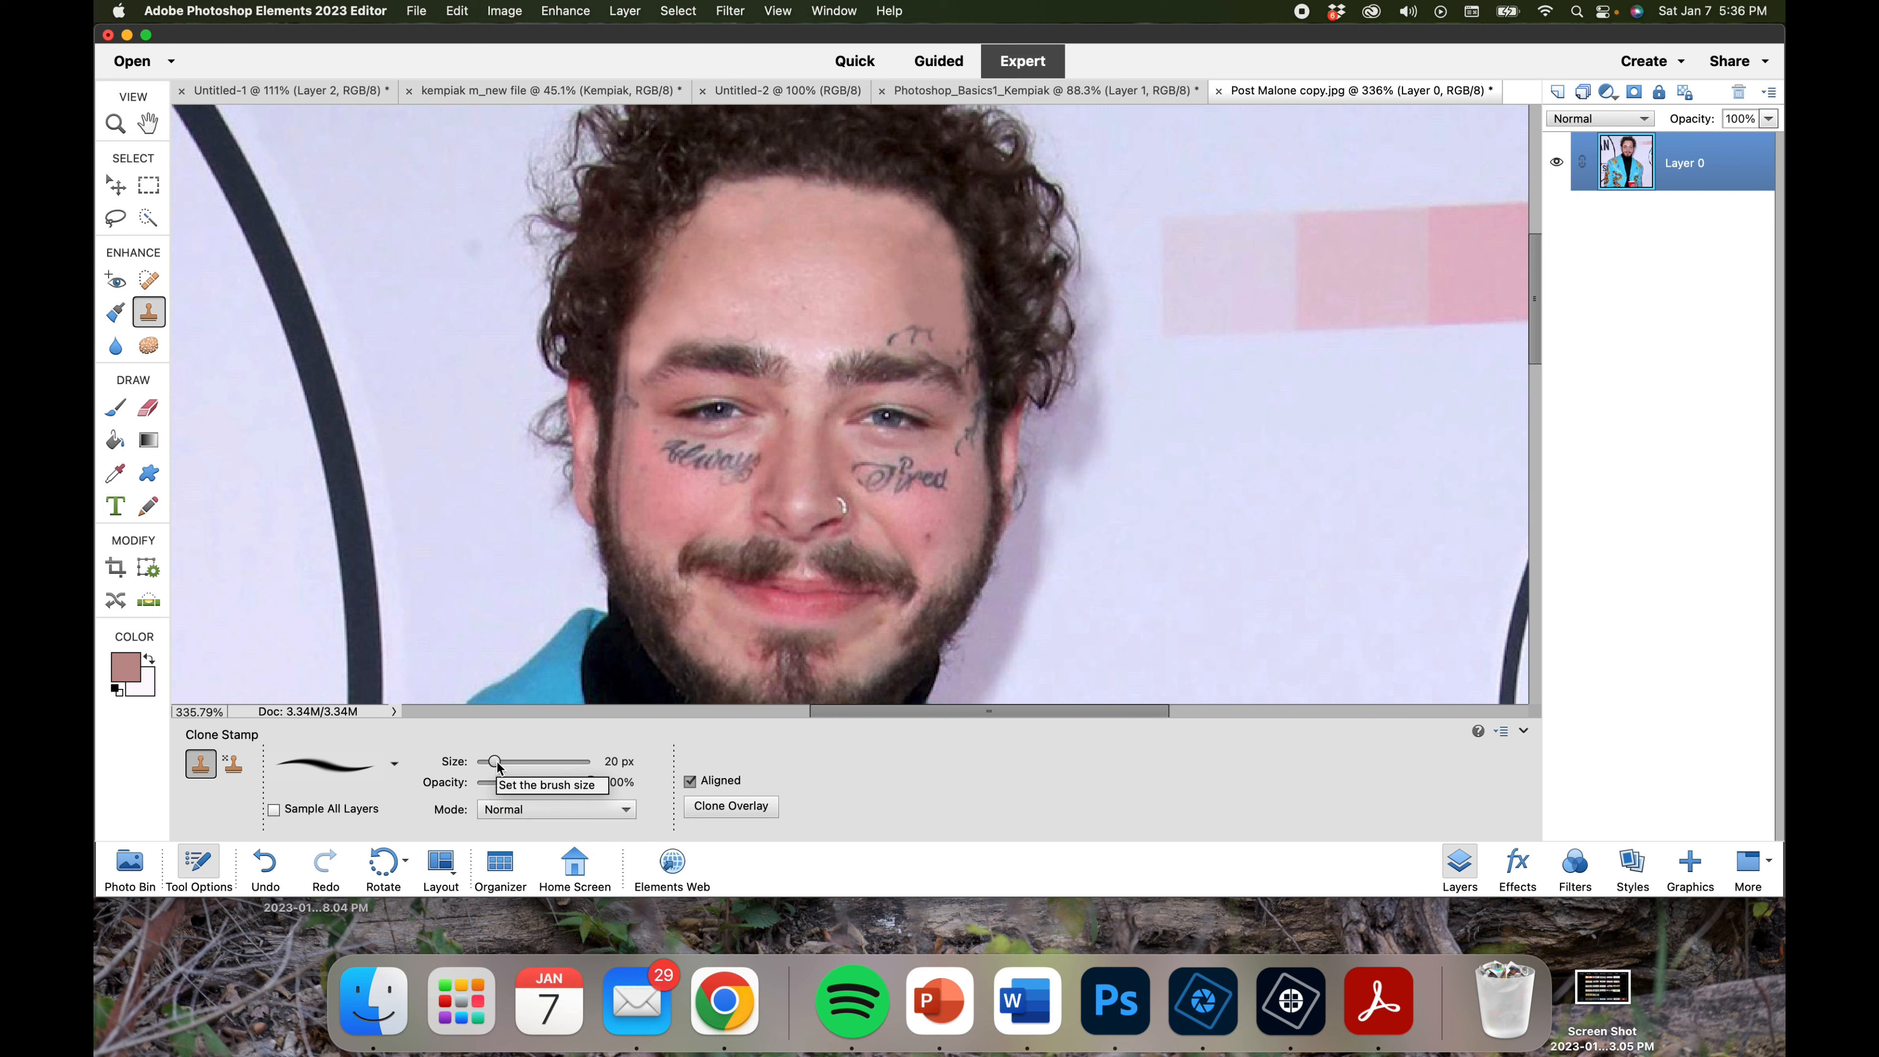
click(591, 784)
drag(591, 785, 528, 790)
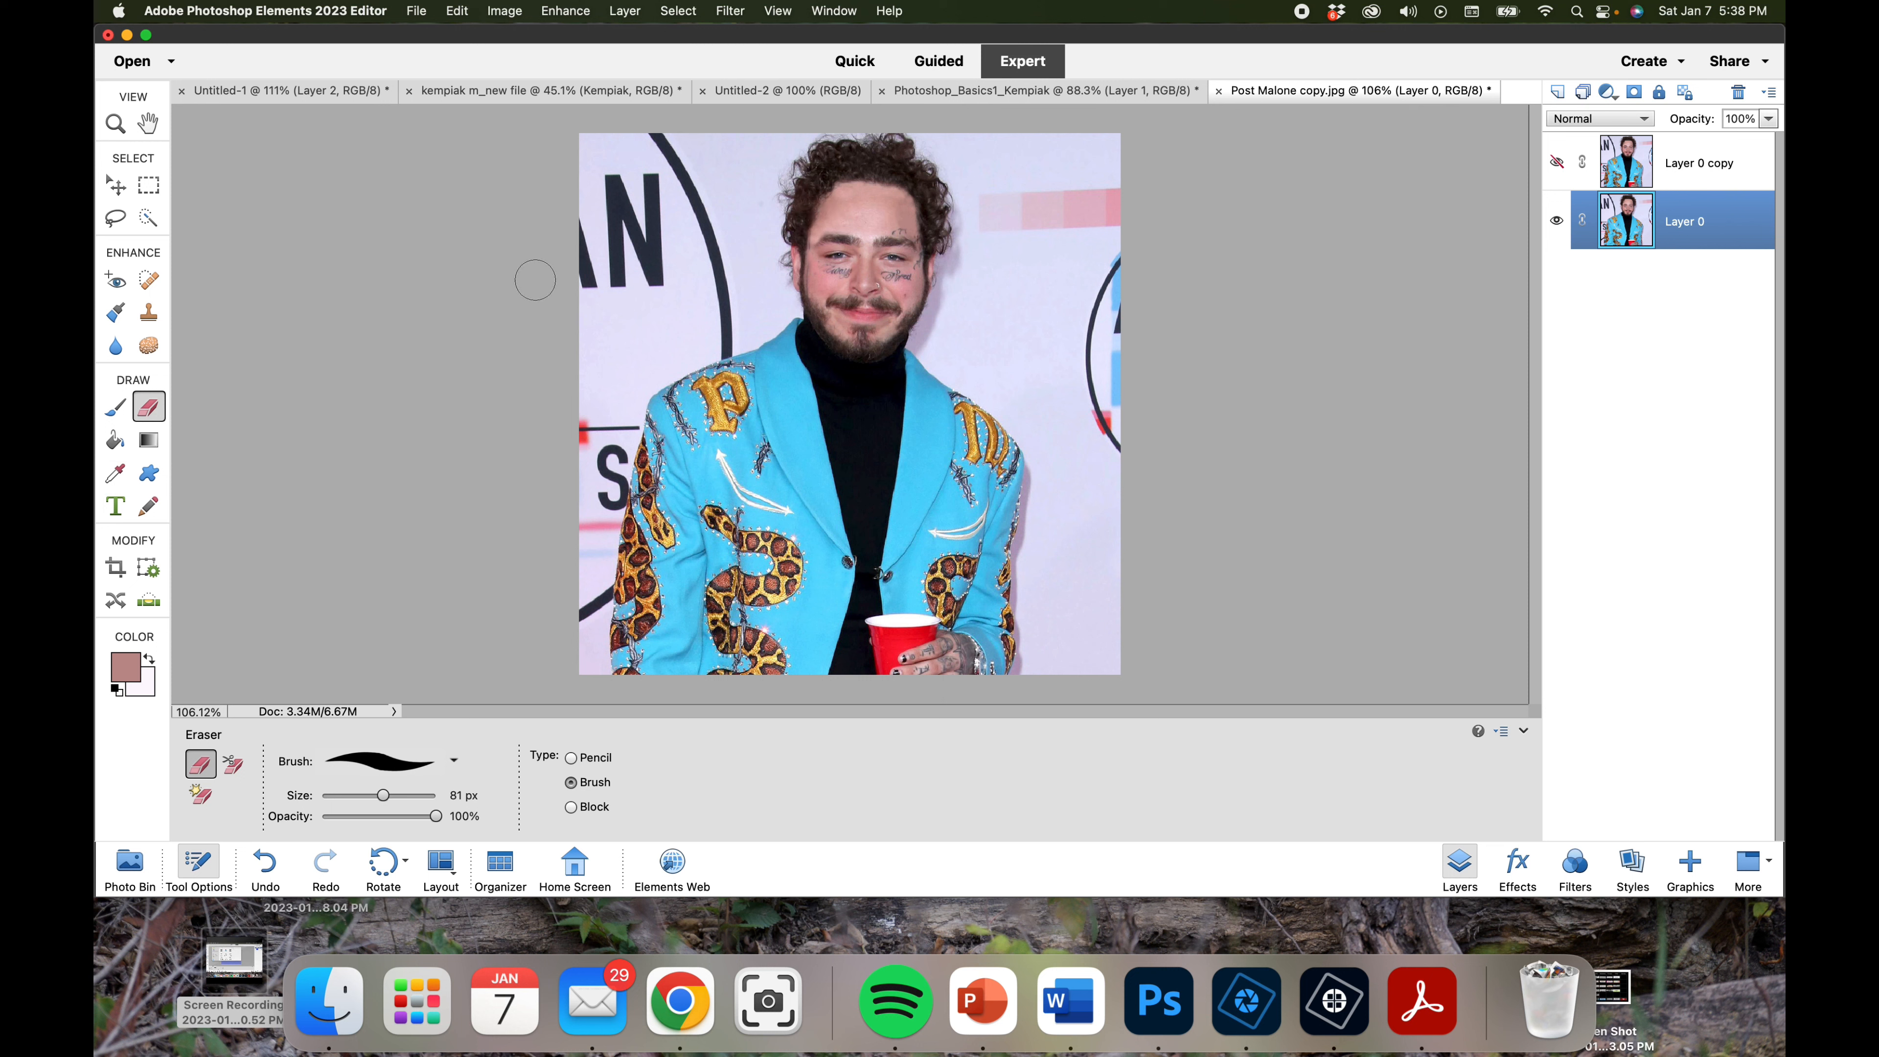
Step: Erase the backdrop around the man on Layer 0 with the 81 px Eraser
mouse_move(646, 195)
mouse_down()
mouse_move(576, 283)
mouse_move(607, 135)
mouse_move(575, 158)
mouse_move(586, 206)
mouse_move(606, 169)
mouse_move(681, 179)
mouse_move(708, 157)
mouse_move(721, 175)
mouse_move(743, 136)
mouse_move(726, 277)
mouse_move(548, 381)
mouse_move(669, 231)
mouse_up()
drag(599, 428, 590, 665)
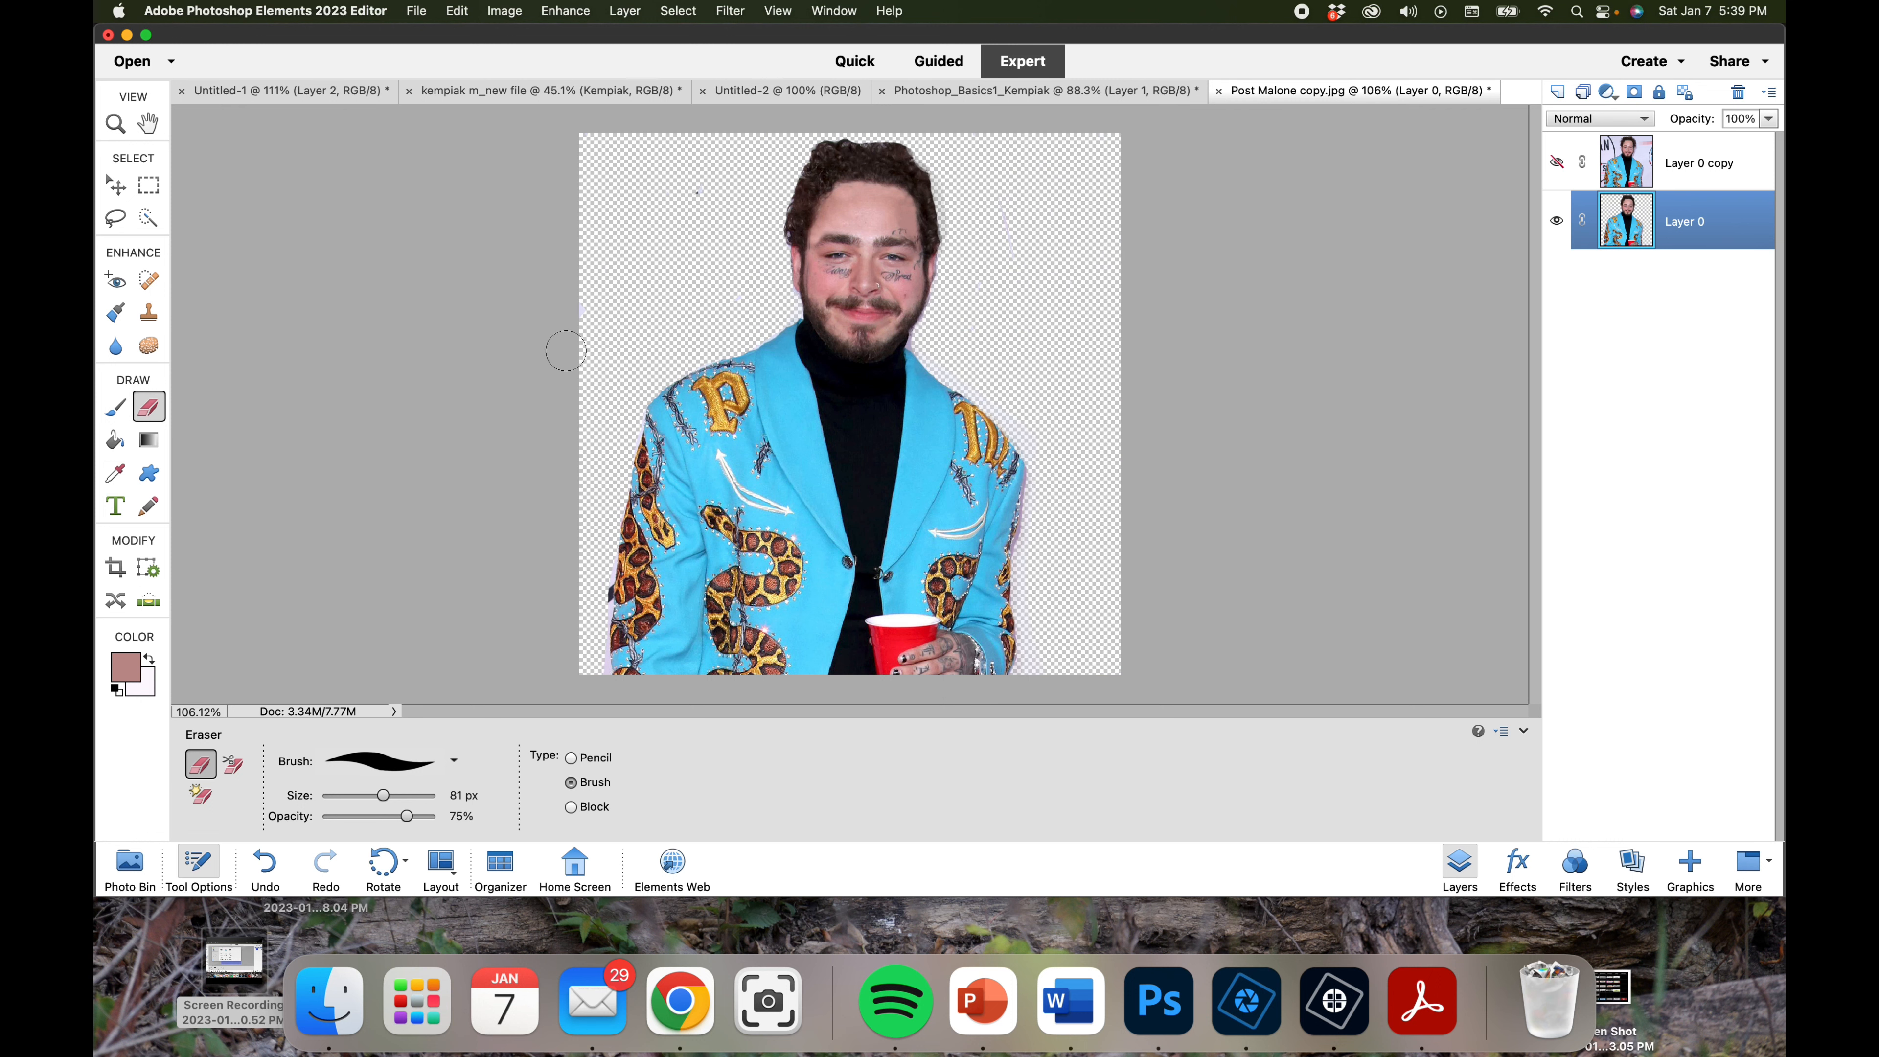
Step: Set the Paint Bucket's foreground color to a deep, saturated violet-blue
click(114, 439)
click(126, 670)
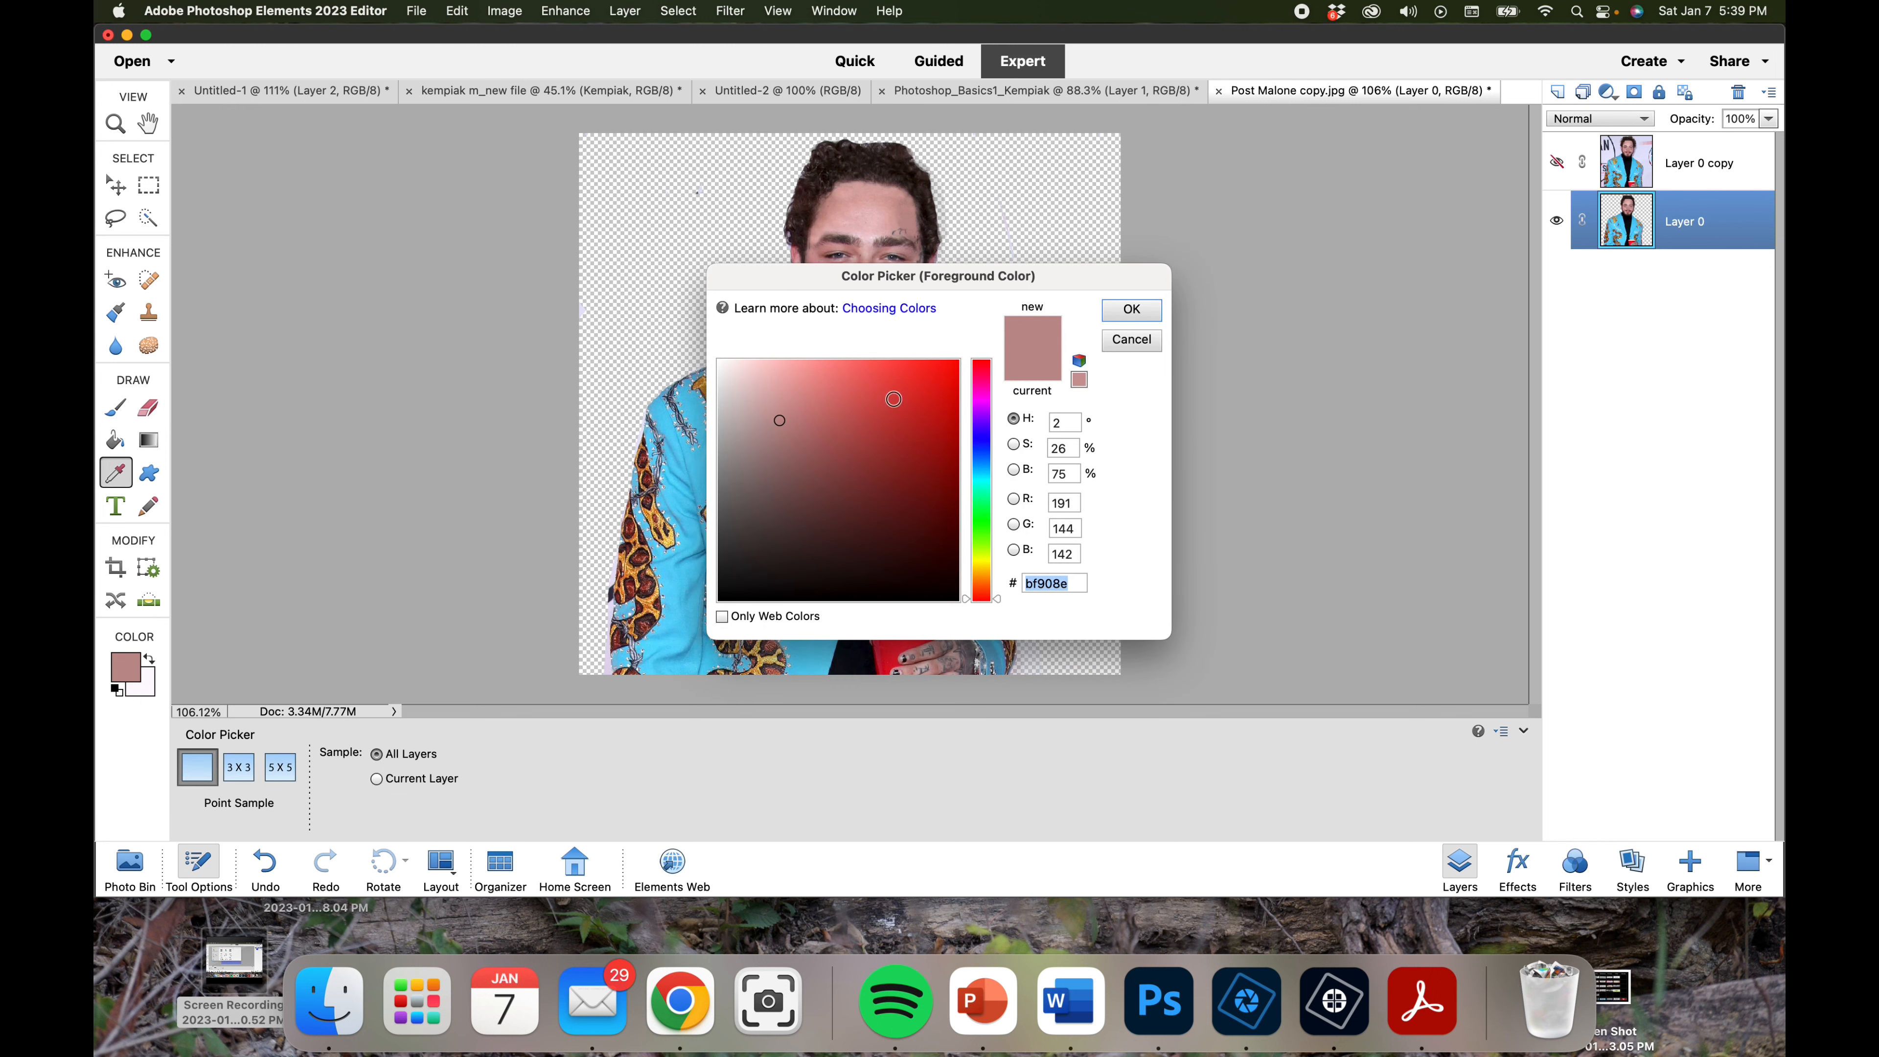
click(981, 432)
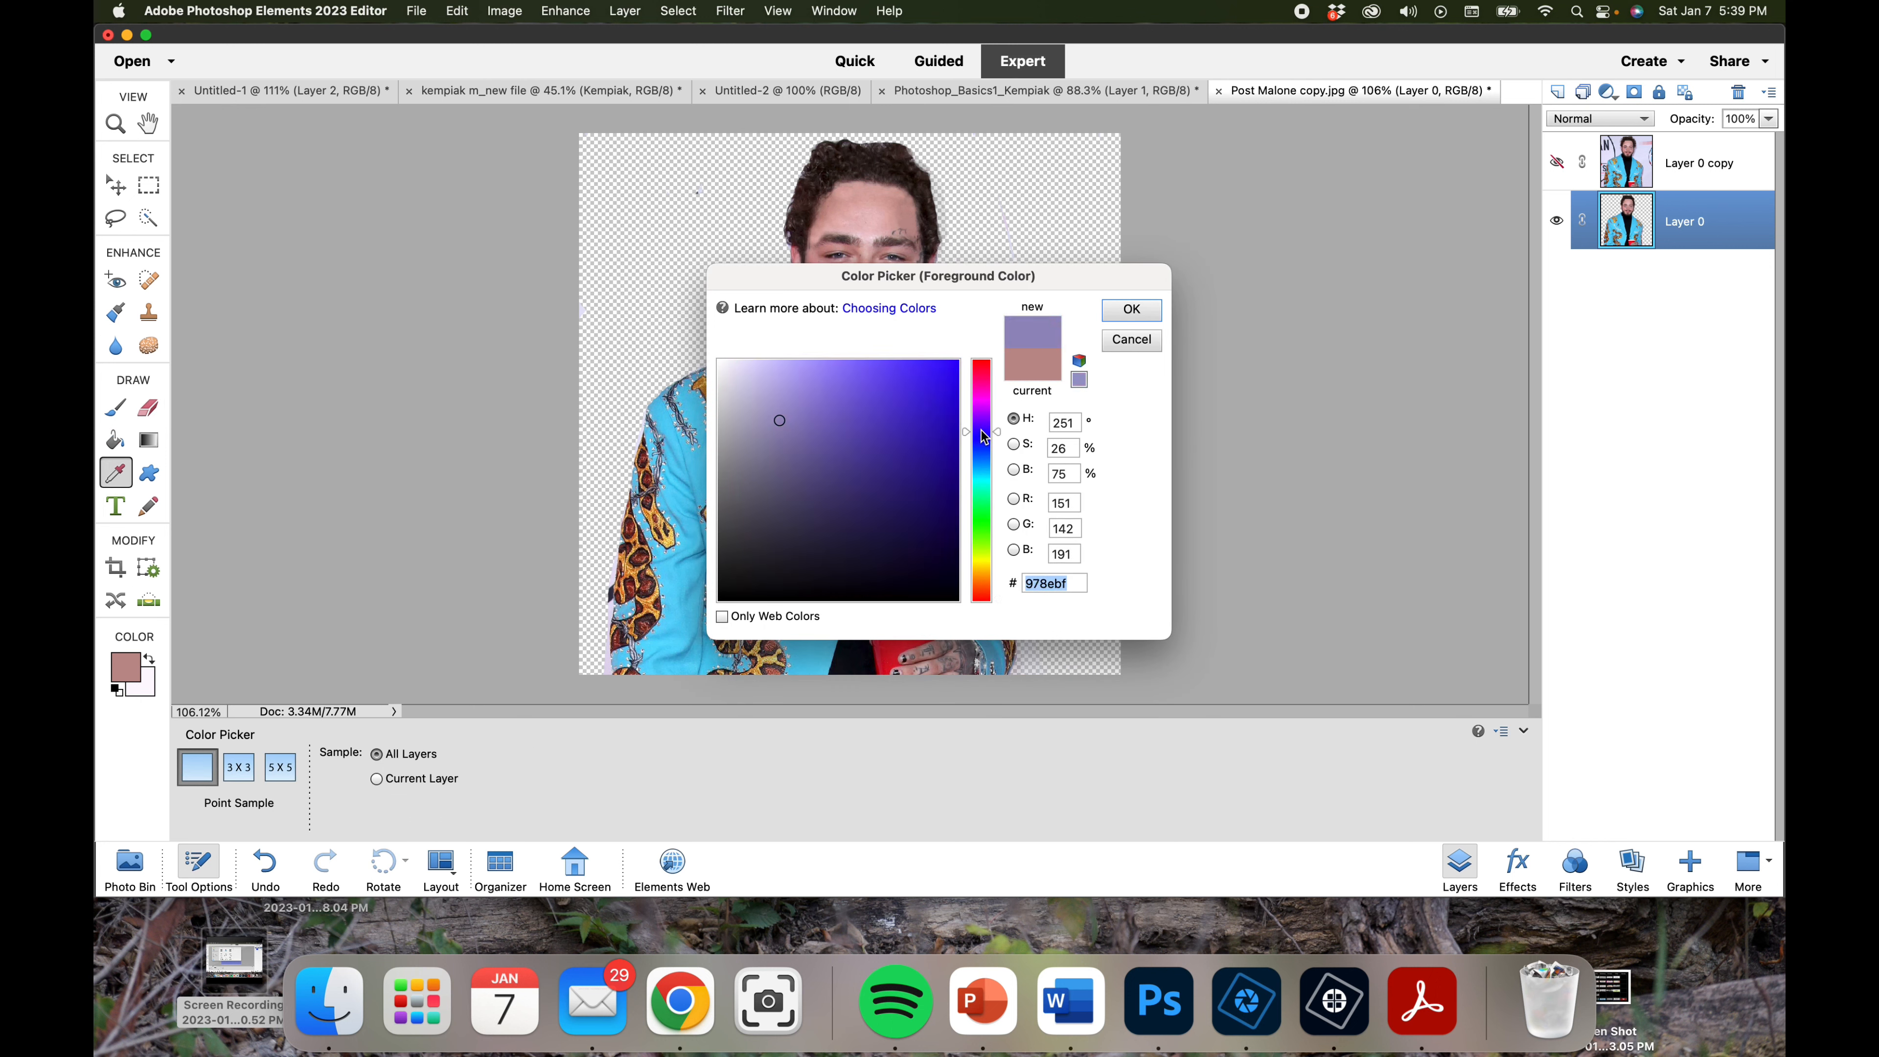
click(895, 408)
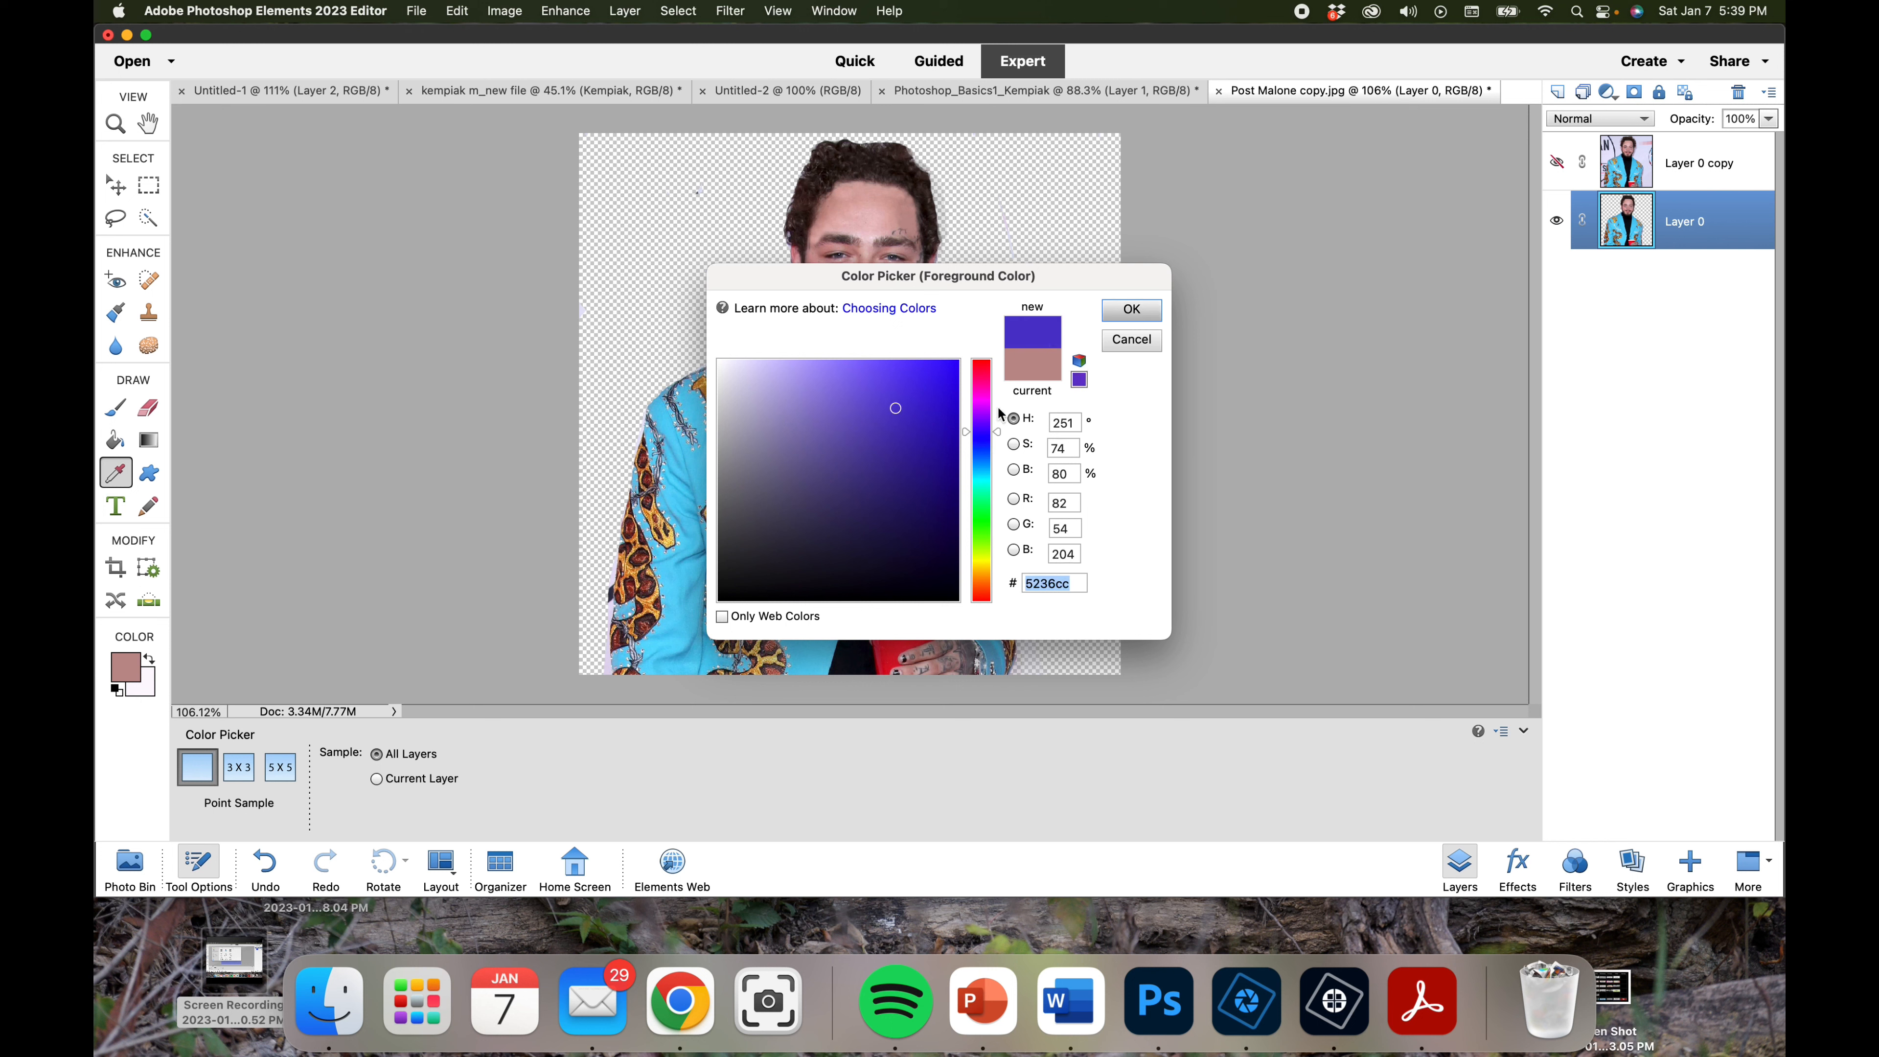
click(932, 393)
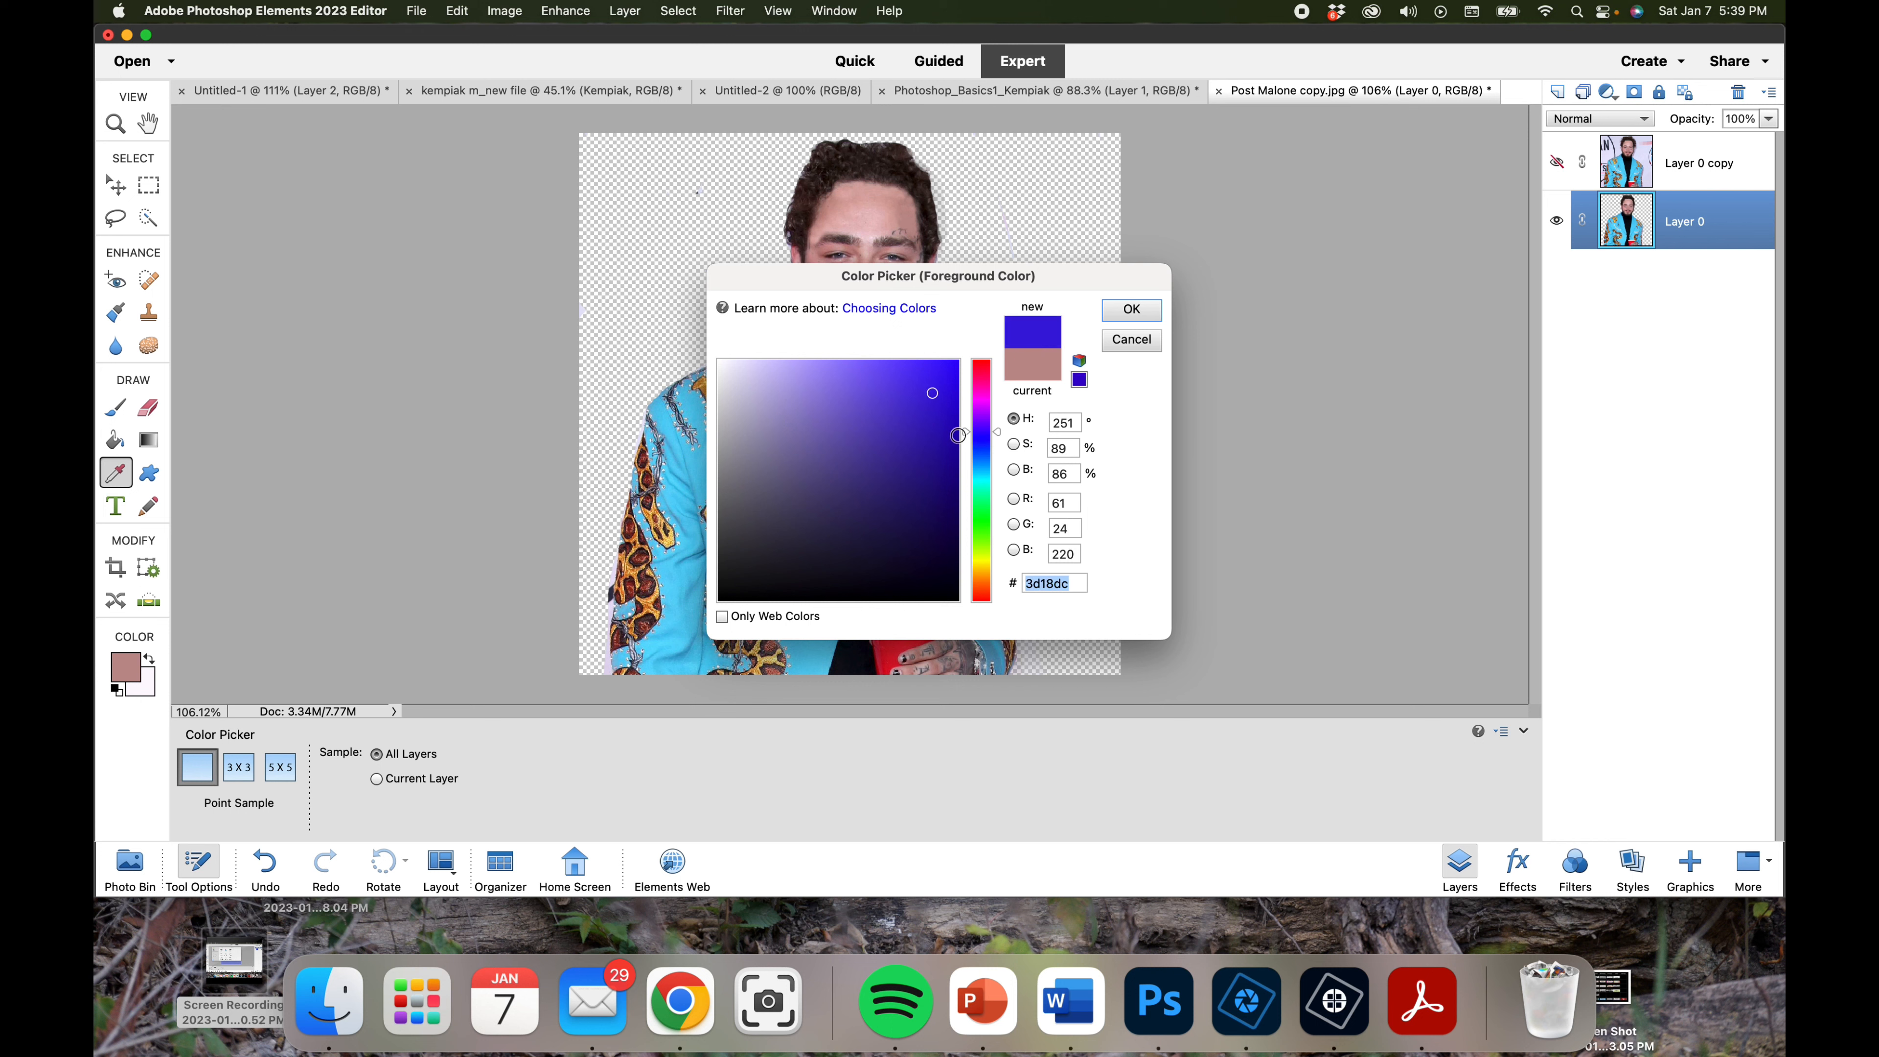
click(1131, 309)
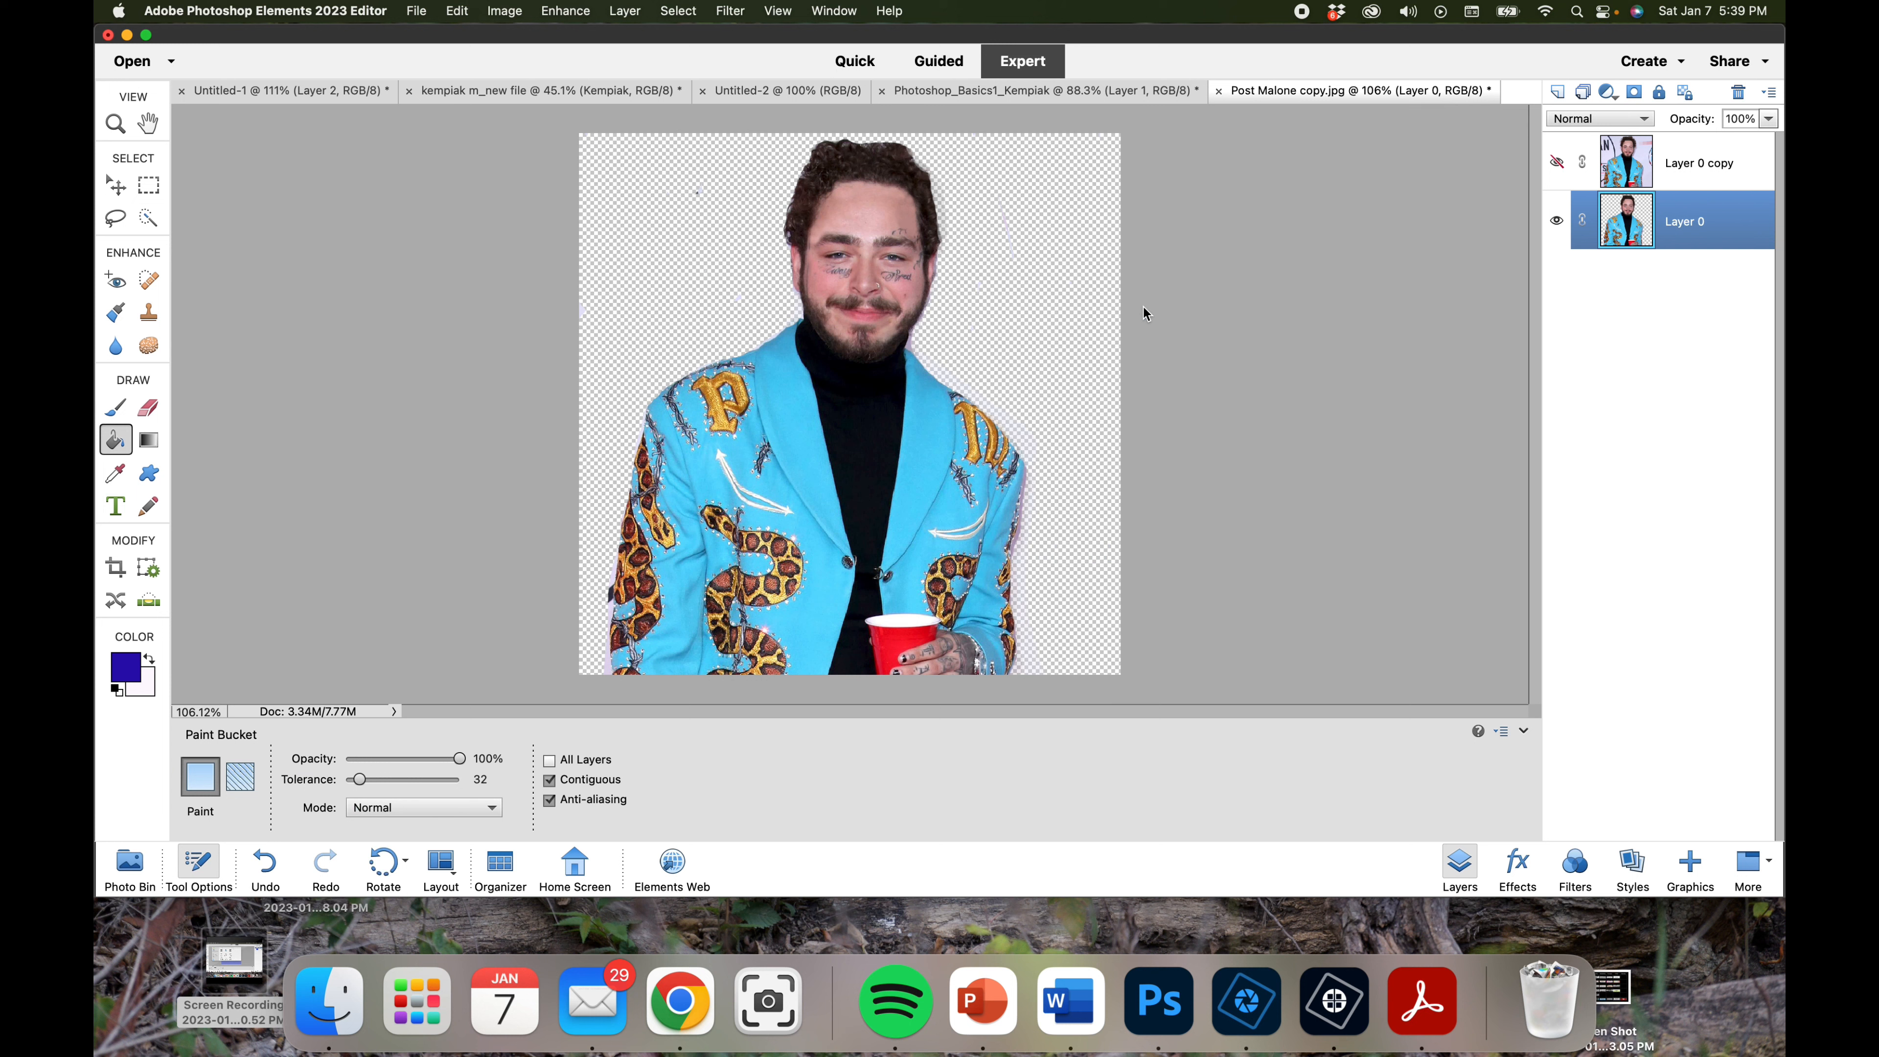
Step: Fill the erased backdrop on Layer 0 and its leftover specks with the violet-blue foreground color using the Paint Bucket
click(1071, 267)
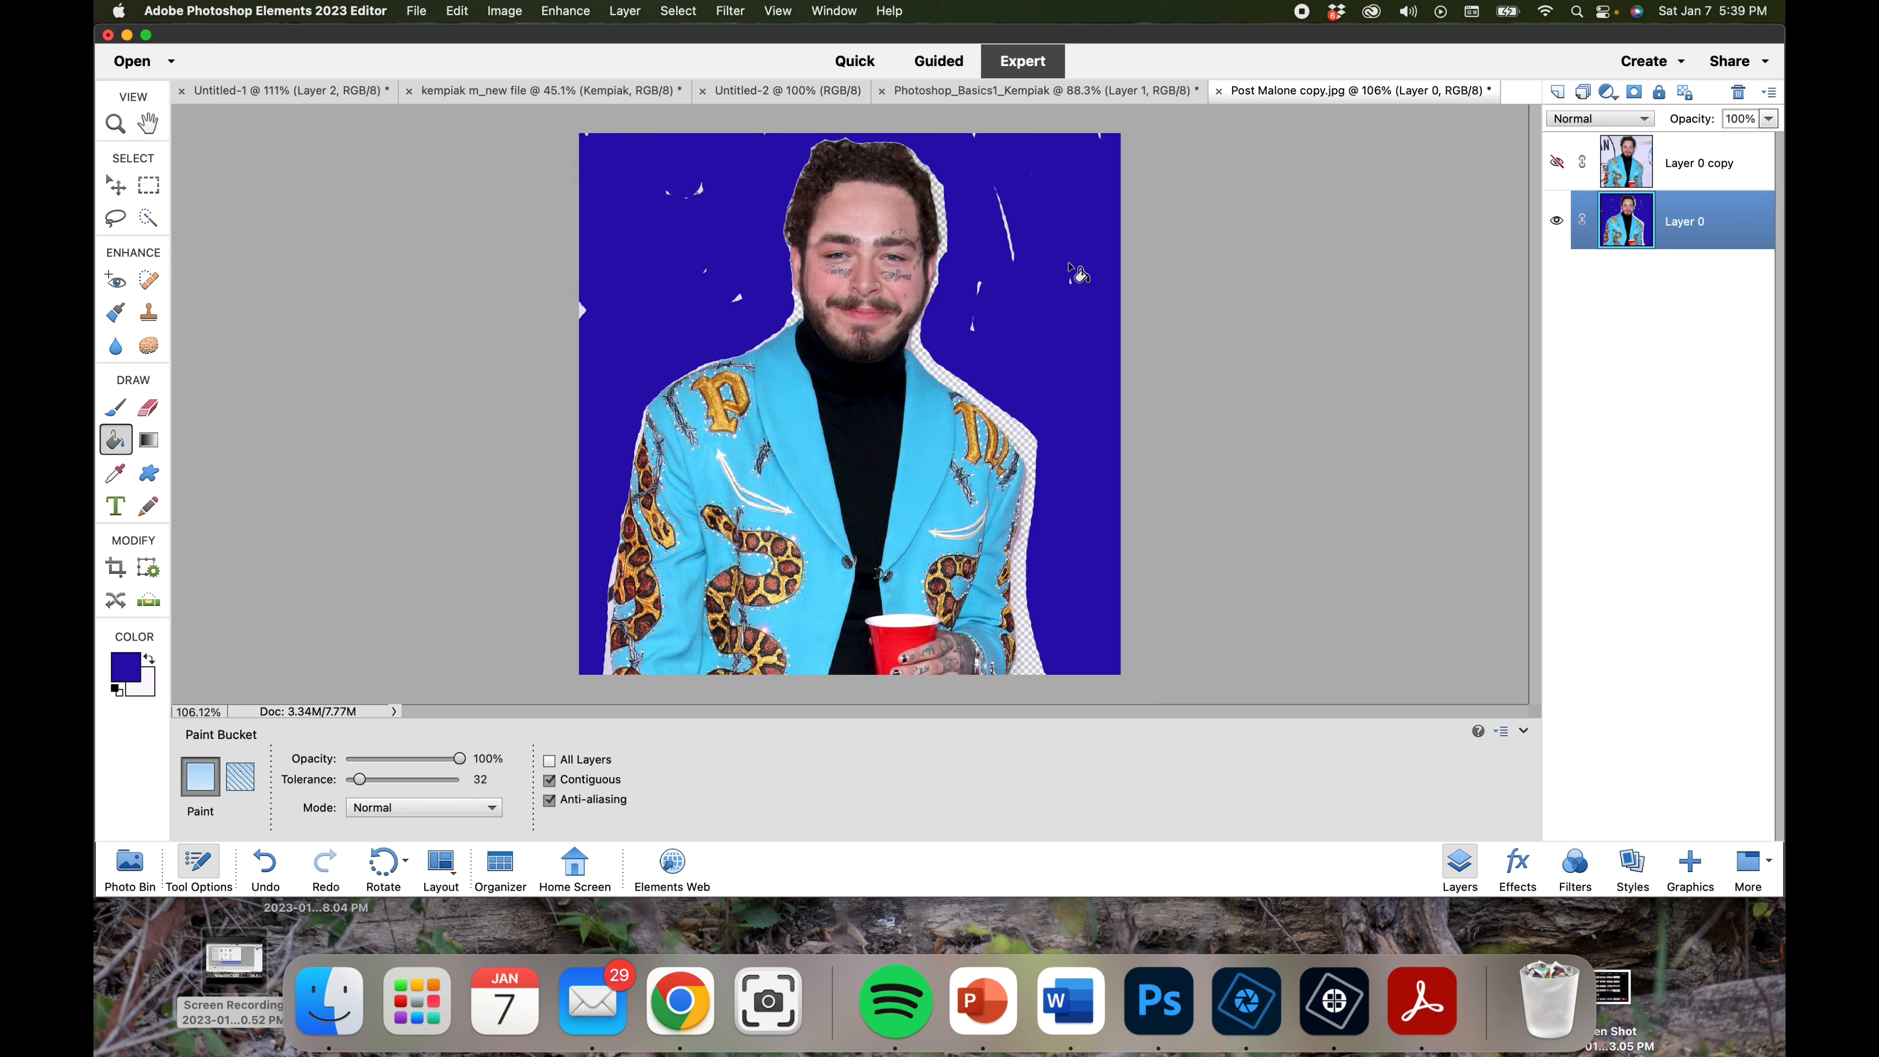
click(1007, 225)
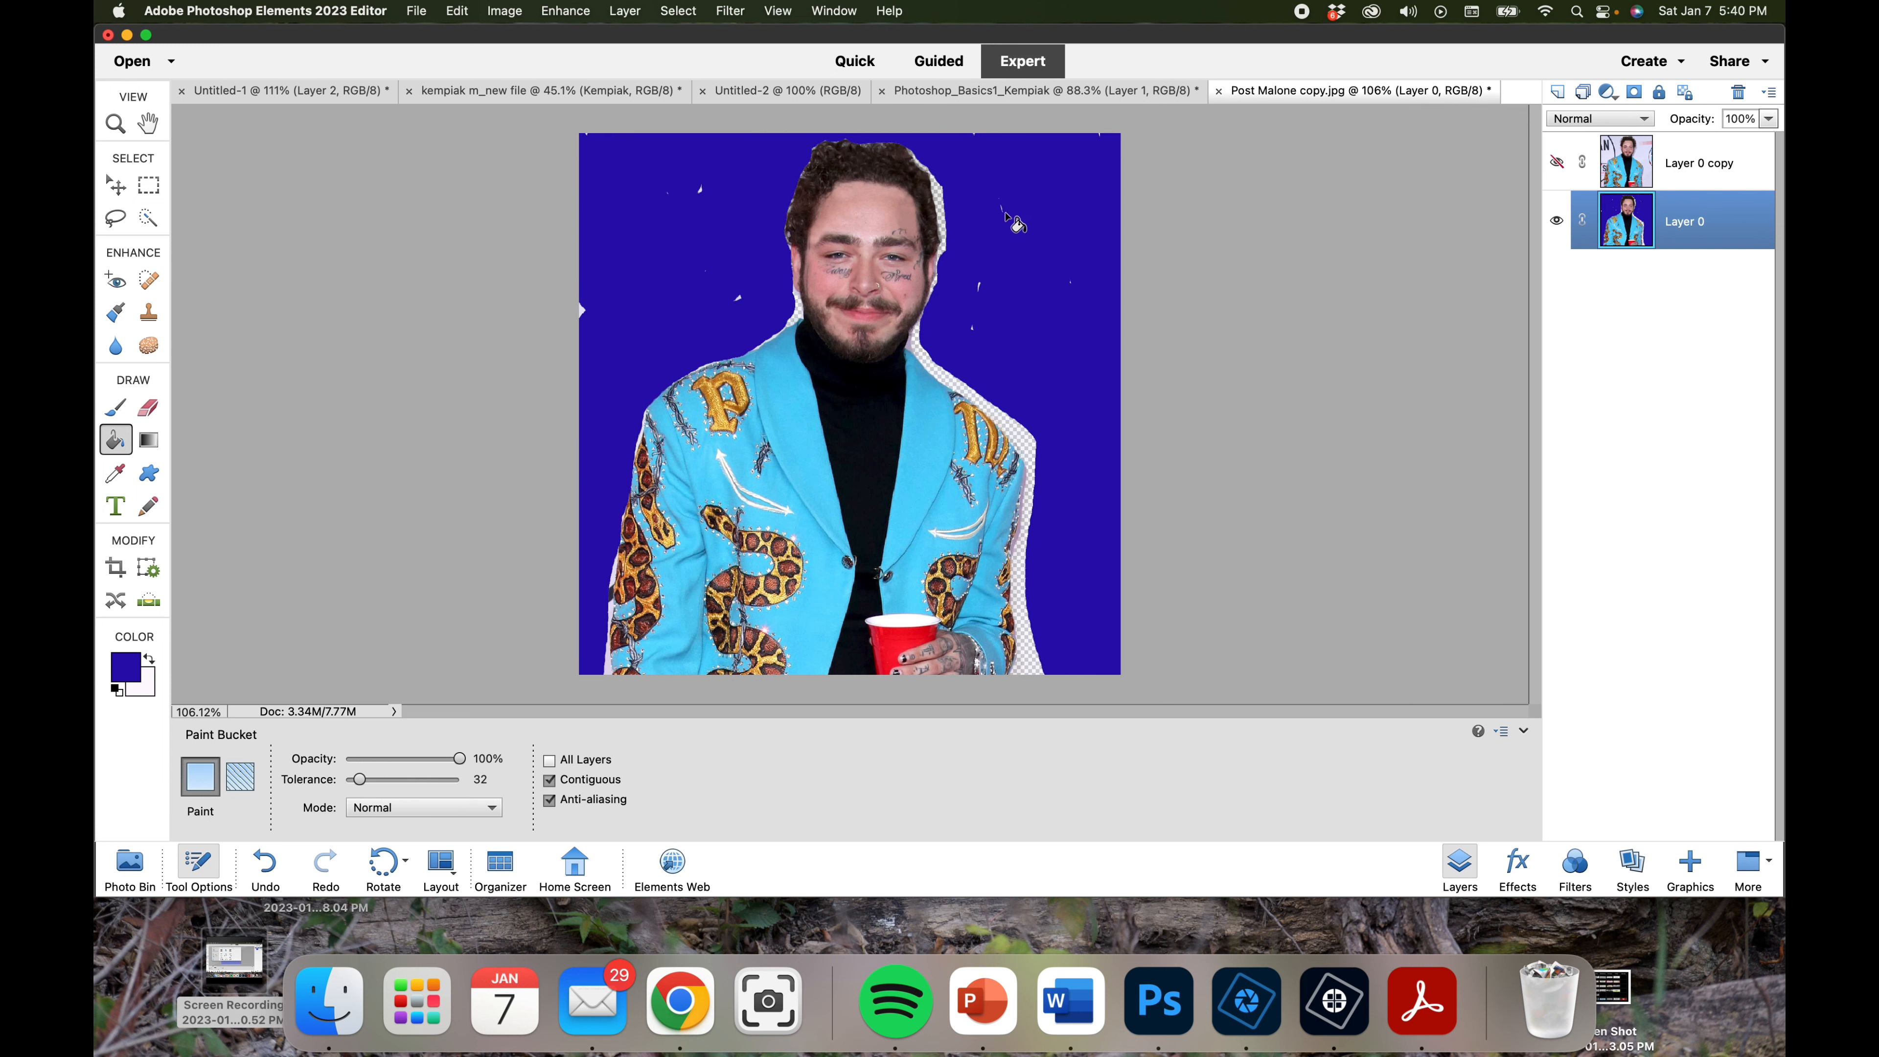
click(1005, 213)
click(1004, 213)
click(1003, 212)
click(1001, 212)
click(1001, 212)
click(1002, 212)
click(1002, 212)
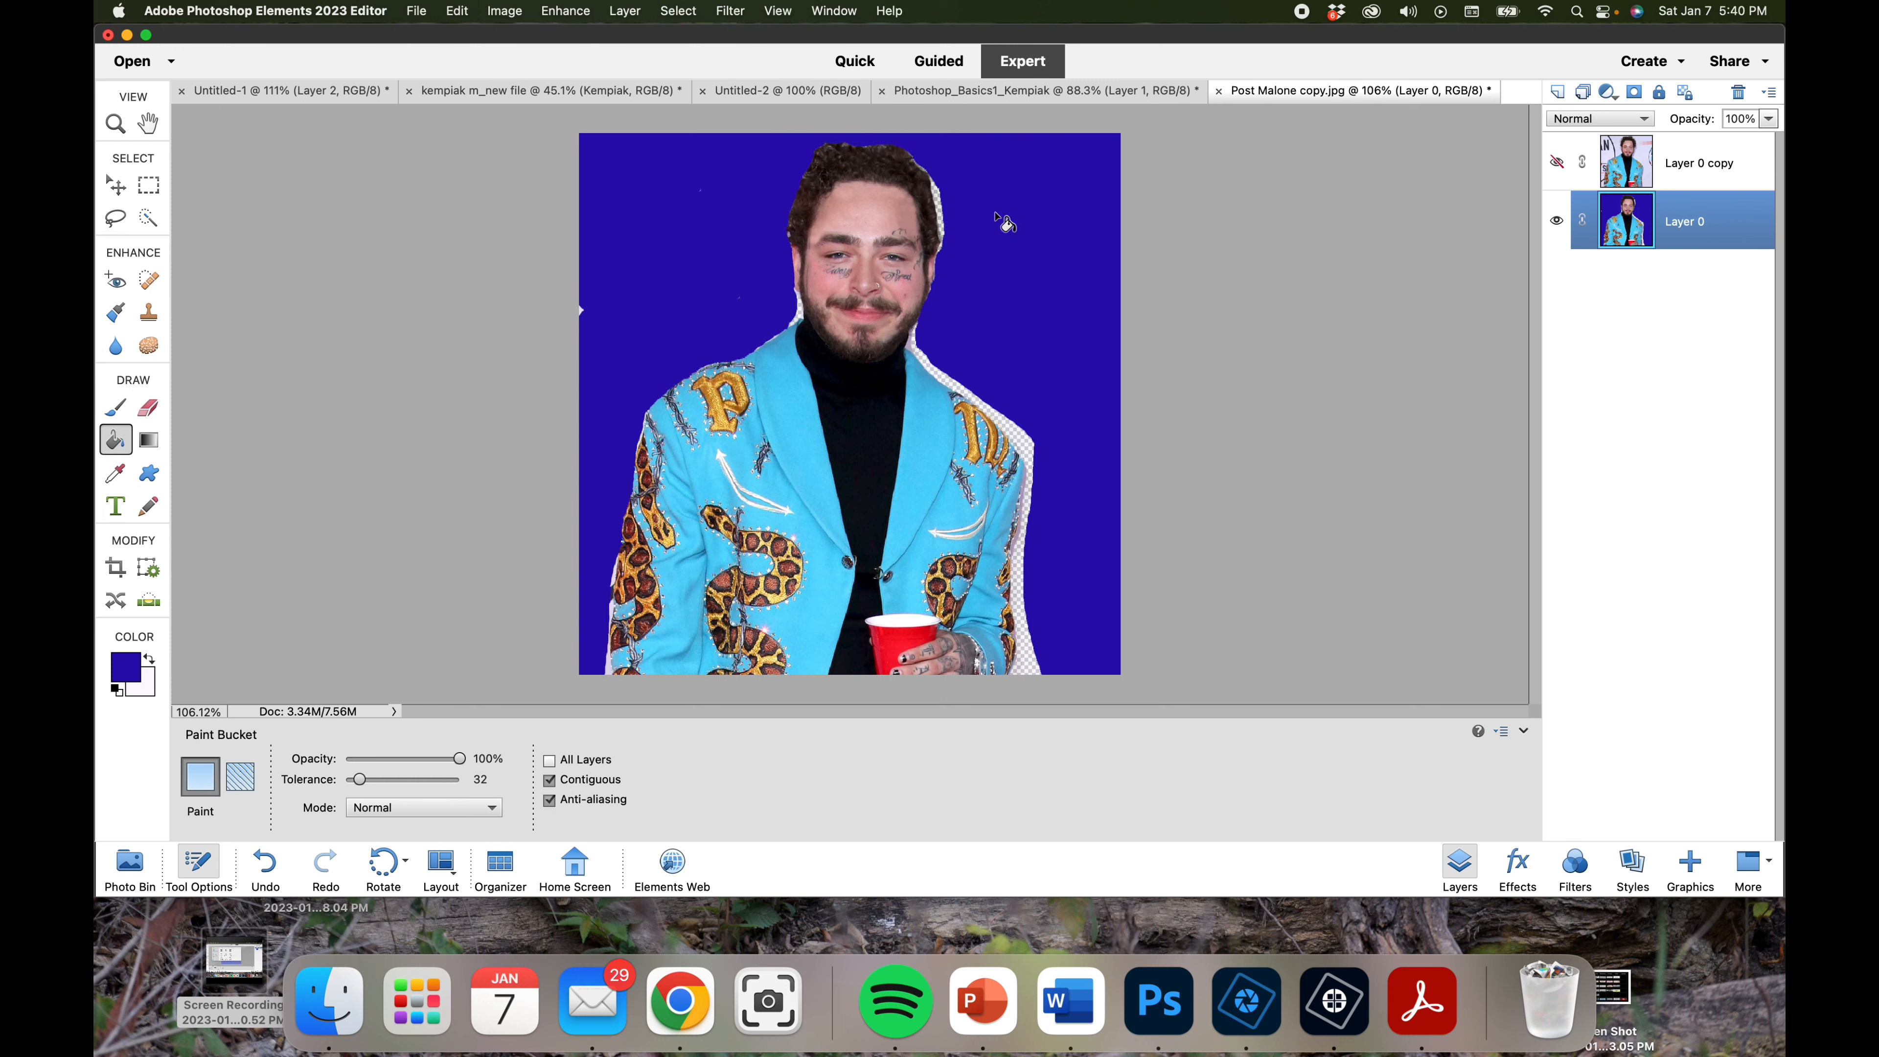
click(934, 189)
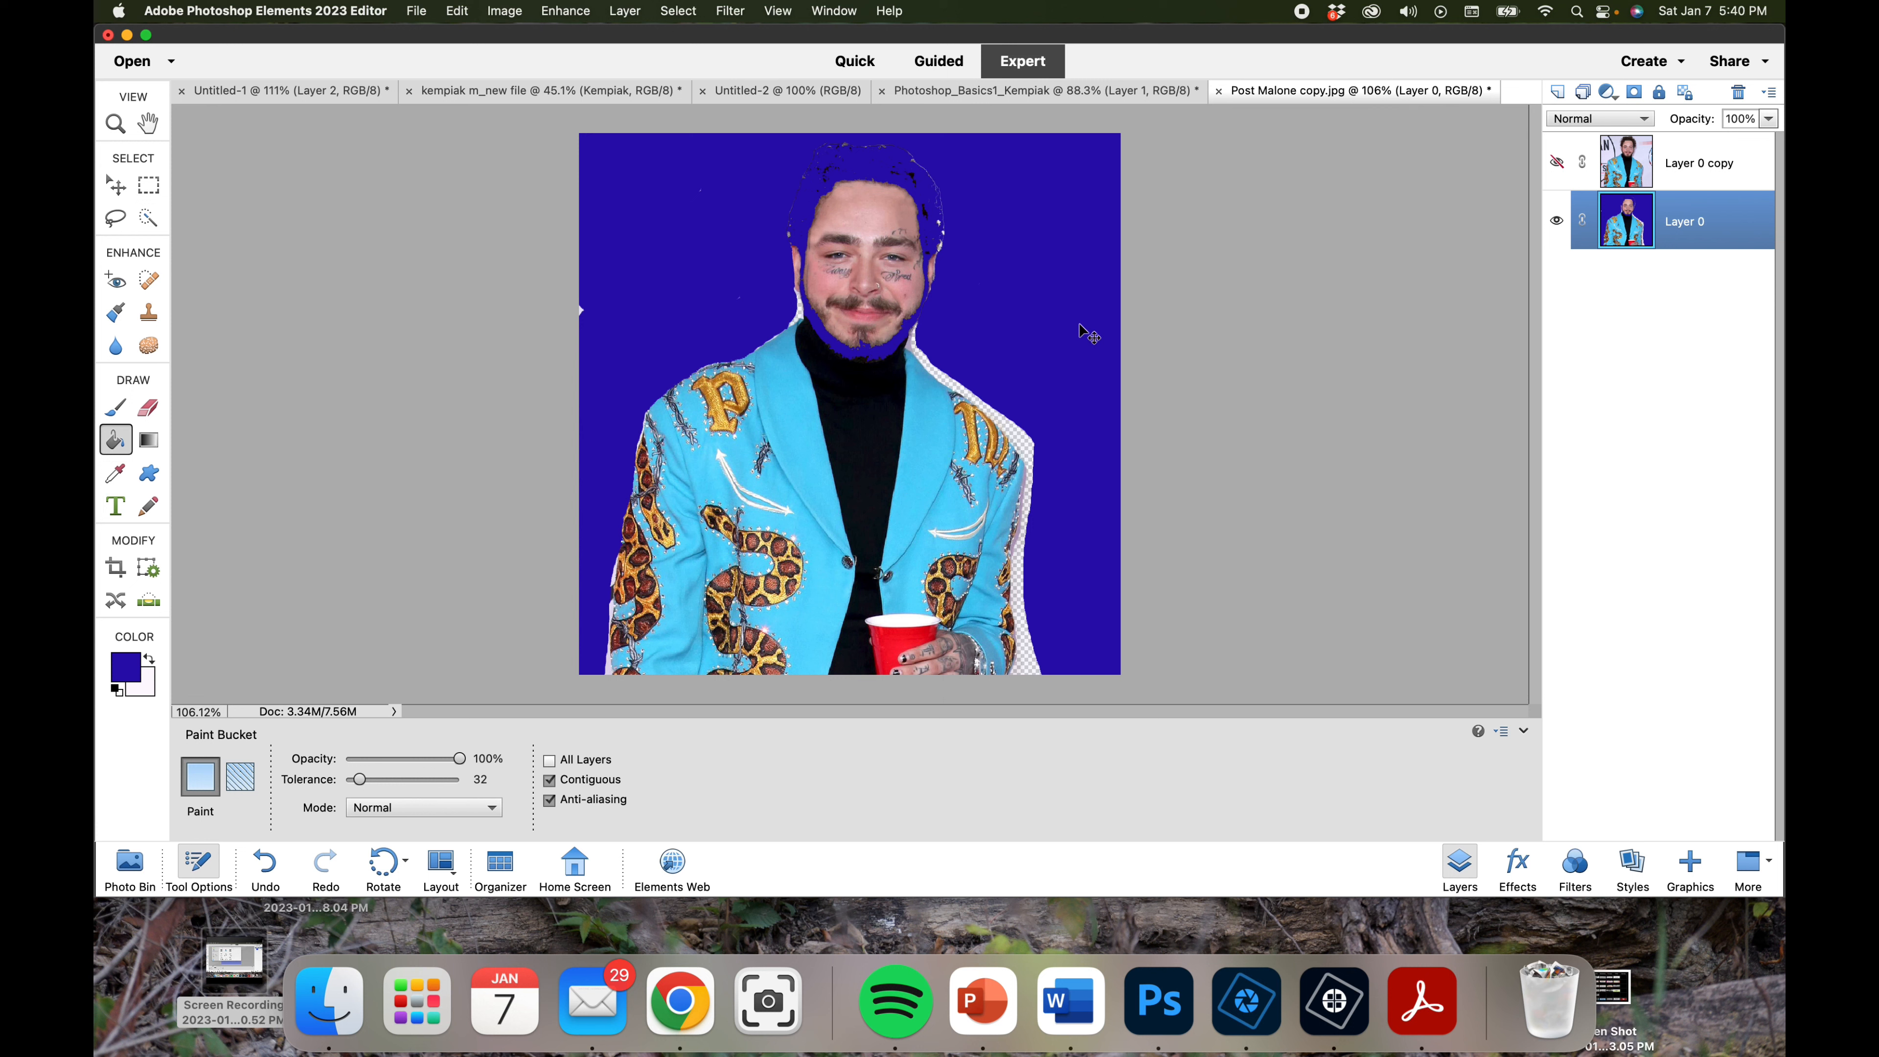
key(super+z)
key(super+z)
Step: Fill the transparent strip beside the neck, right-hand shoulder and sleeve with the violet-blue foreground color
click(921, 358)
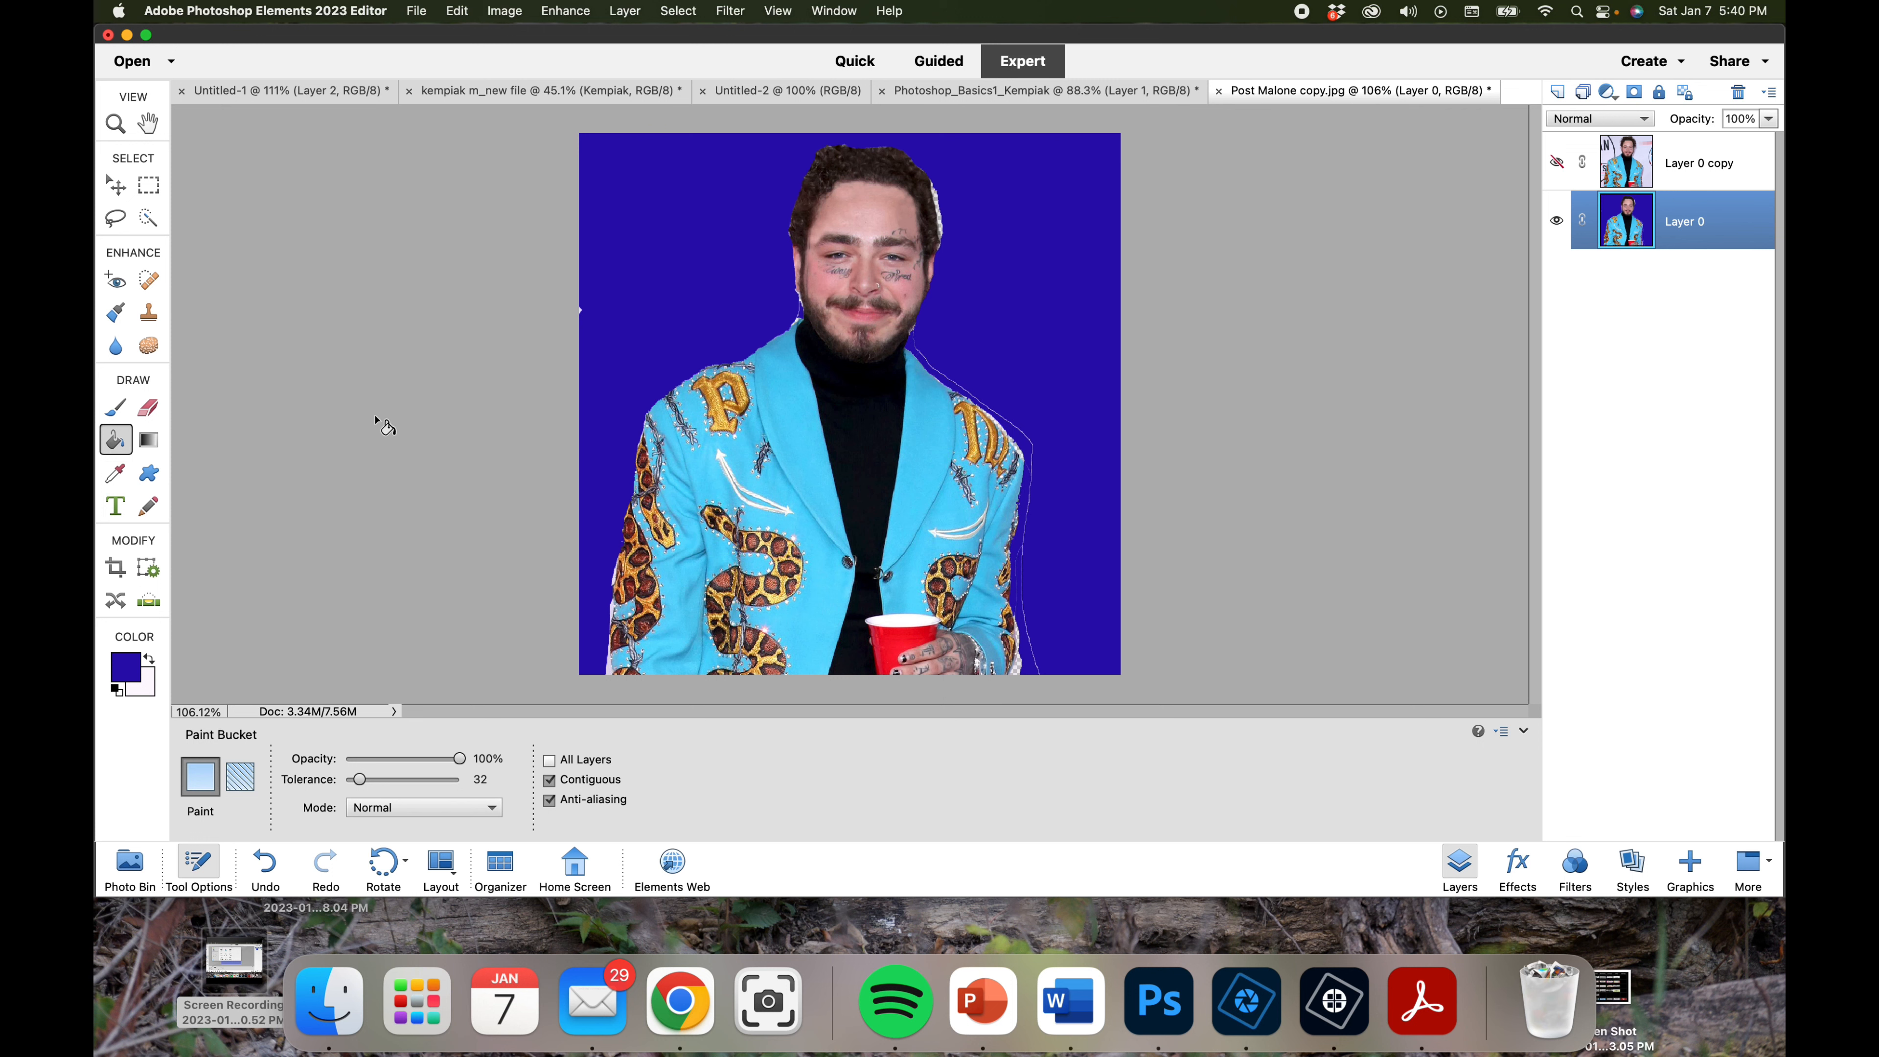
Step: Set up the Brush with the hard 9 px preset from Default Brushes at 100% opacity
click(118, 409)
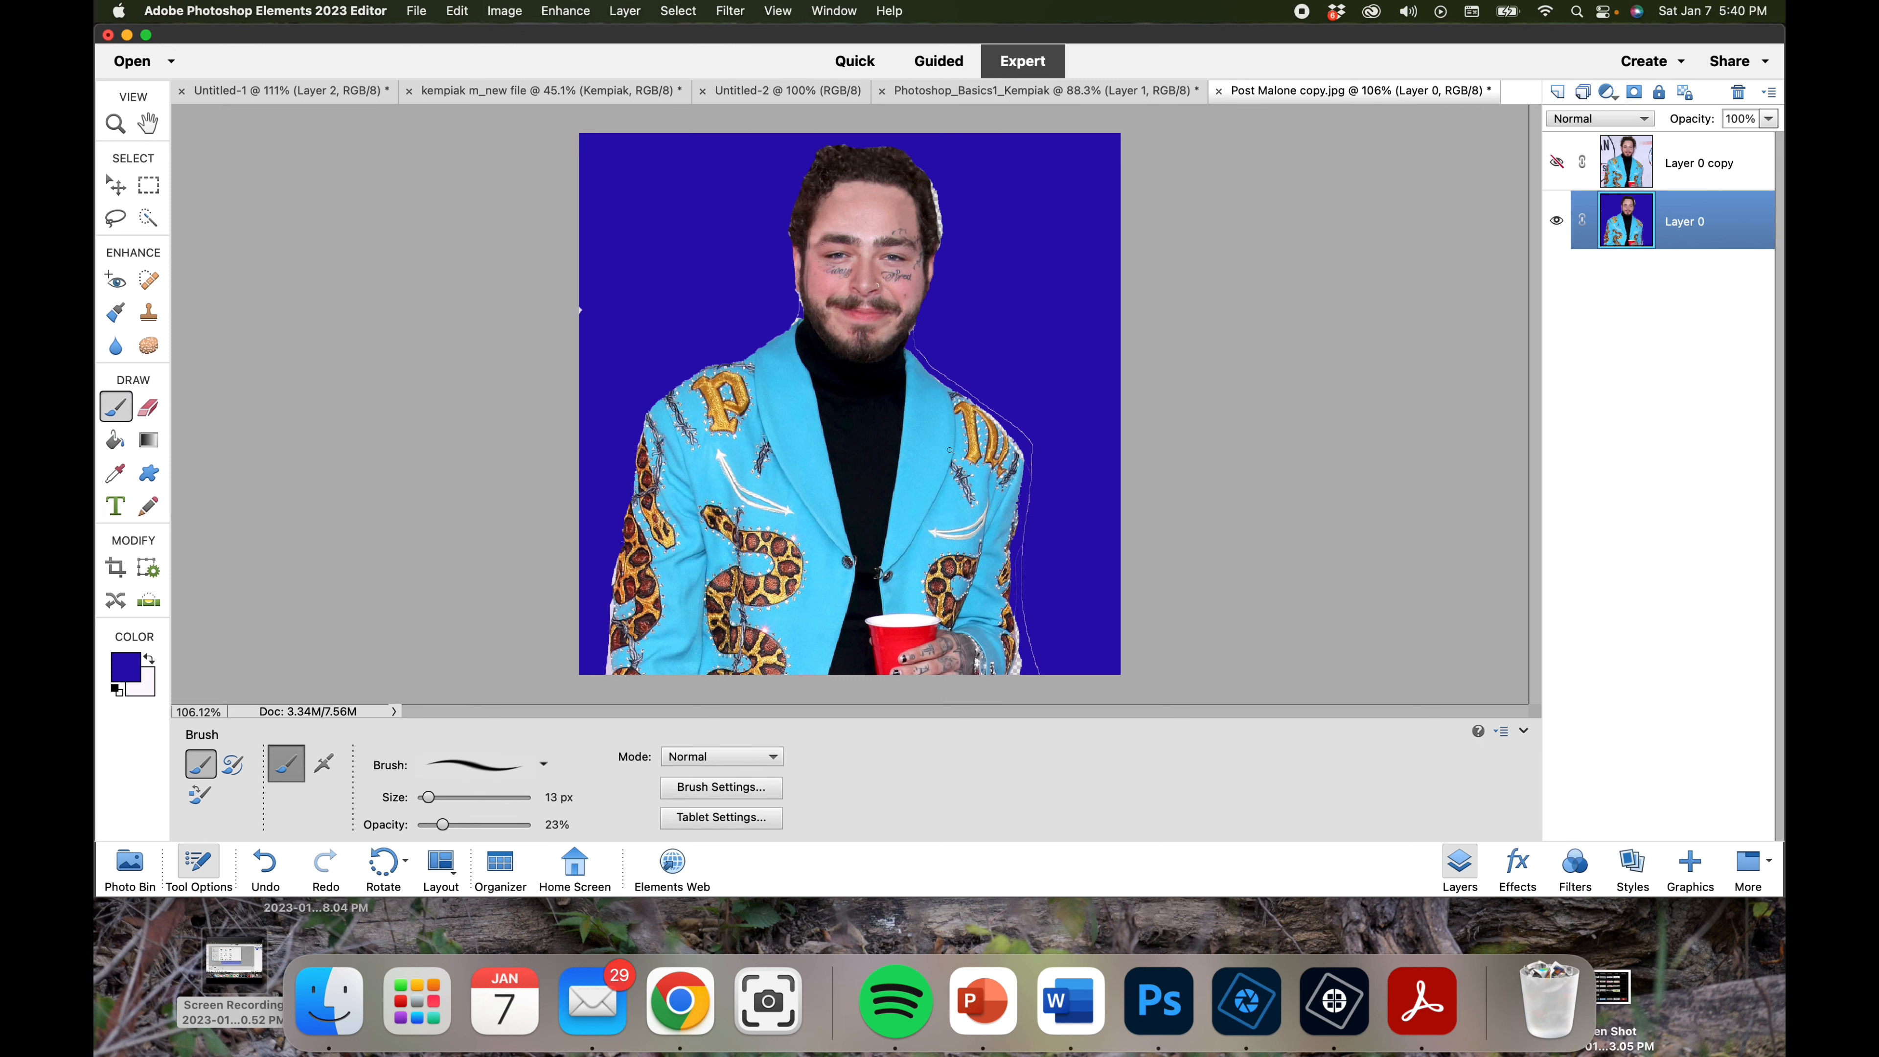
key(super+equal)
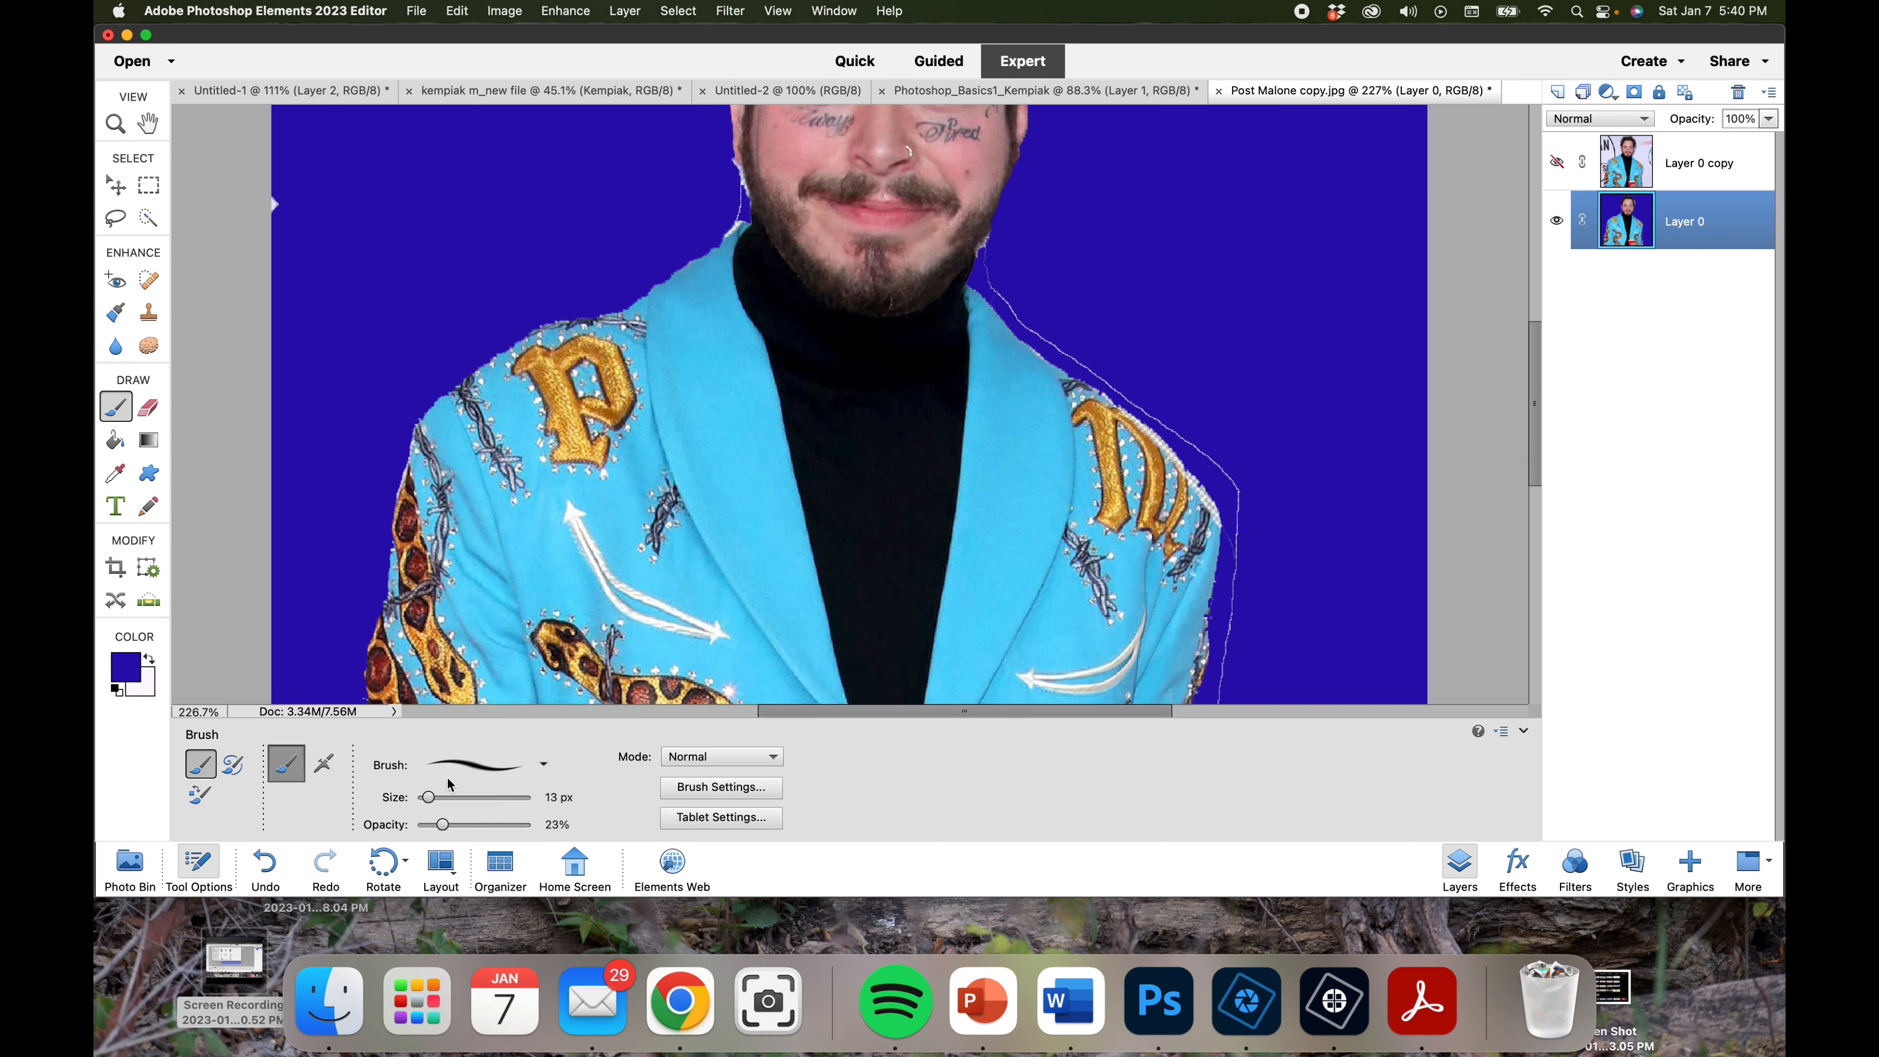
click(464, 797)
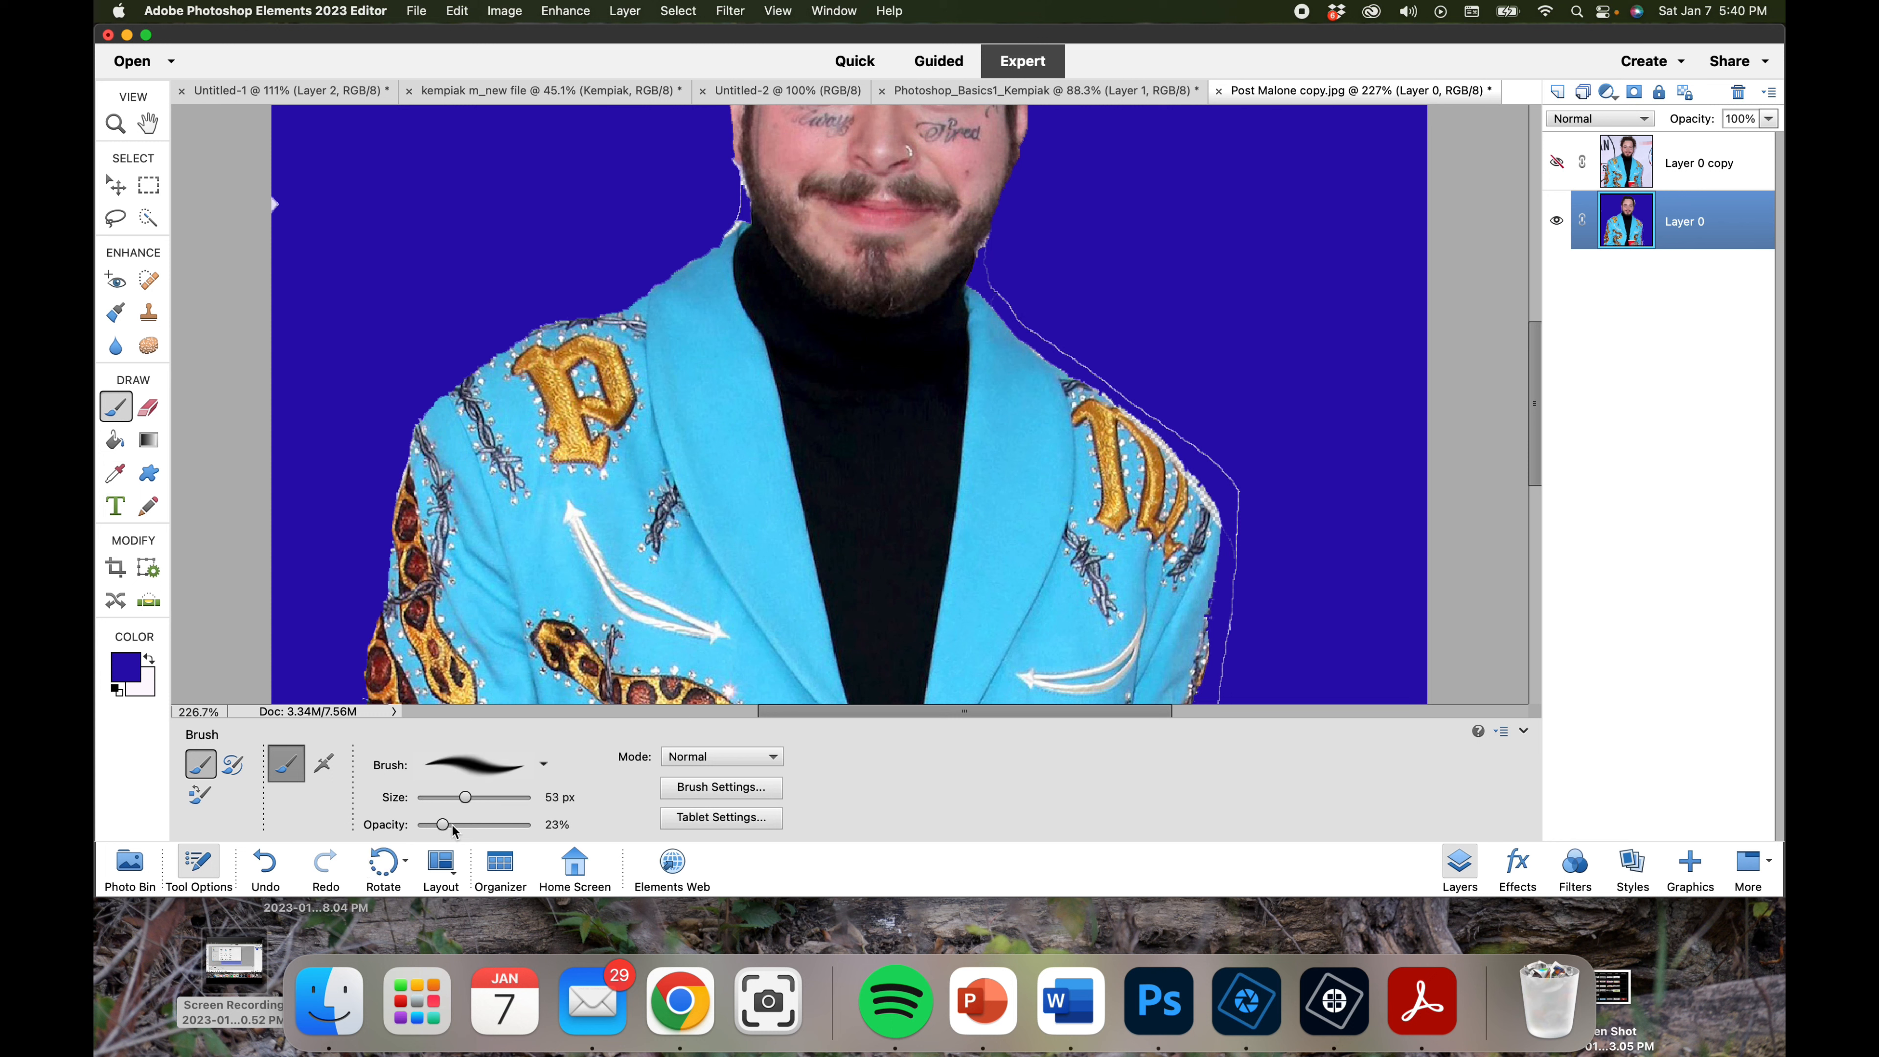
drag(444, 824, 530, 825)
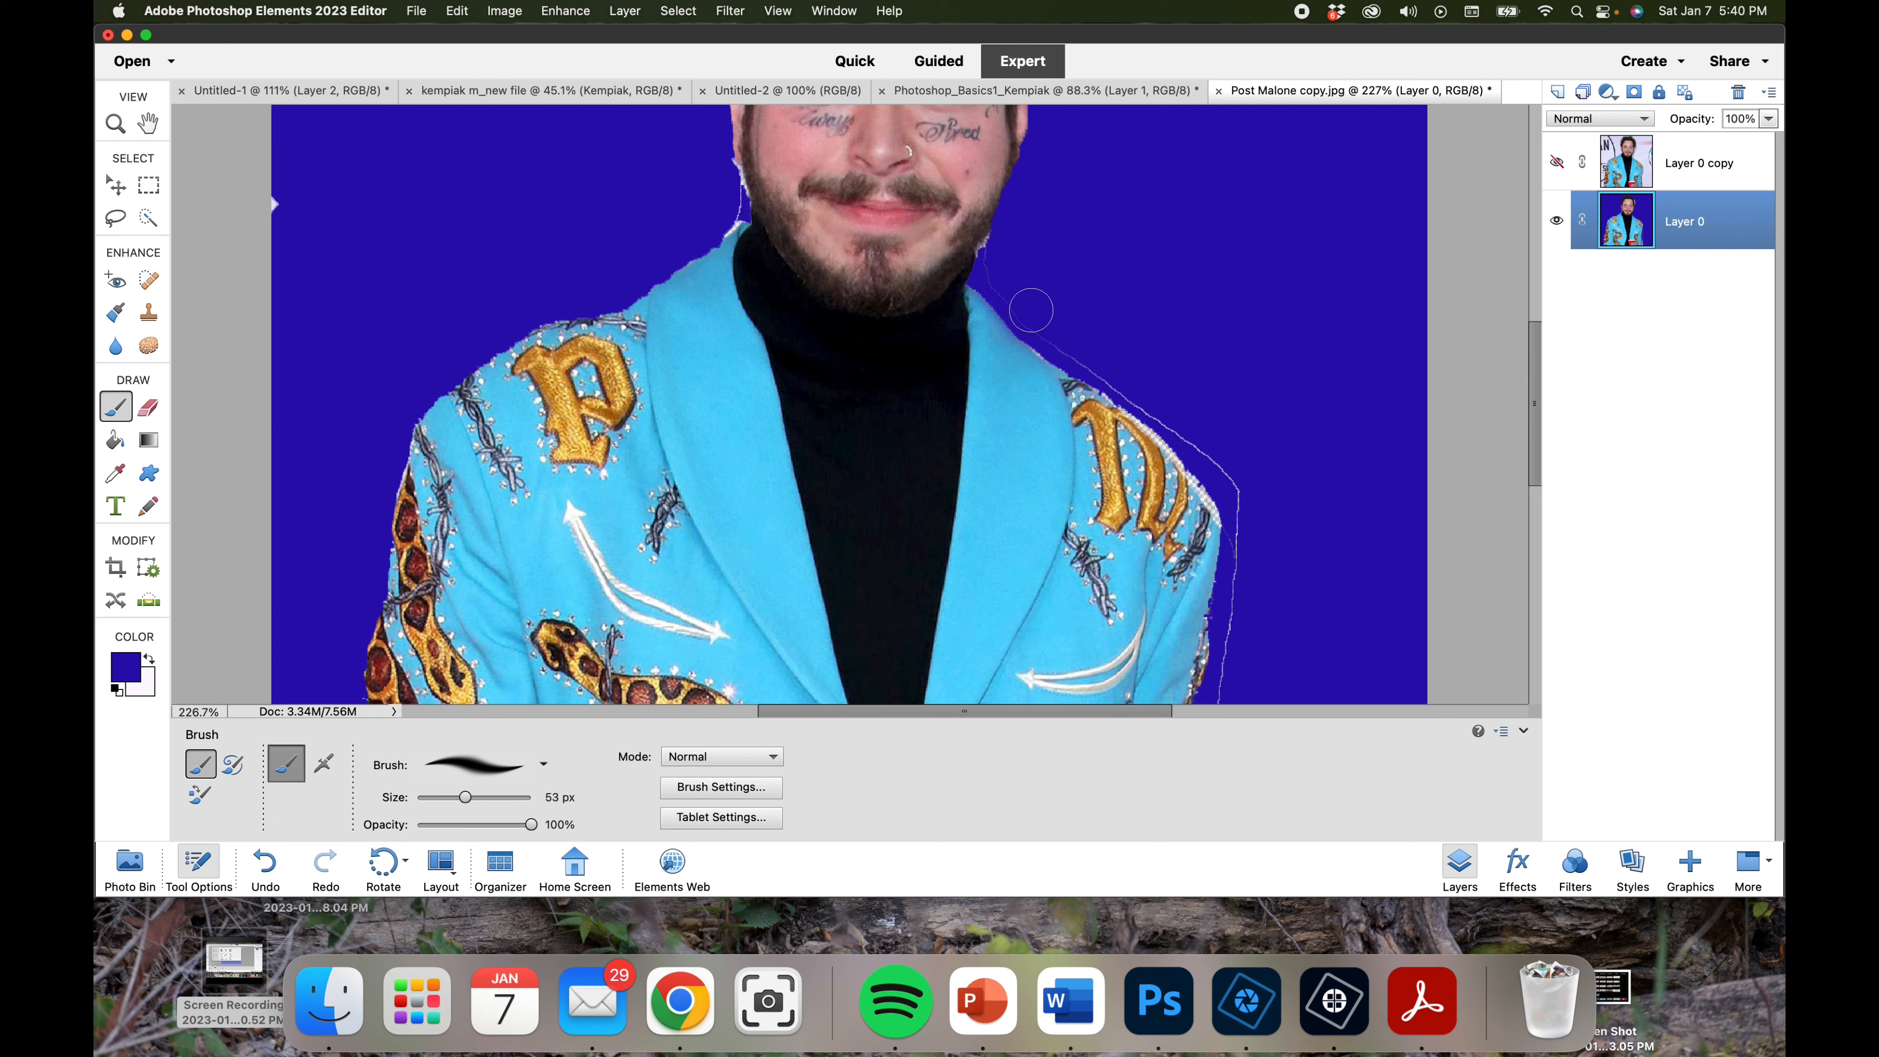
click(544, 764)
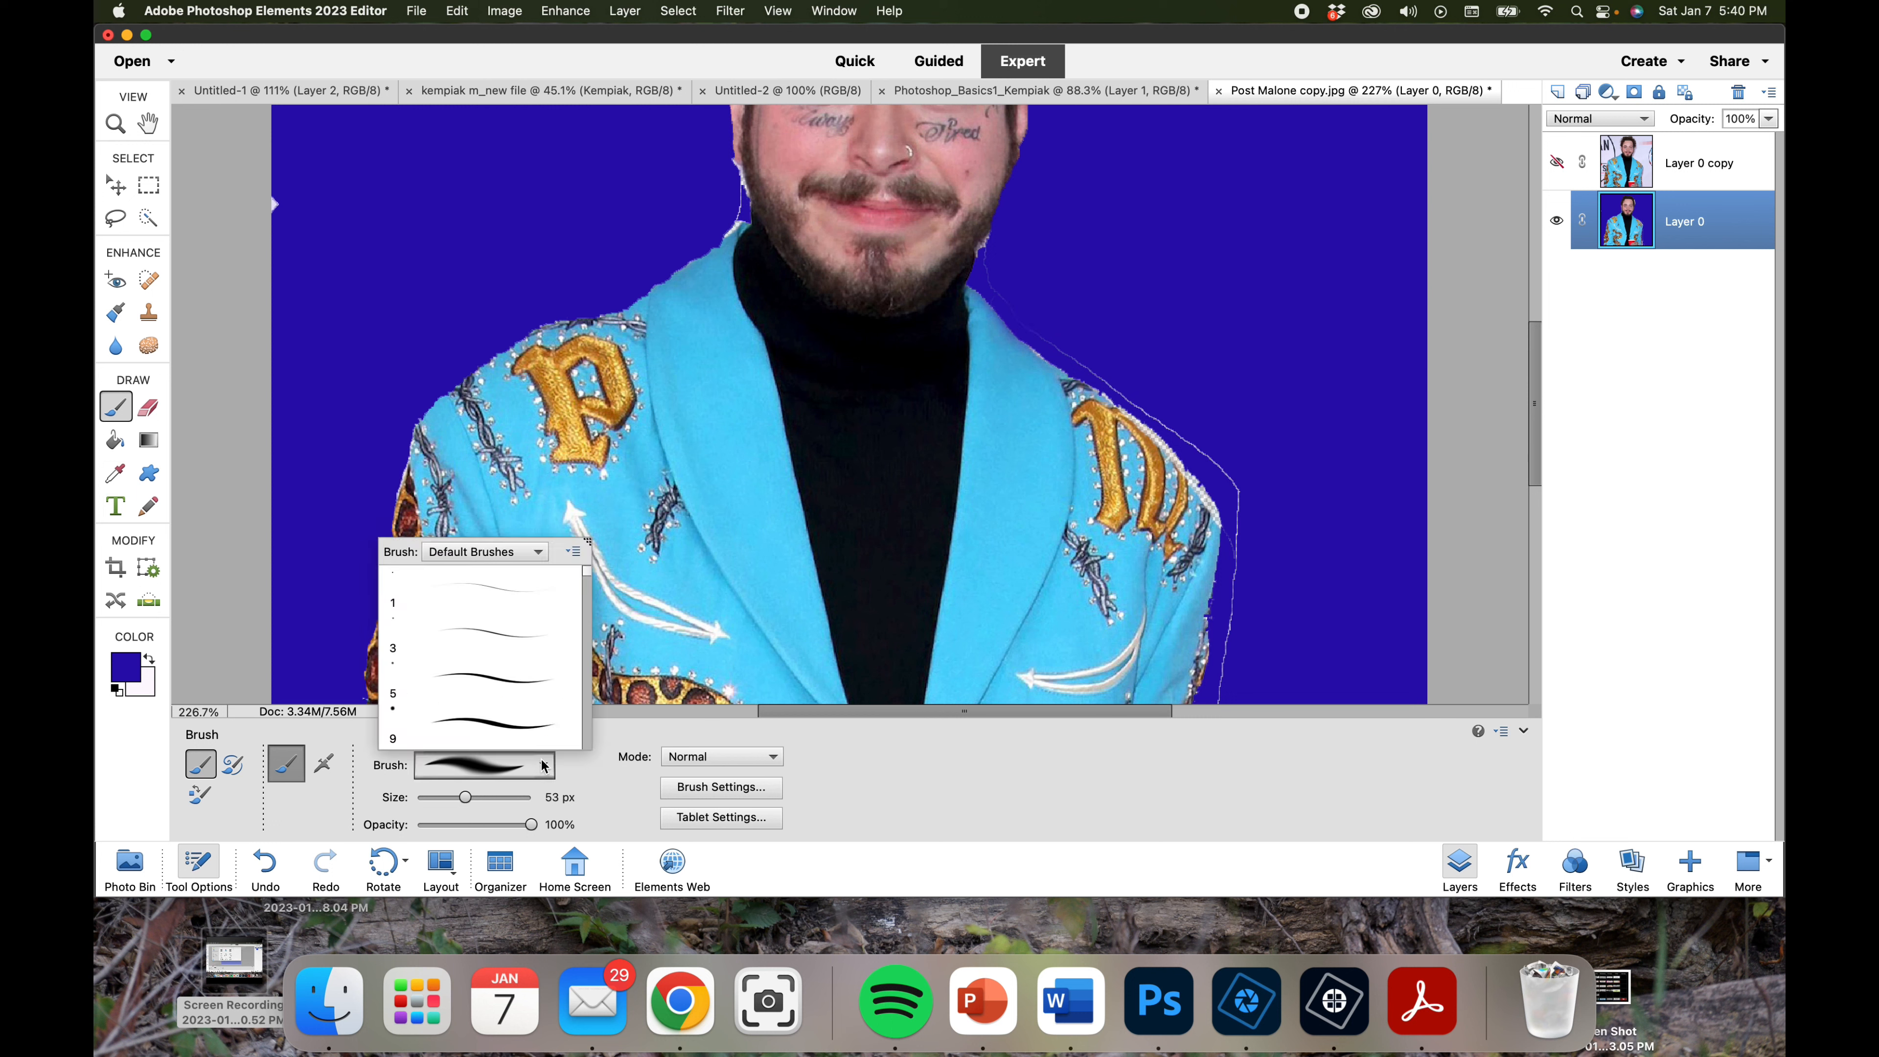
click(495, 684)
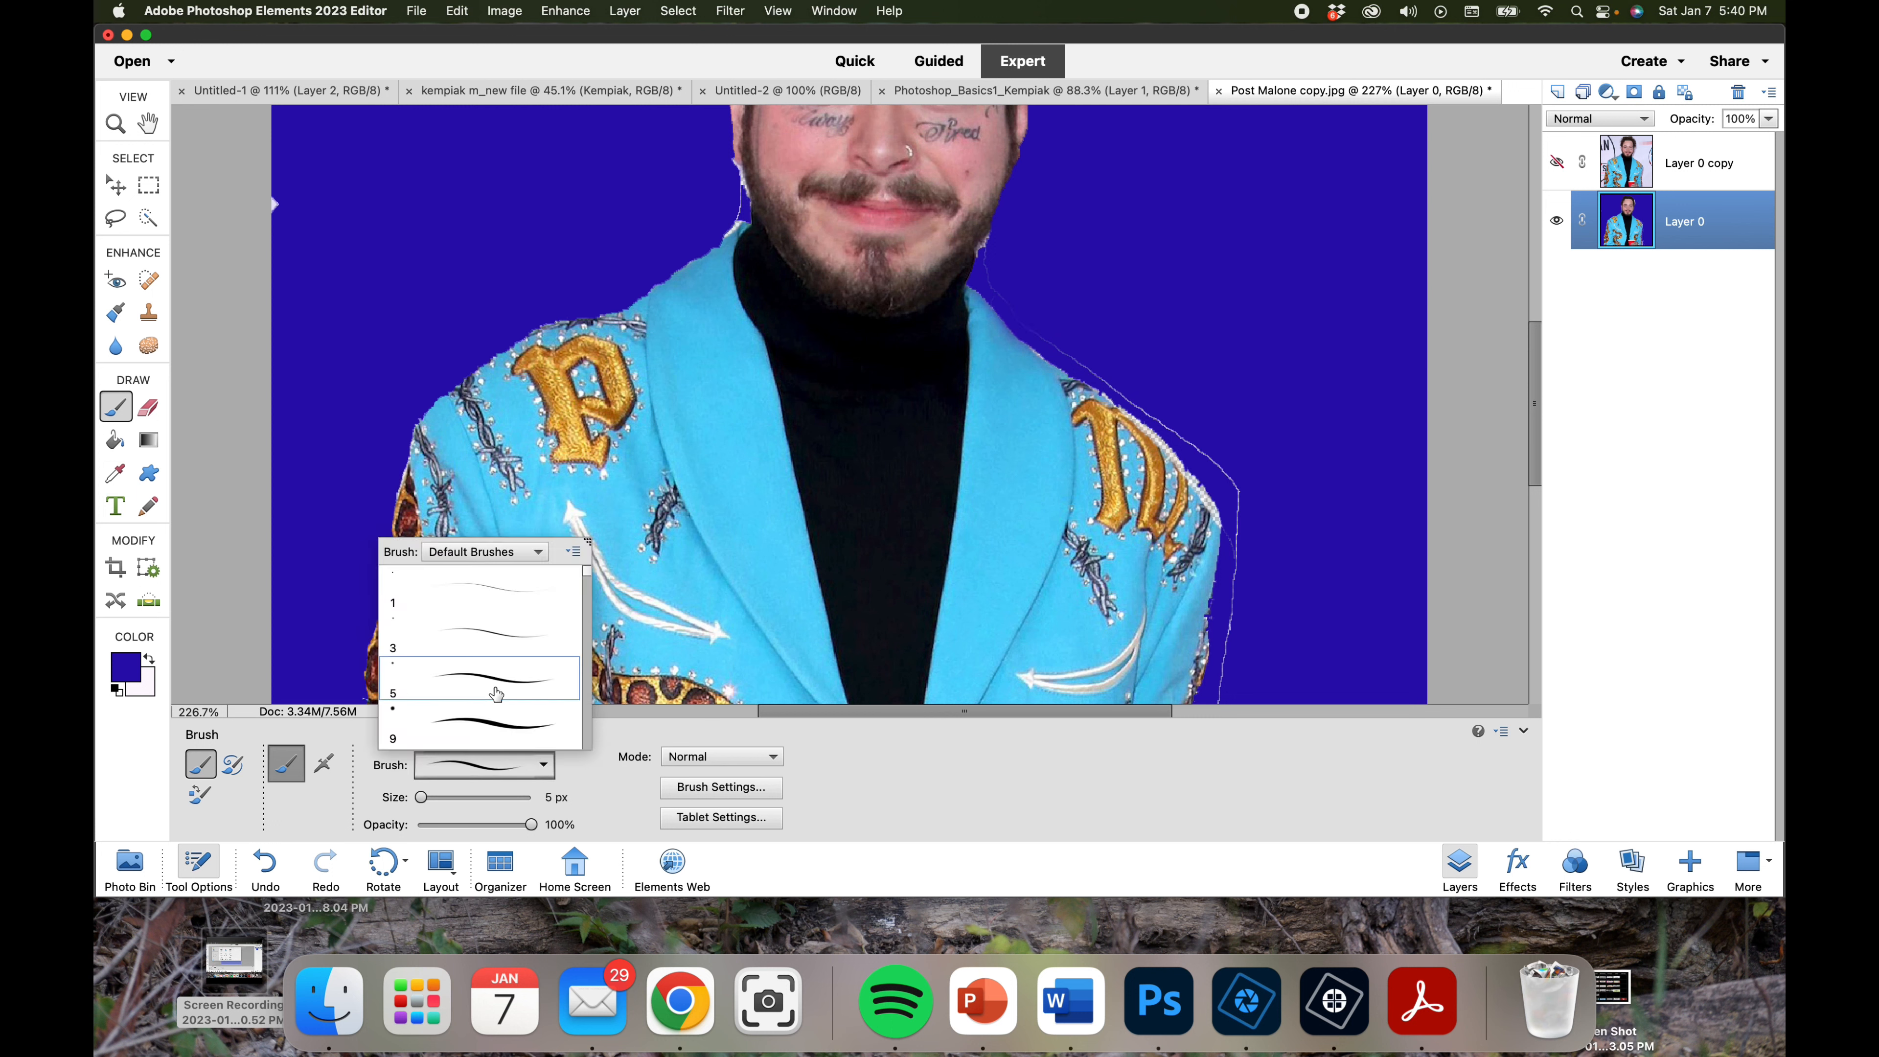
click(466, 803)
click(463, 797)
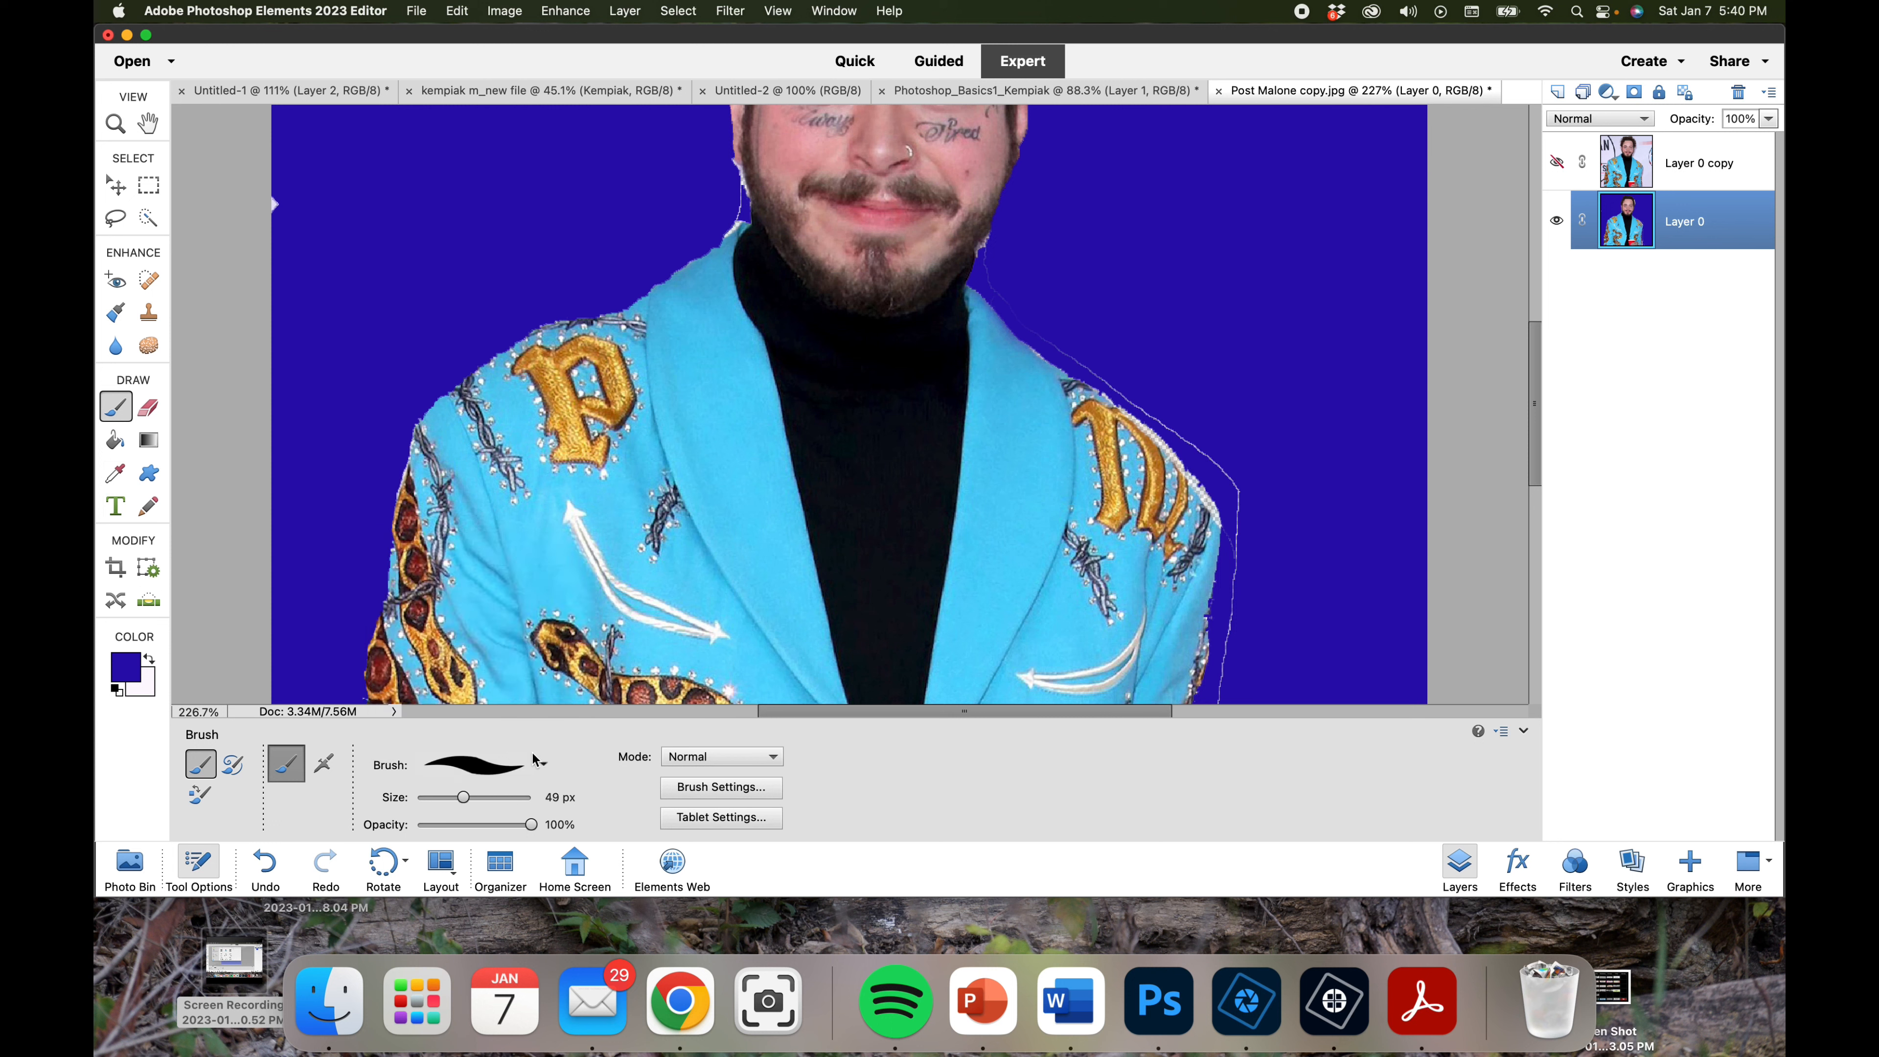
click(543, 764)
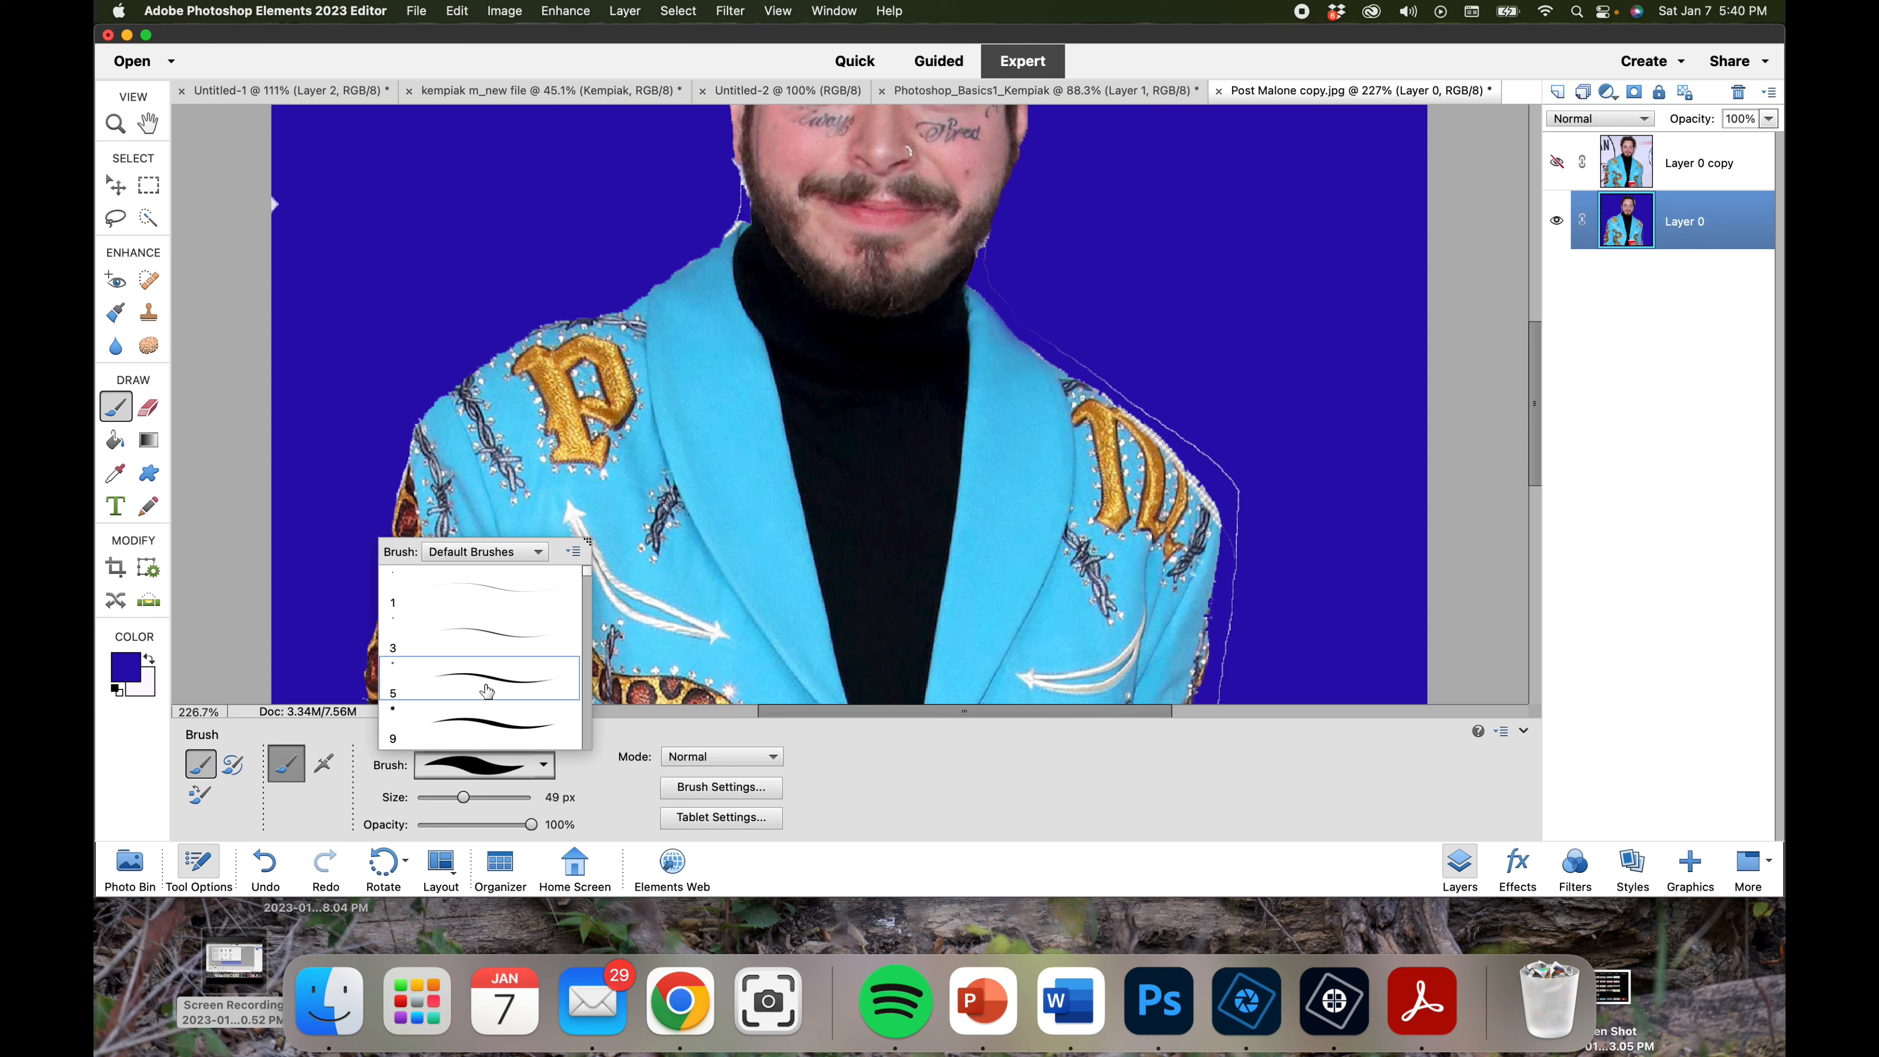
click(461, 729)
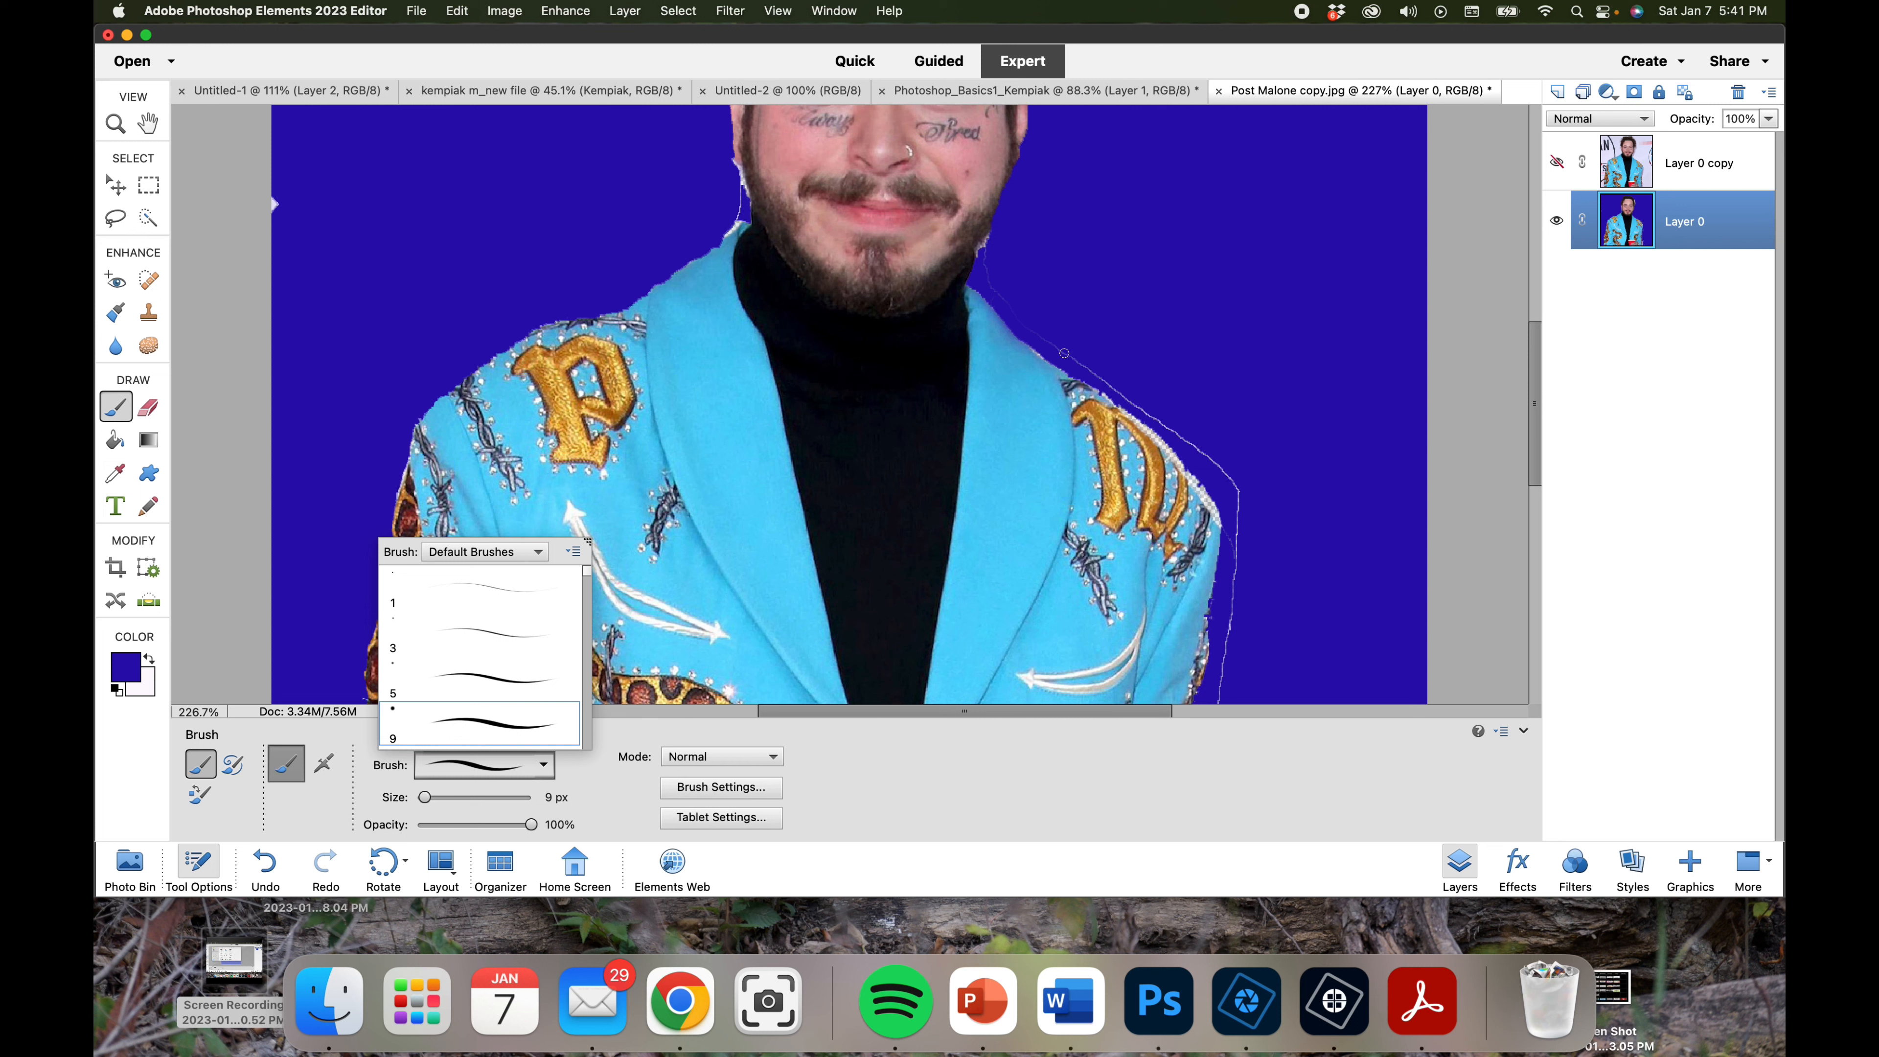
Step: Paint over the thin light outline in the blue background beside the jacket's right-hand shoulder and sleeve
click(1076, 360)
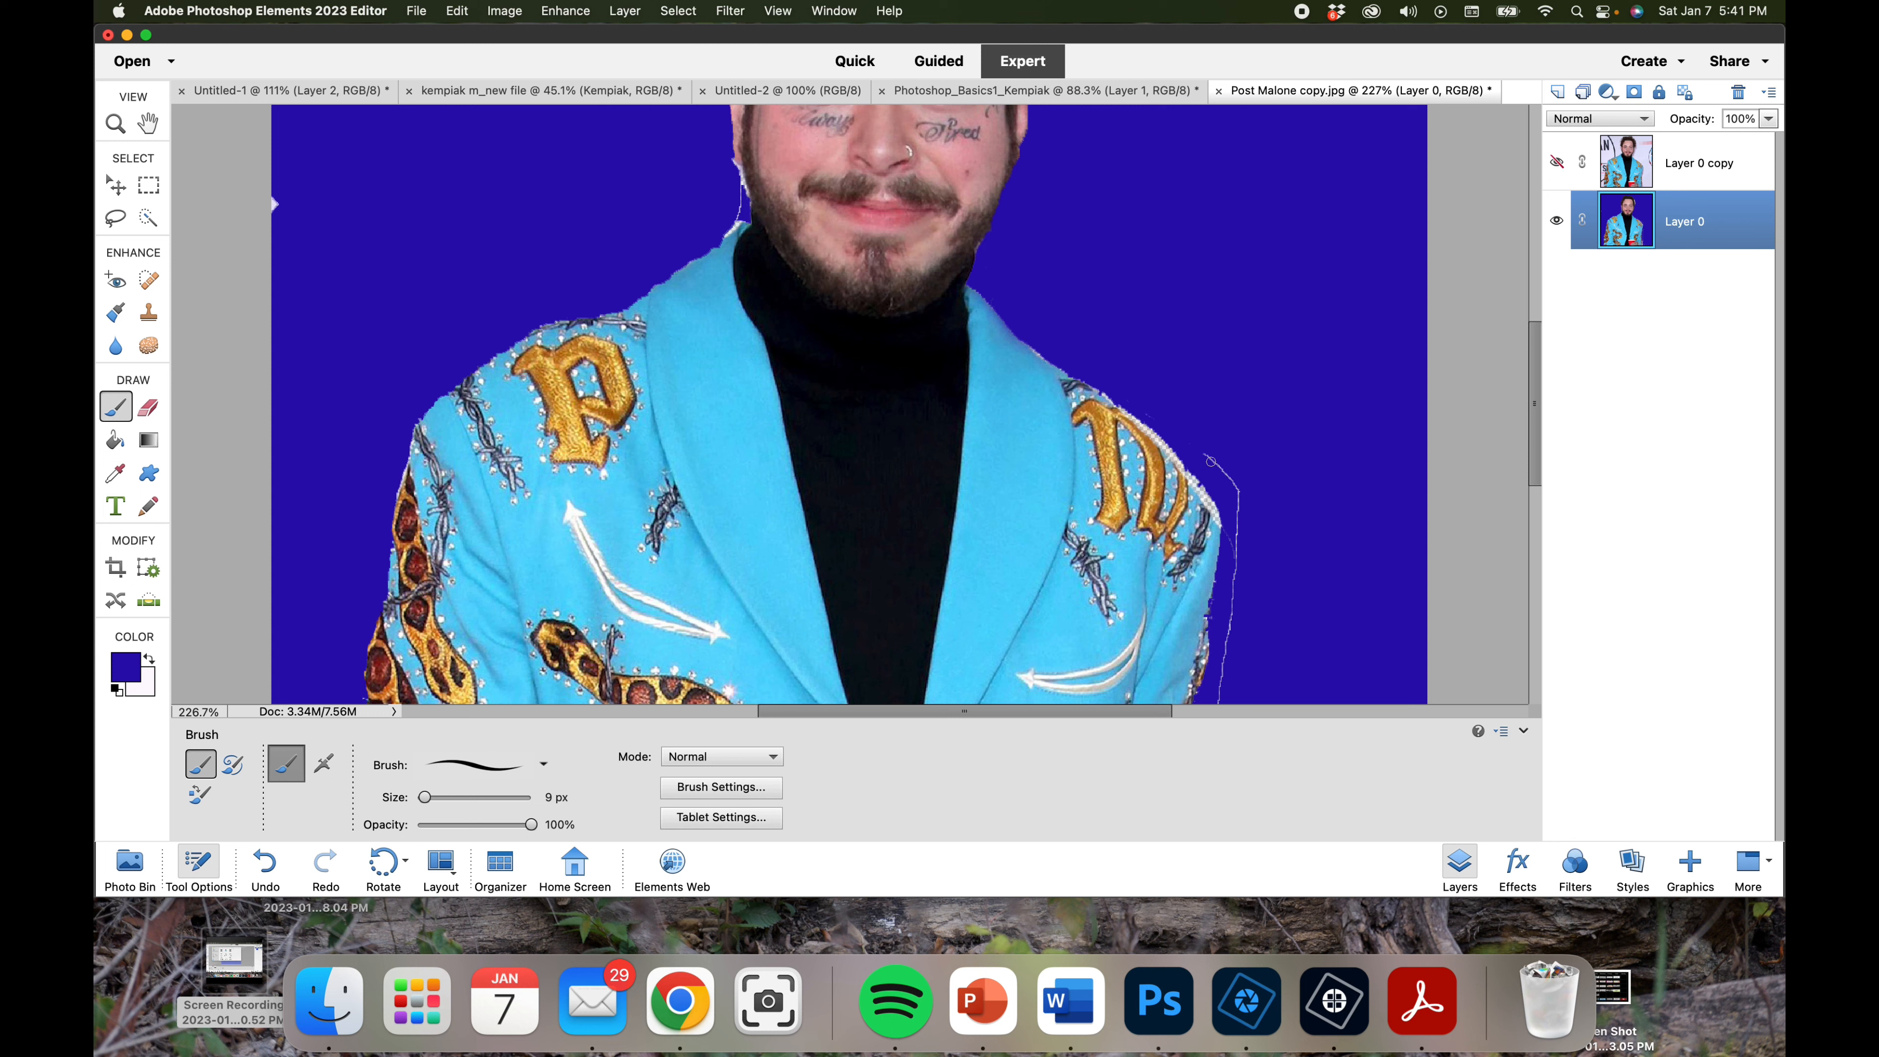
mouse_move(1237, 569)
mouse_down()
mouse_move(1227, 676)
mouse_move(1226, 542)
mouse_move(1200, 688)
mouse_up()
drag(1241, 495, 1240, 566)
scroll(1203, 480, down, 10)
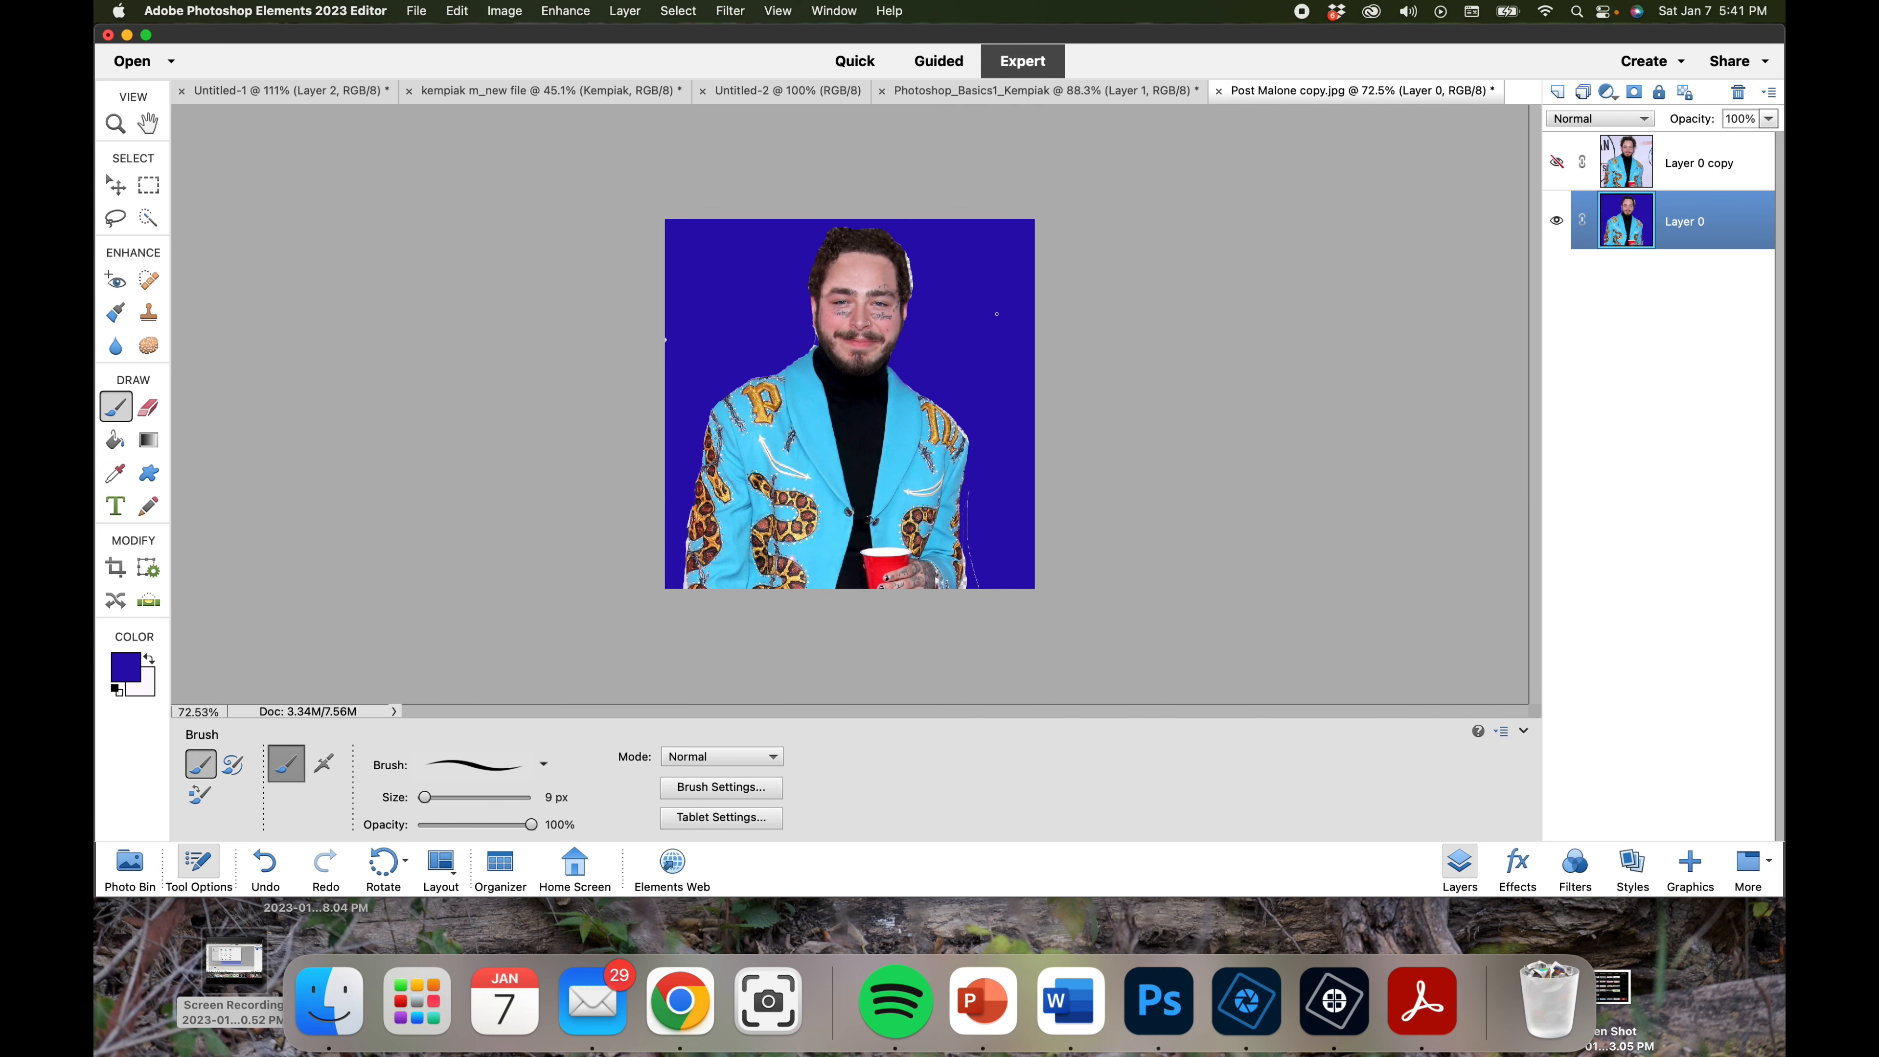
scroll(996, 314, up, 4)
scroll(996, 313, down, 5)
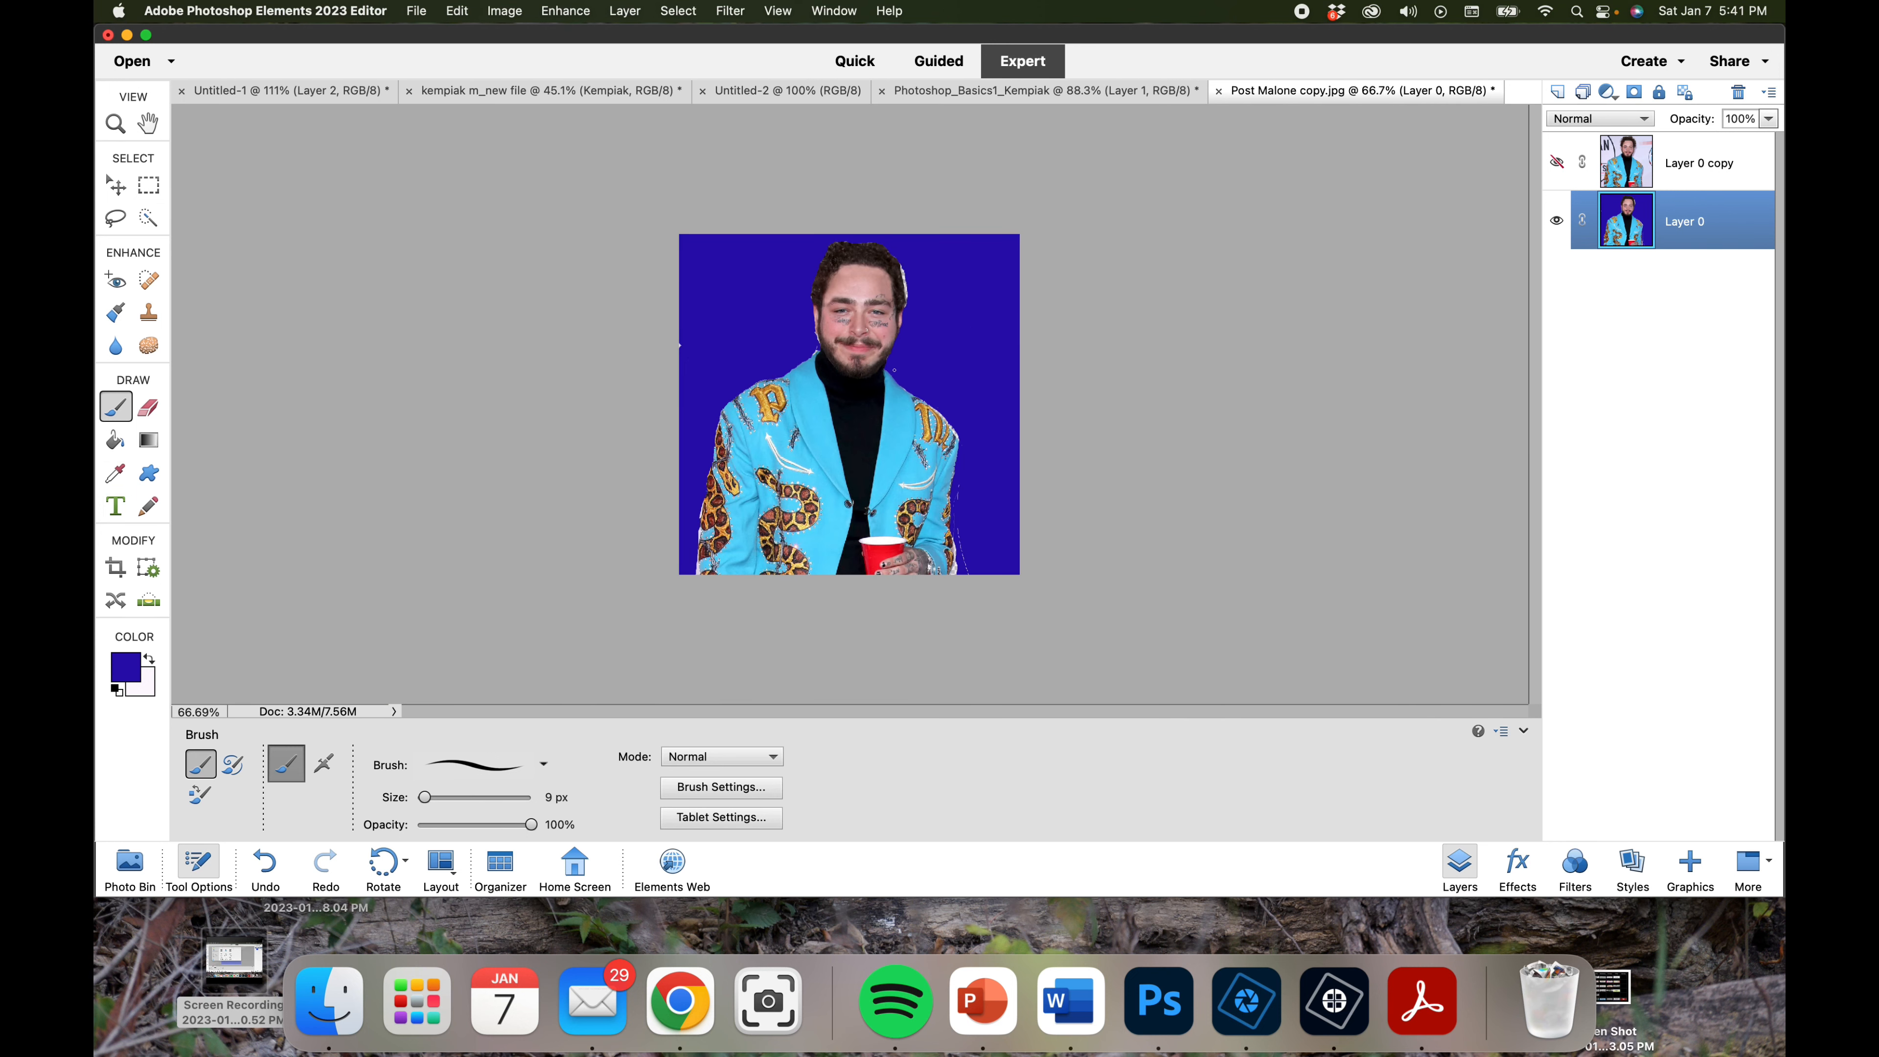